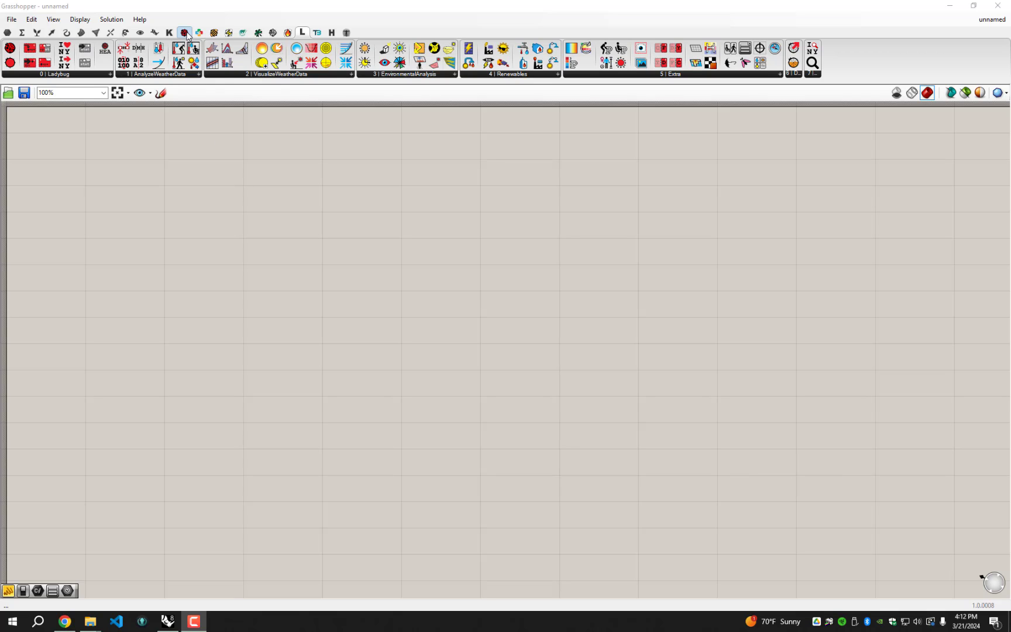
# Show the Ladybug Tools tab and reveal the LB Legacy Updater in the '5 ::' panel
pyautogui.click(184, 32)
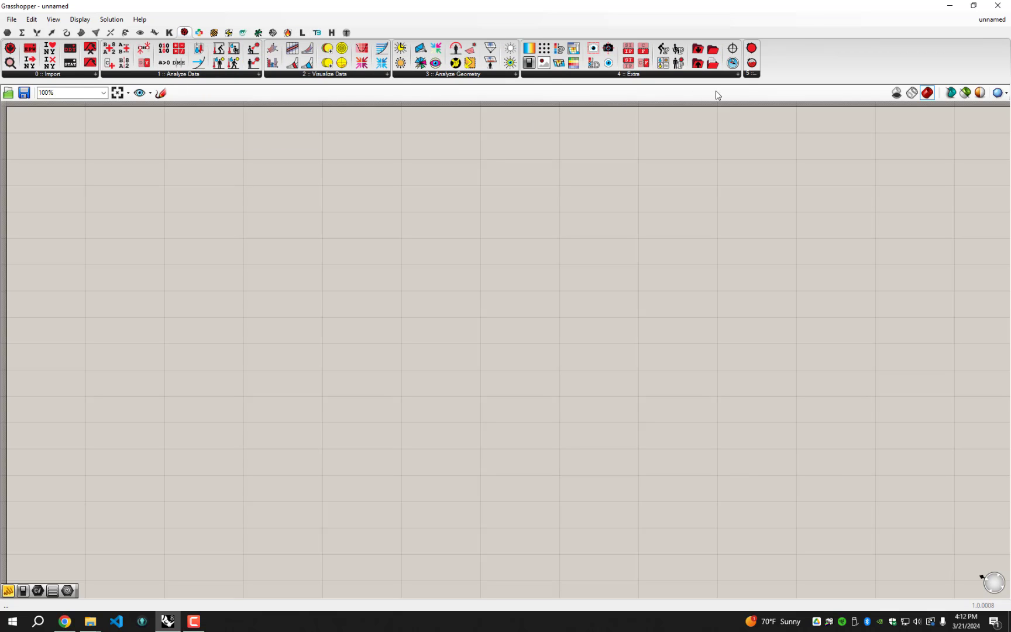
pyautogui.moveTo(753, 76)
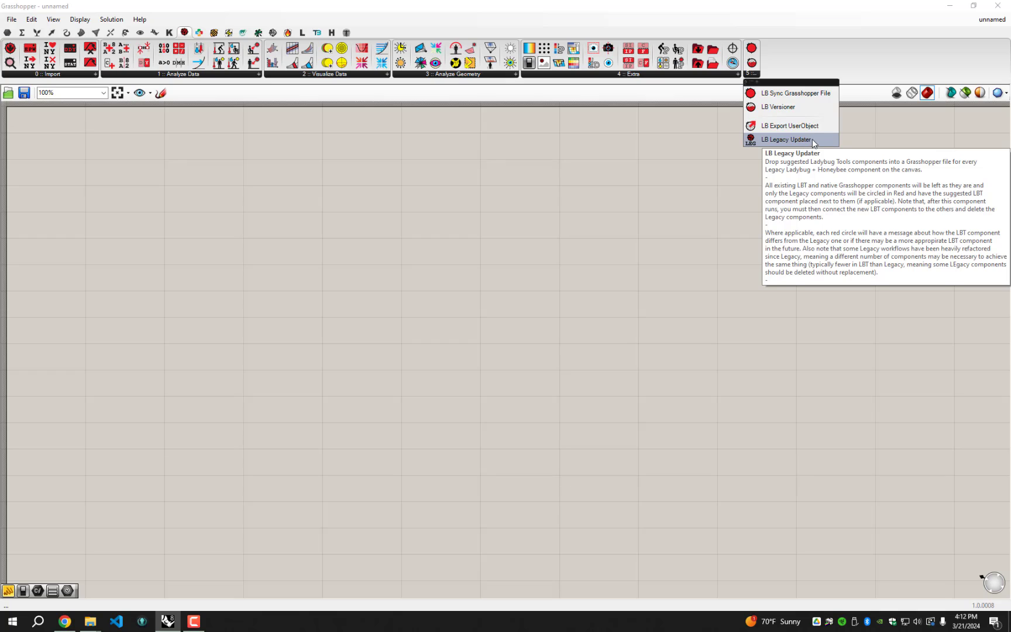
# Place the LB Legacy Updater 1.8.0 on the canvas and show the legacy Ladybug tab
pyautogui.moveTo(812, 139); pyautogui.dragTo(464, 517)
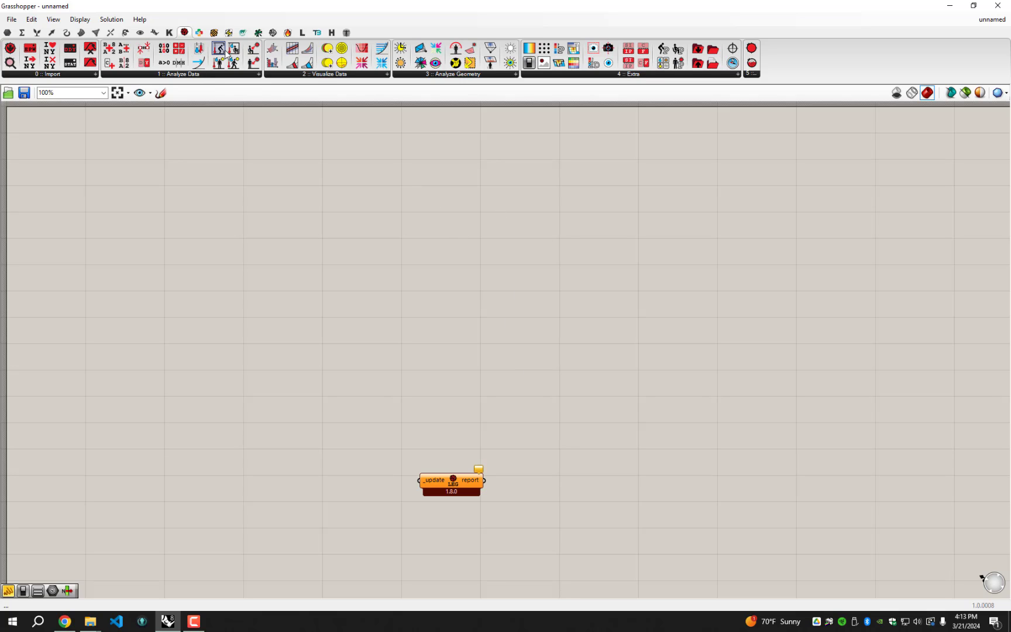
pyautogui.click(302, 33)
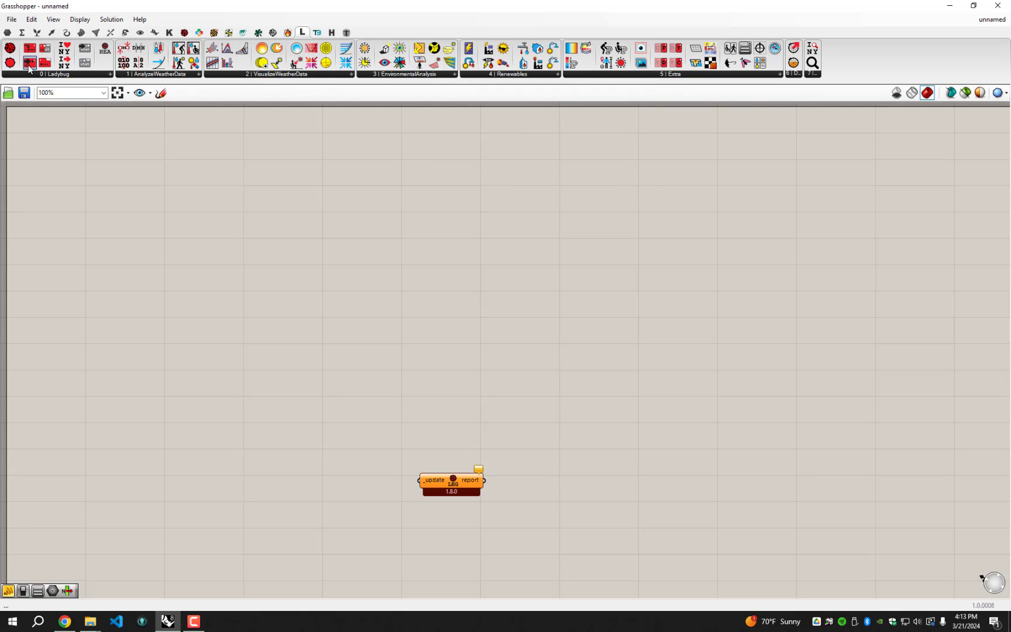
# Add the legacy Ladybug 0.0.69 Import EPW component above the LB Legacy Updater
pyautogui.moveTo(28, 65); pyautogui.dragTo(316, 222)
pyautogui.moveTo(429, 287); pyautogui.dragTo(429, 289)
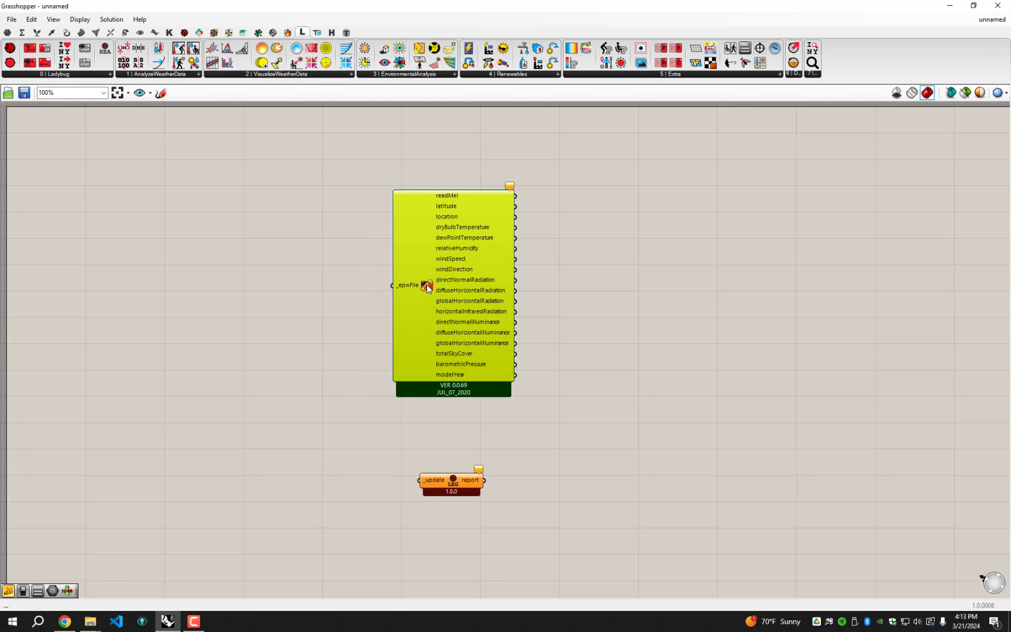
pyautogui.scroll(2, 415, 288)
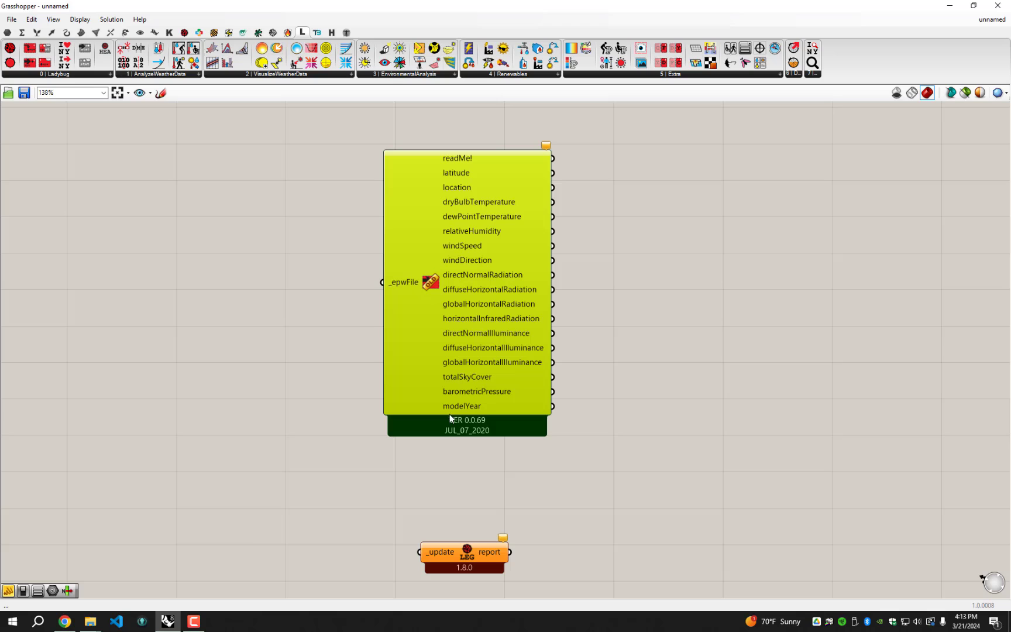
pyautogui.scroll(-1, 474, 374)
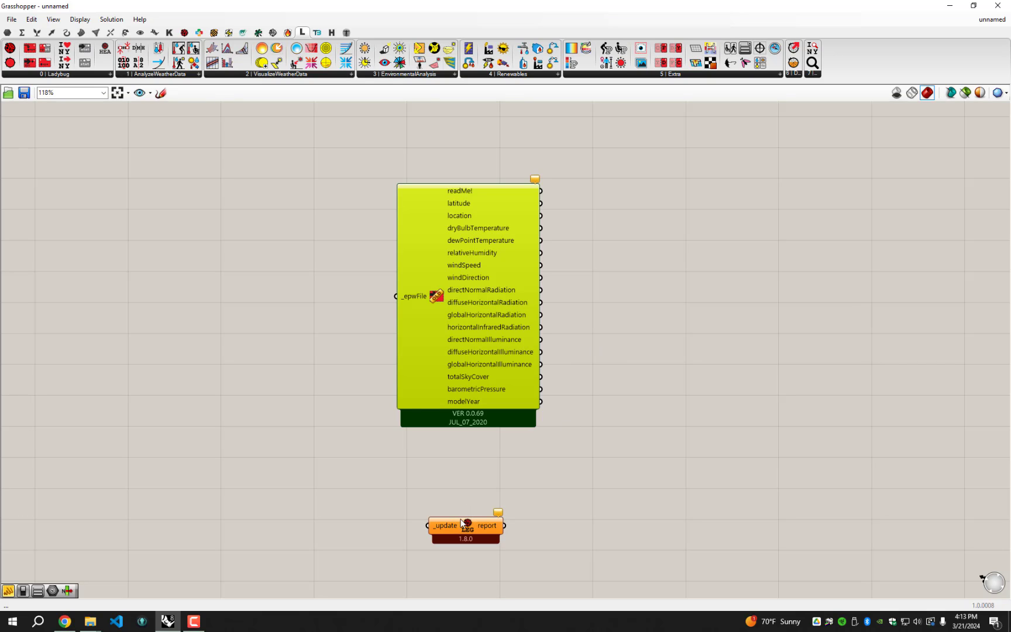
pyautogui.moveTo(468, 526)
pyautogui.mouseDown()
pyautogui.moveTo(461, 516)
pyautogui.moveTo(471, 510)
pyautogui.mouseUp()
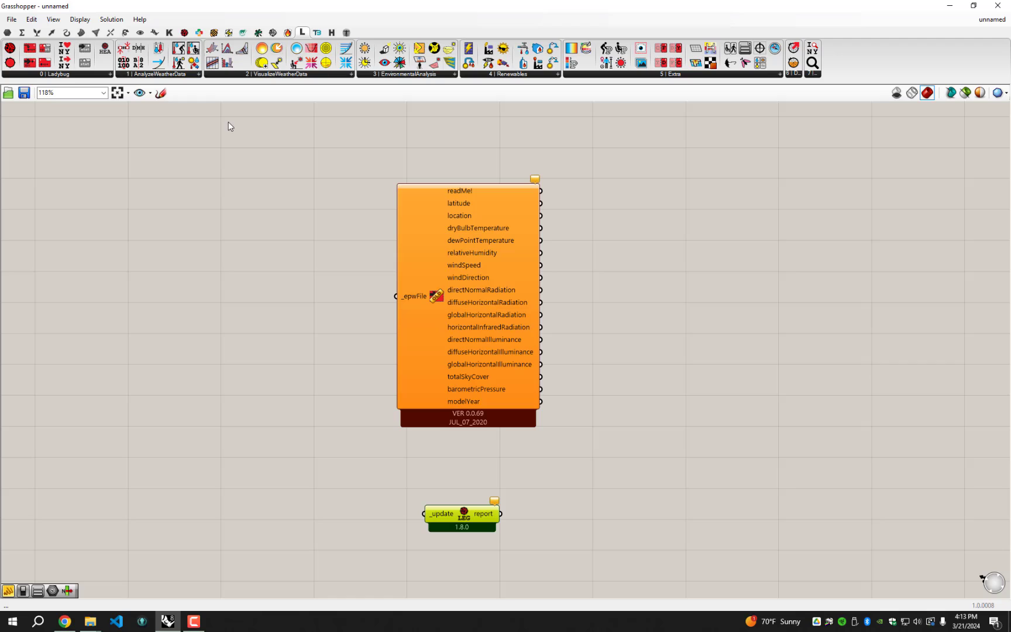
pyautogui.click(185, 32)
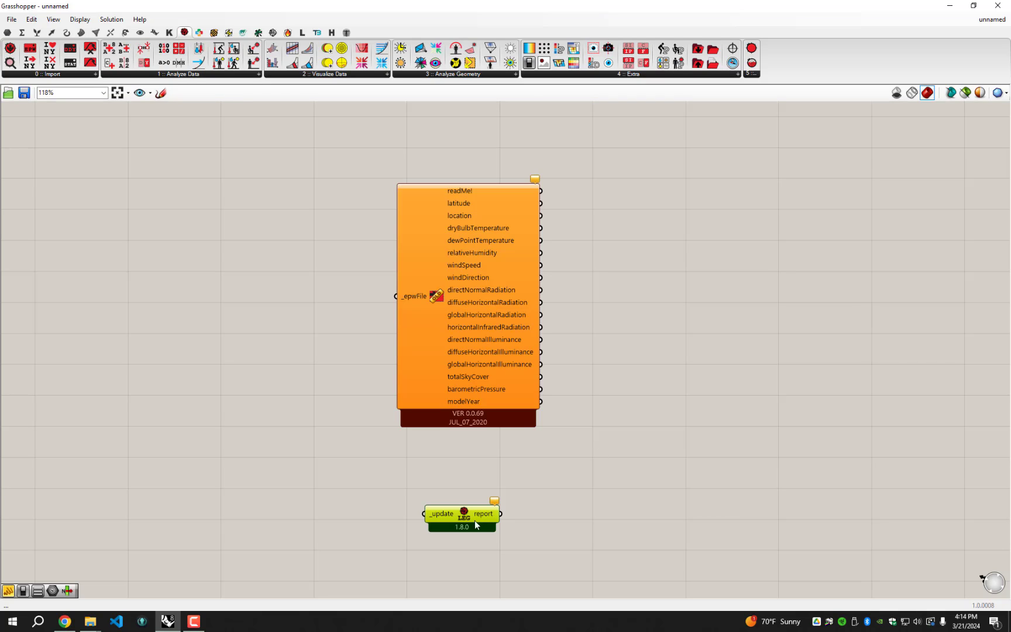
pyautogui.moveTo(474, 521); pyautogui.dragTo(476, 521)
# Wire a Boolean Toggle into the updater's _update input and set it to True
pyautogui.doubleClick(336, 515)
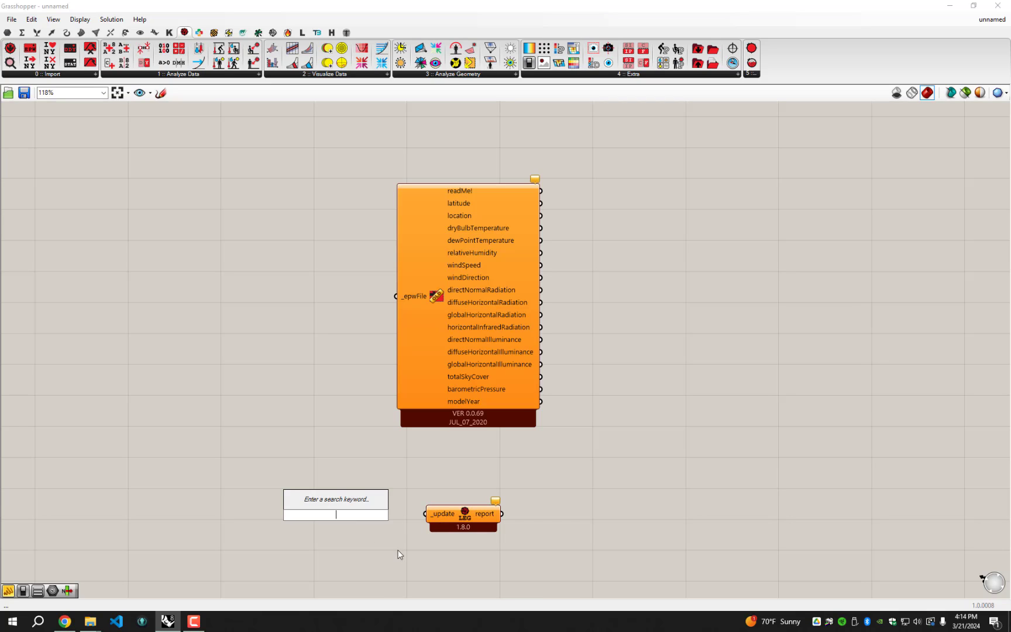
pyautogui.write('bool')
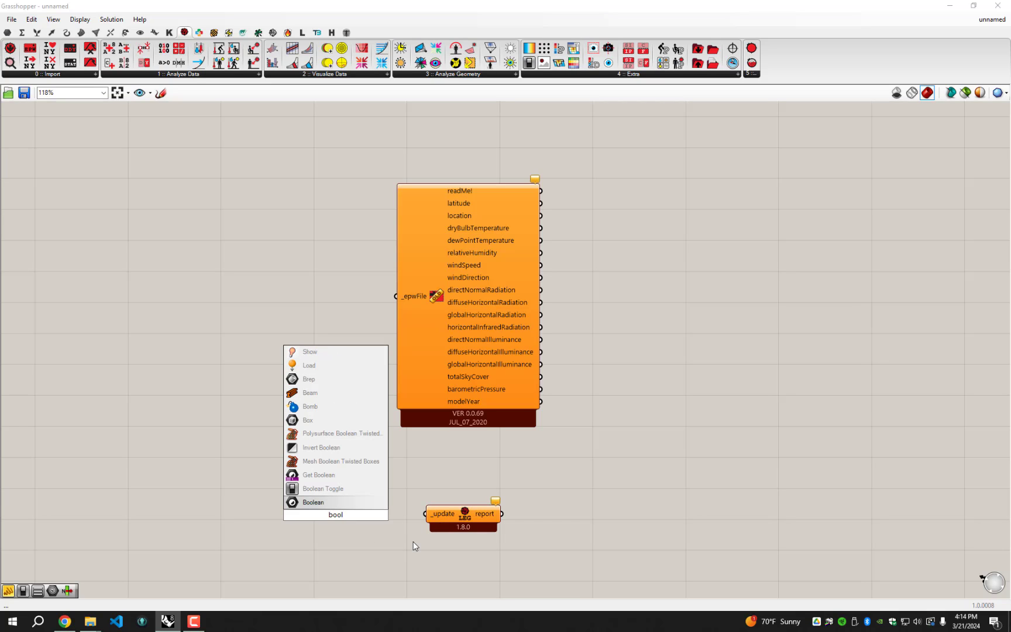
pyautogui.click(373, 503)
pyautogui.moveTo(373, 515); pyautogui.dragTo(425, 513)
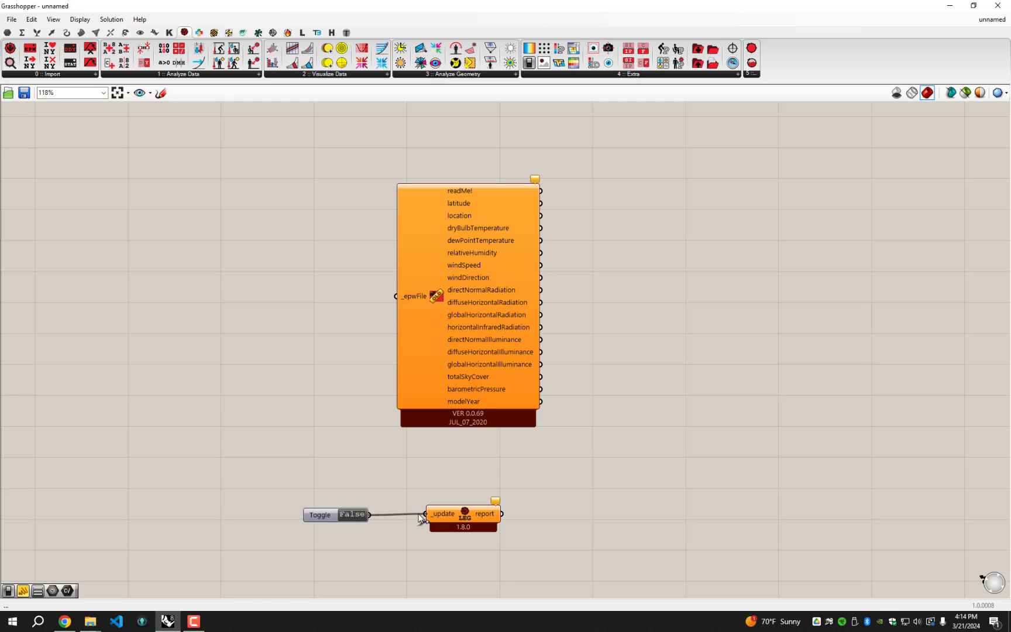
pyautogui.moveTo(337, 518); pyautogui.dragTo(347, 516)
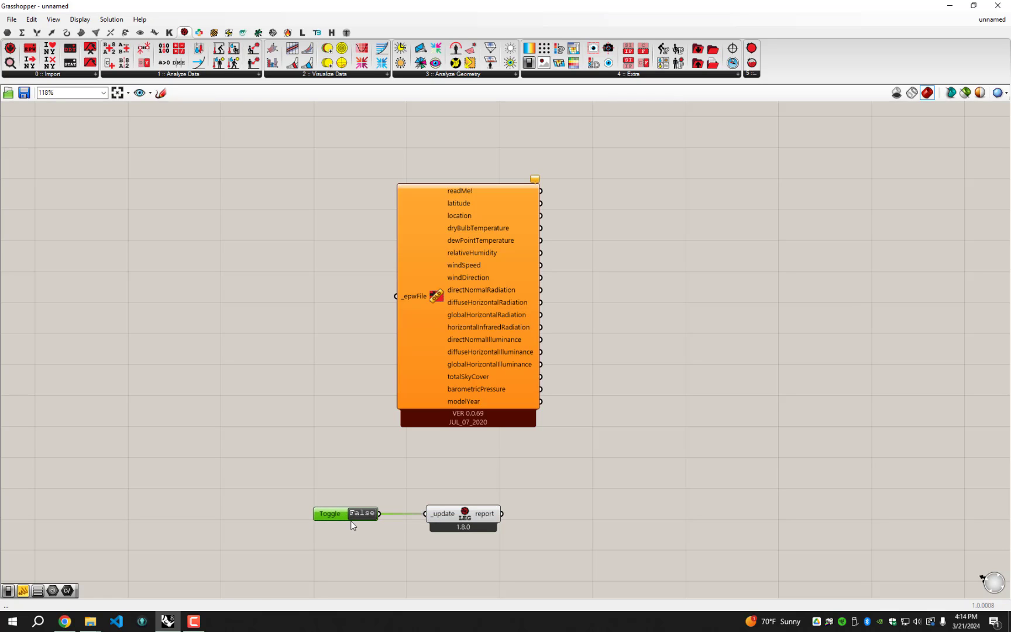
pyautogui.doubleClick(361, 512)
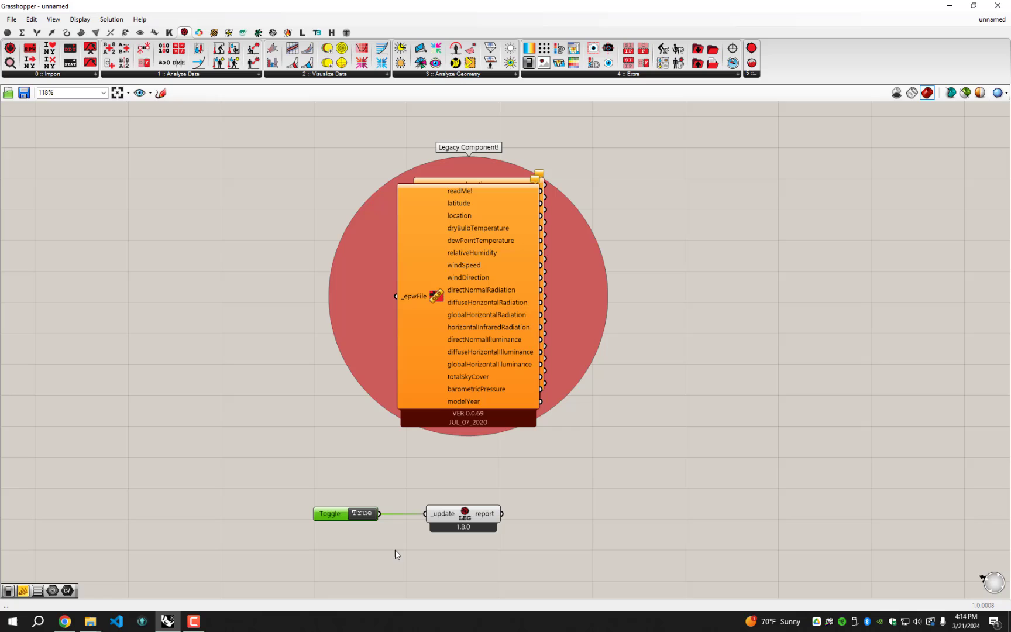
# Arrange the flagged 0.0.69 EPW component beside the new 1.8.0 EPW import
pyautogui.moveTo(495, 352); pyautogui.dragTo(726, 327)
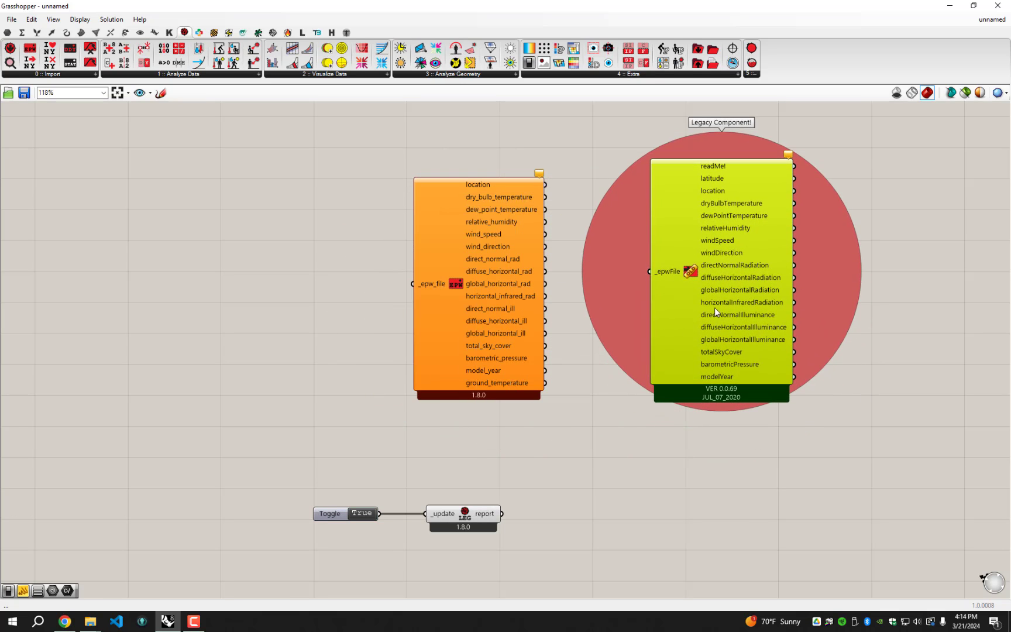
pyautogui.moveTo(684, 264); pyautogui.dragTo(676, 277)
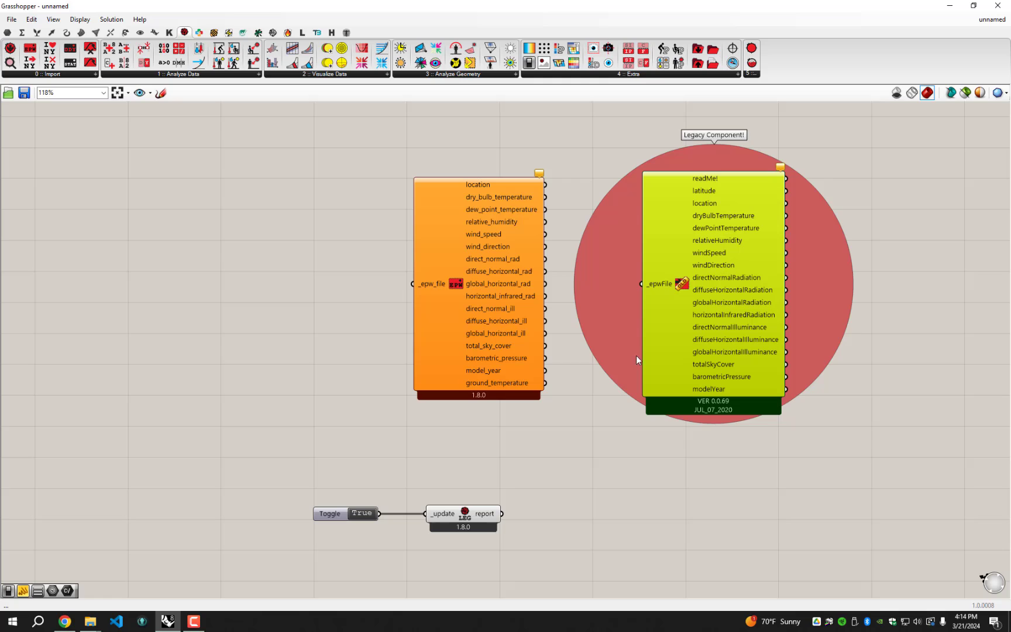
pyautogui.moveTo(720, 301); pyautogui.dragTo(696, 290)
pyautogui.moveTo(526, 290); pyautogui.dragTo(431, 285)
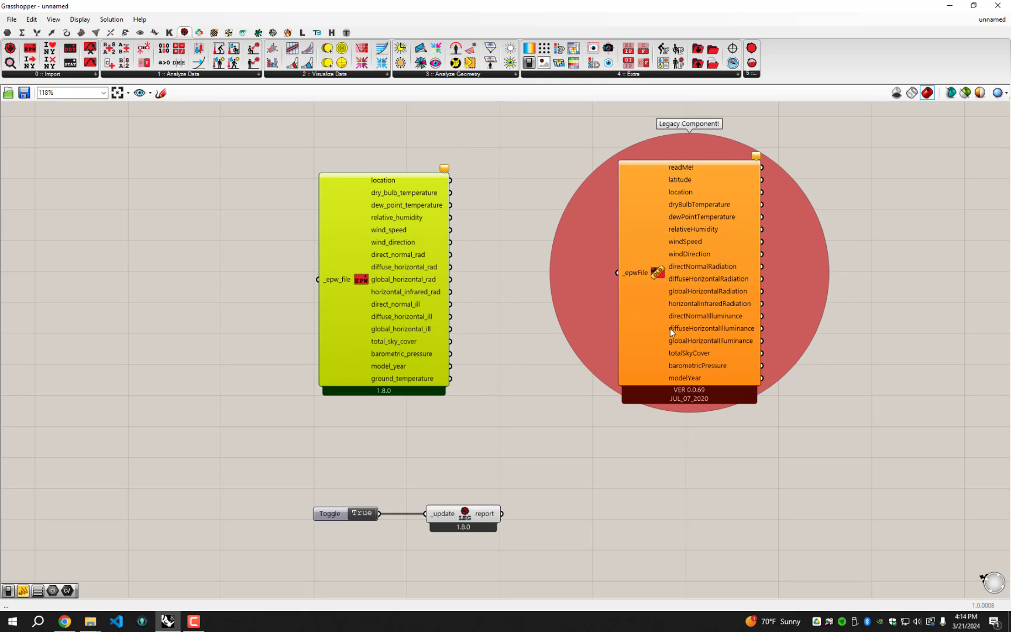
pyautogui.moveTo(680, 334); pyautogui.dragTo(644, 337)
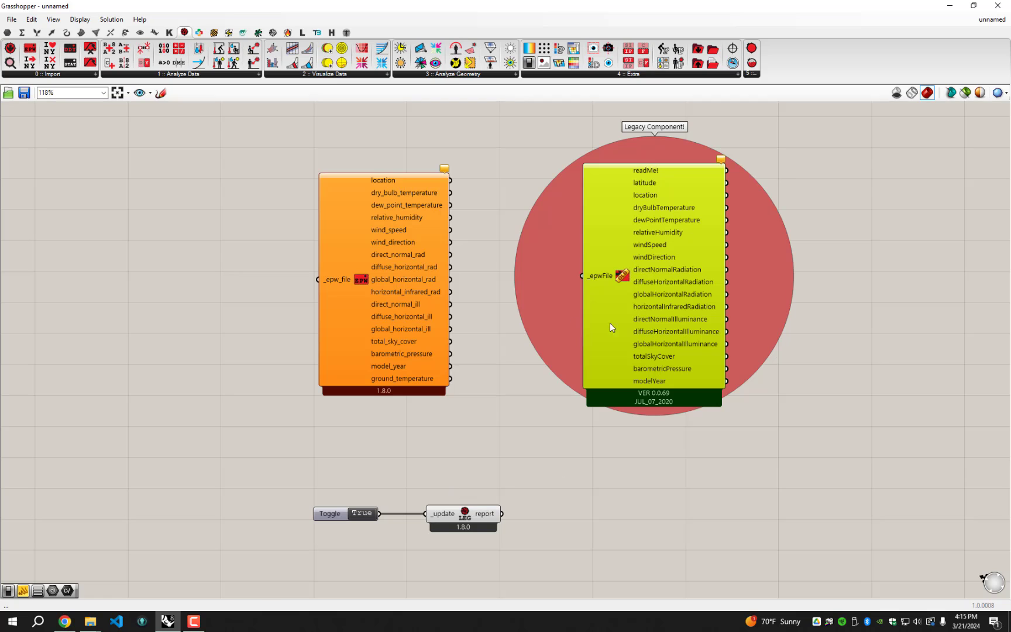
pyautogui.moveTo(382, 283)
pyautogui.mouseDown()
pyautogui.moveTo(356, 303)
pyautogui.moveTo(367, 262)
pyautogui.moveTo(368, 285)
pyautogui.mouseUp()
pyautogui.click(650, 323)
pyautogui.moveTo(650, 323); pyautogui.dragTo(641, 316)
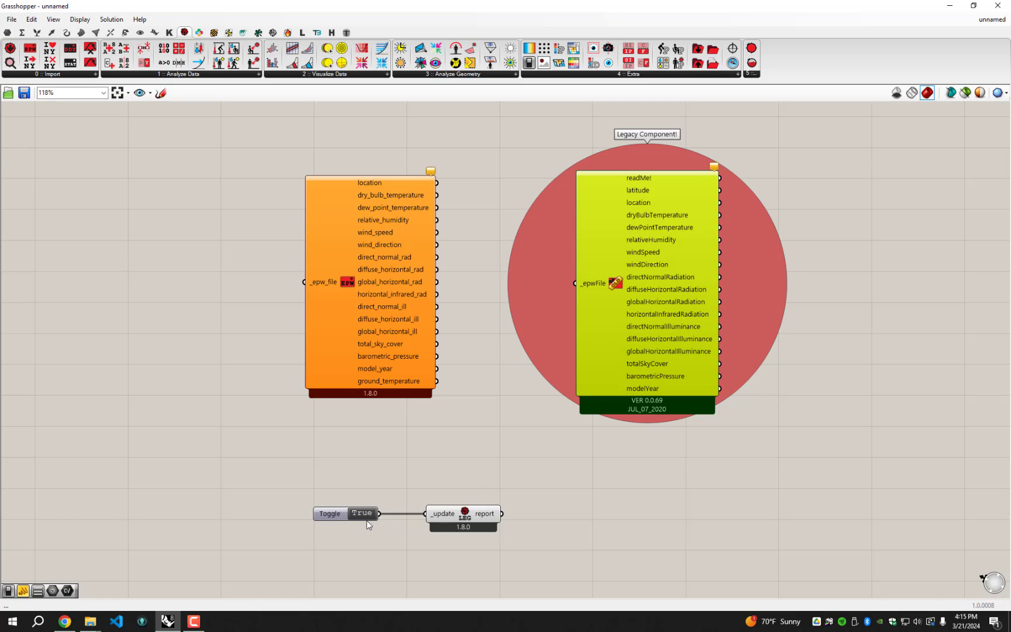
pyautogui.moveTo(623, 284); pyautogui.dragTo(625, 280)
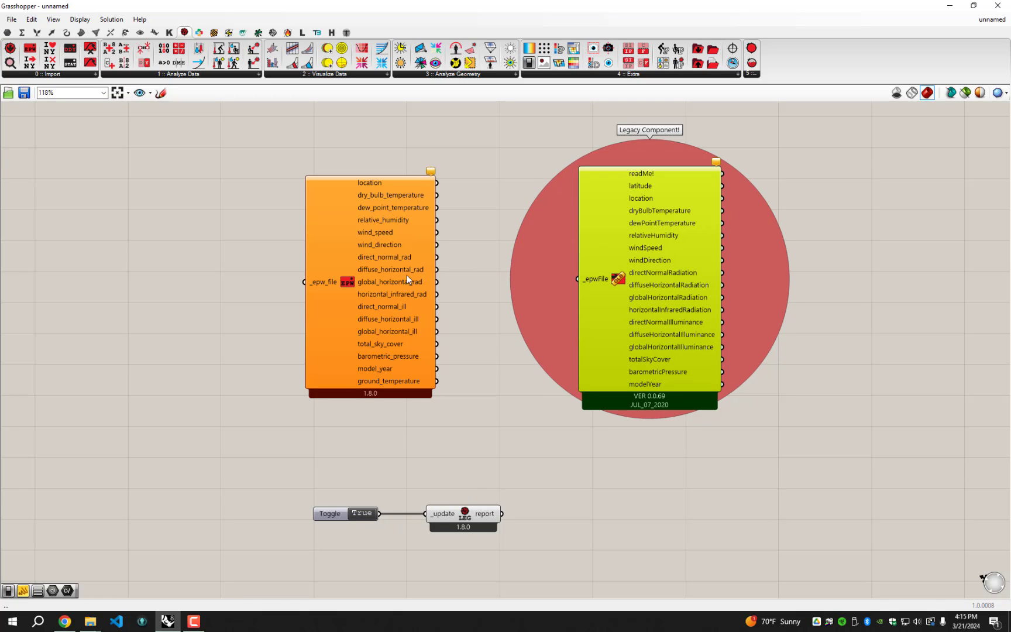
pyautogui.click(406, 275)
pyautogui.click(397, 273)
pyautogui.click(637, 277)
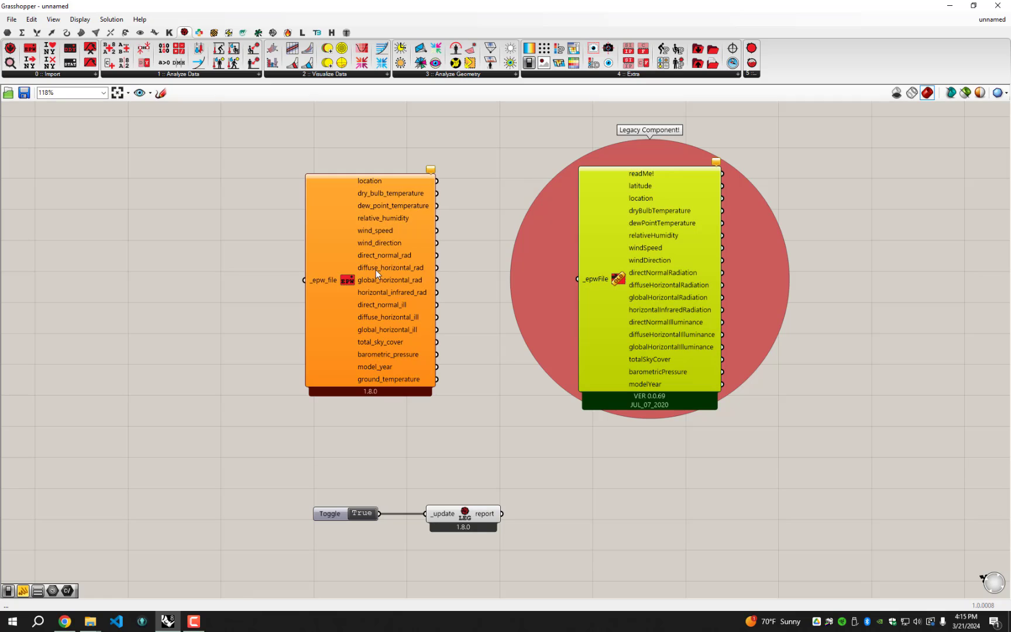
pyautogui.moveTo(377, 269); pyautogui.dragTo(378, 268)
pyautogui.moveTo(807, 435); pyautogui.dragTo(244, 143)
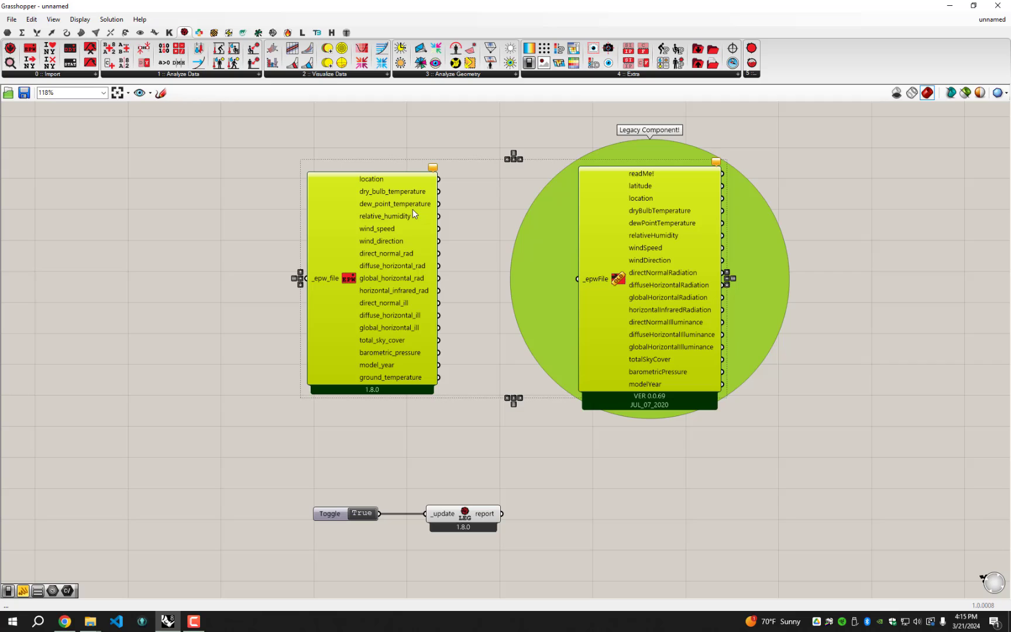
# Delete both EPW components and place the legacy 0.0.69 Psychrometric Chart above the updater
pyautogui.press('Delete')
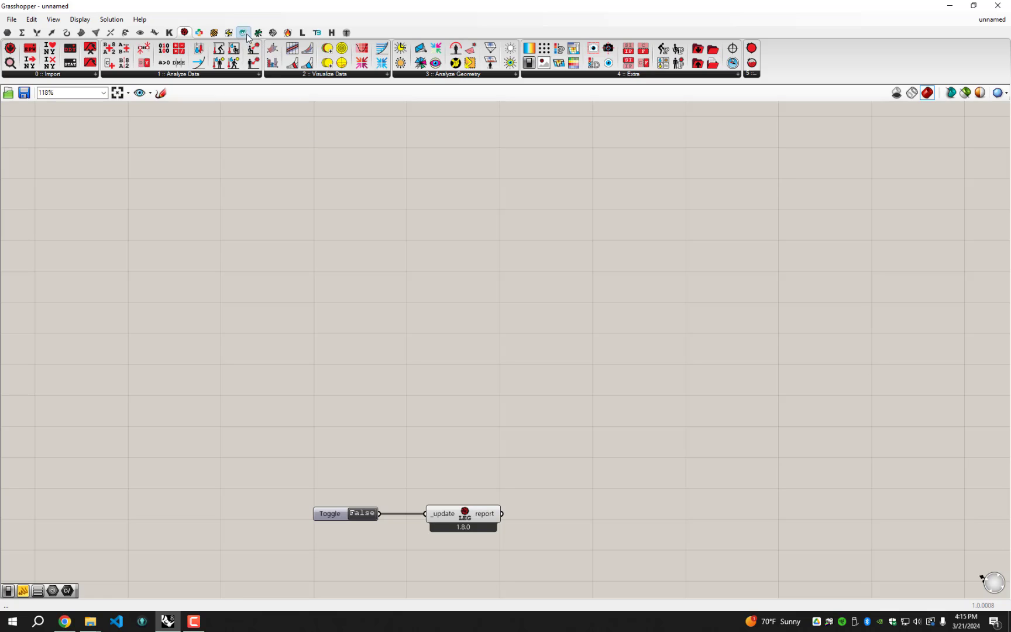
pyautogui.click(302, 34)
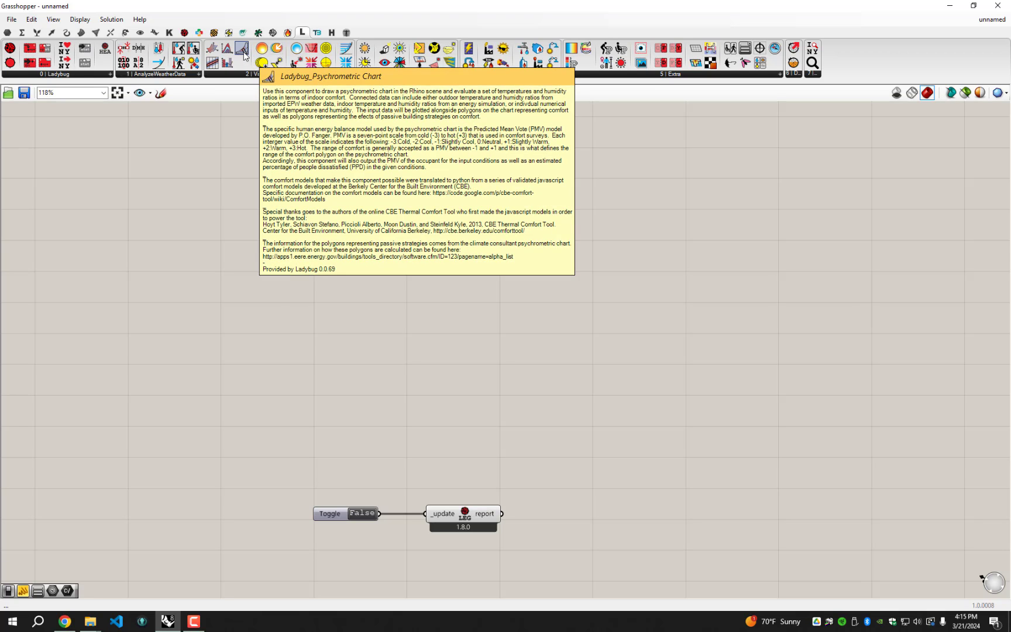
pyautogui.moveTo(244, 55); pyautogui.dragTo(436, 272)
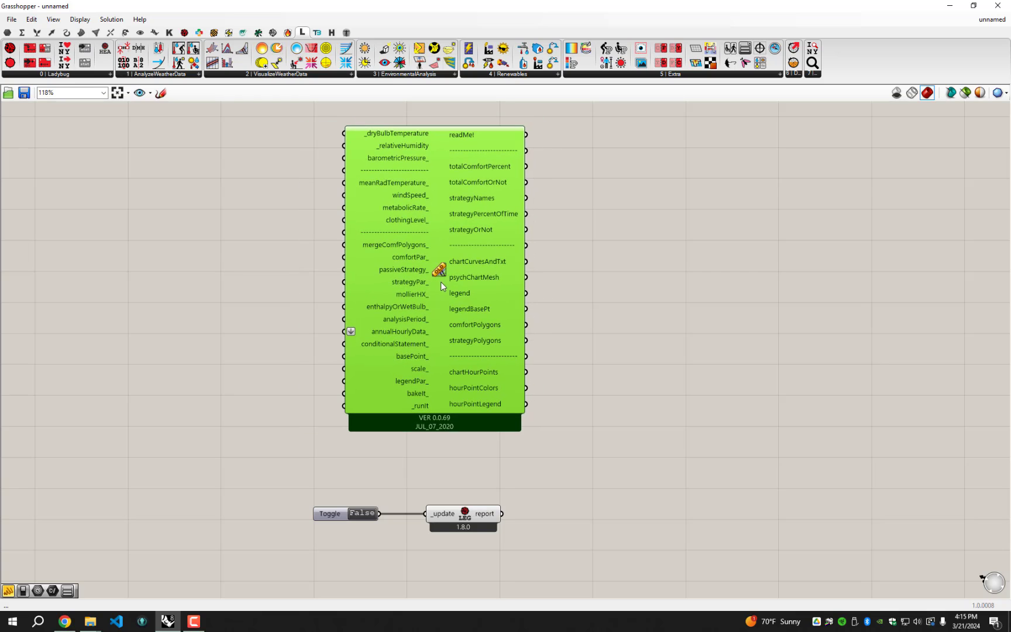
pyautogui.click(402, 468)
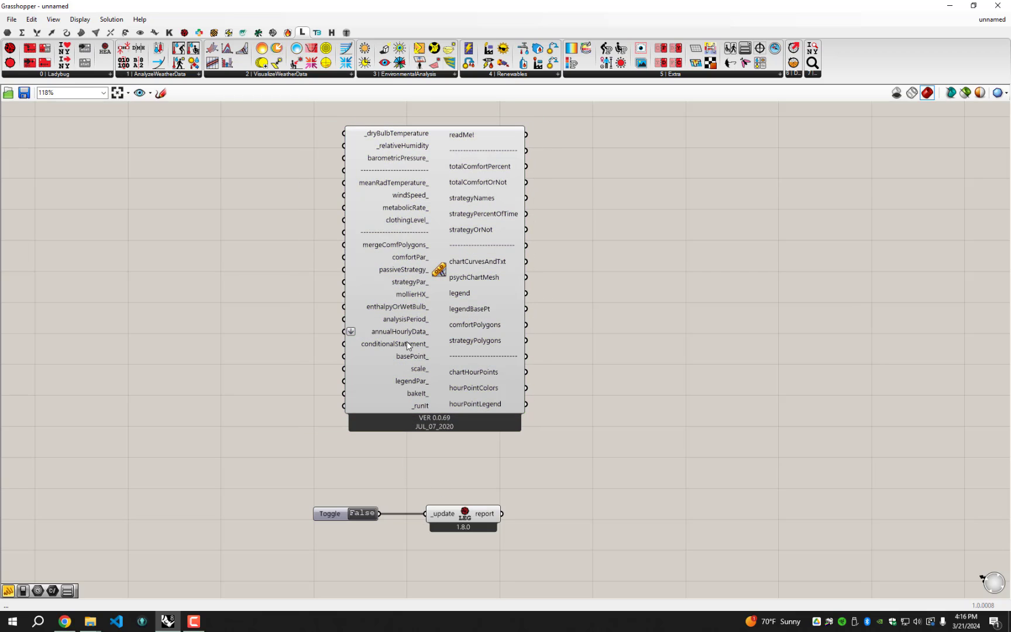
# Set the toggle to True to add a 1.8.0 LB Psychrometric Chart beside the legacy one
pyautogui.doubleClick(364, 513)
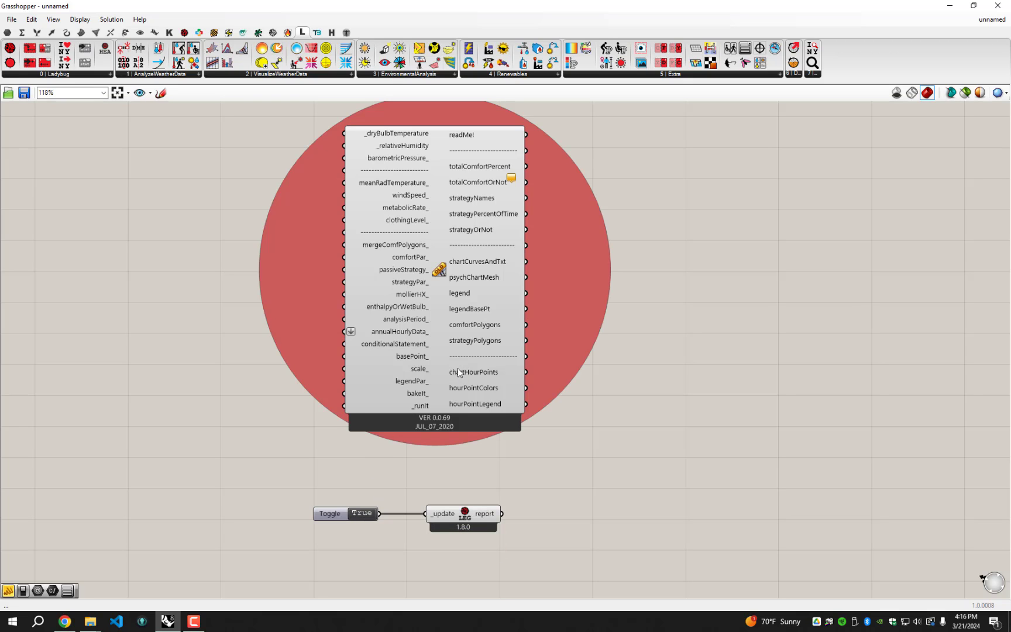
pyautogui.moveTo(457, 368); pyautogui.dragTo(748, 428)
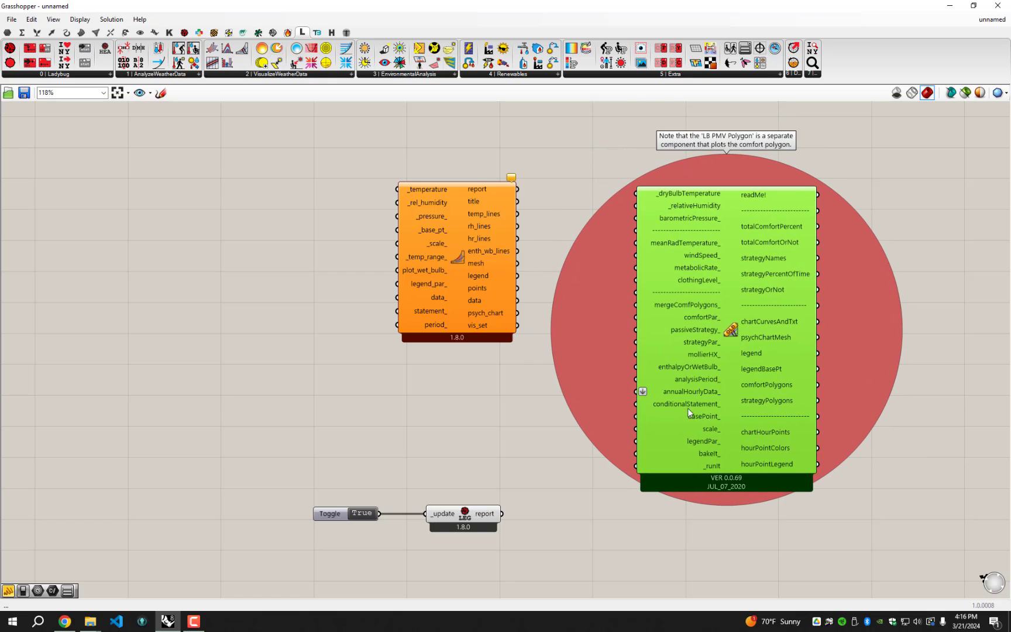
pyautogui.moveTo(464, 306); pyautogui.dragTo(354, 314)
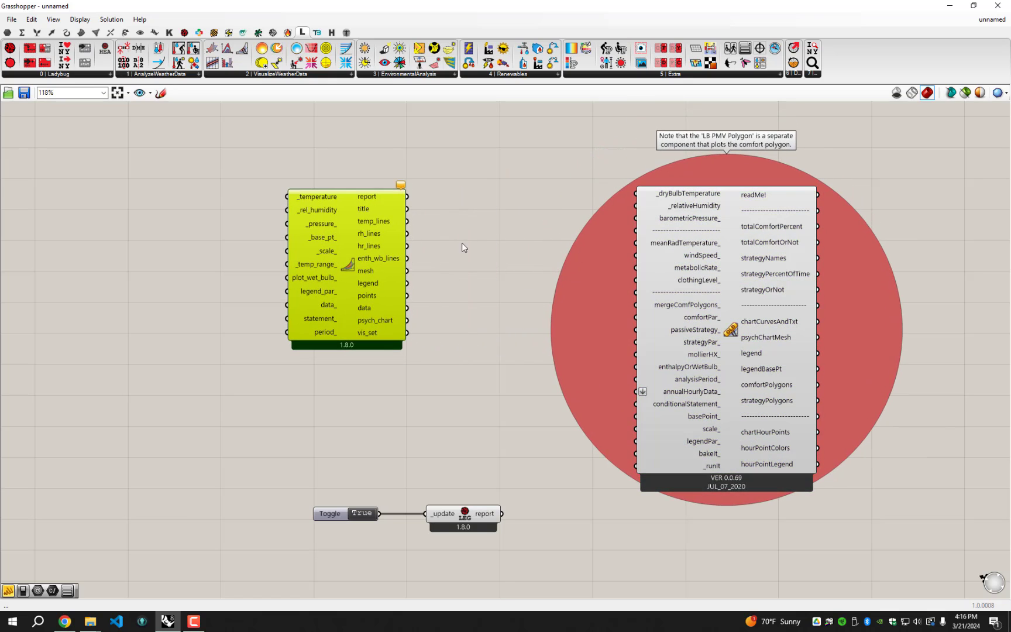
pyautogui.moveTo(314, 258); pyautogui.dragTo(307, 250)
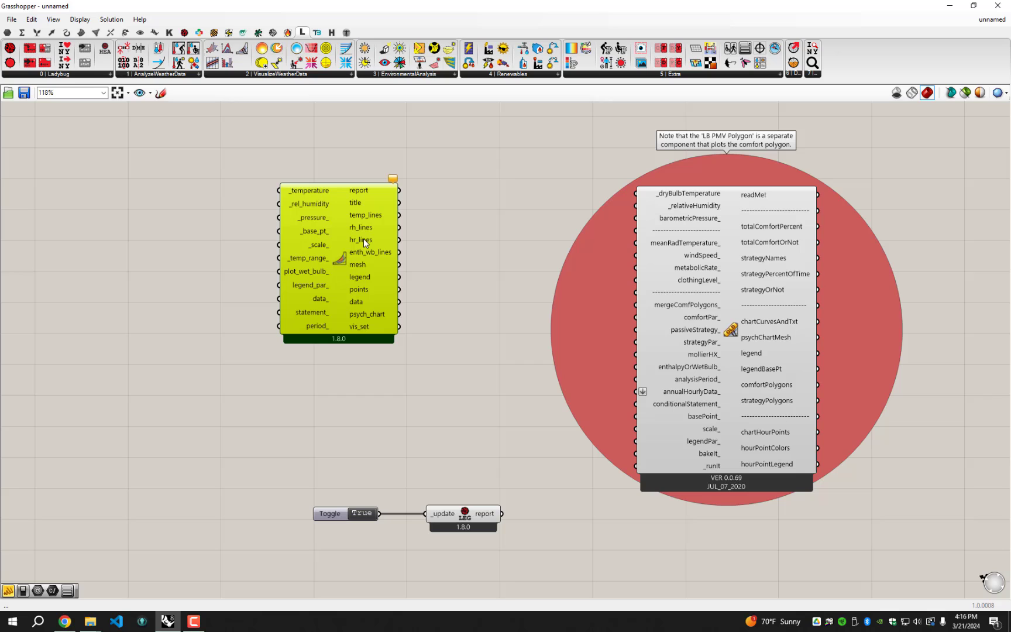
pyautogui.moveTo(759, 266); pyautogui.dragTo(751, 286)
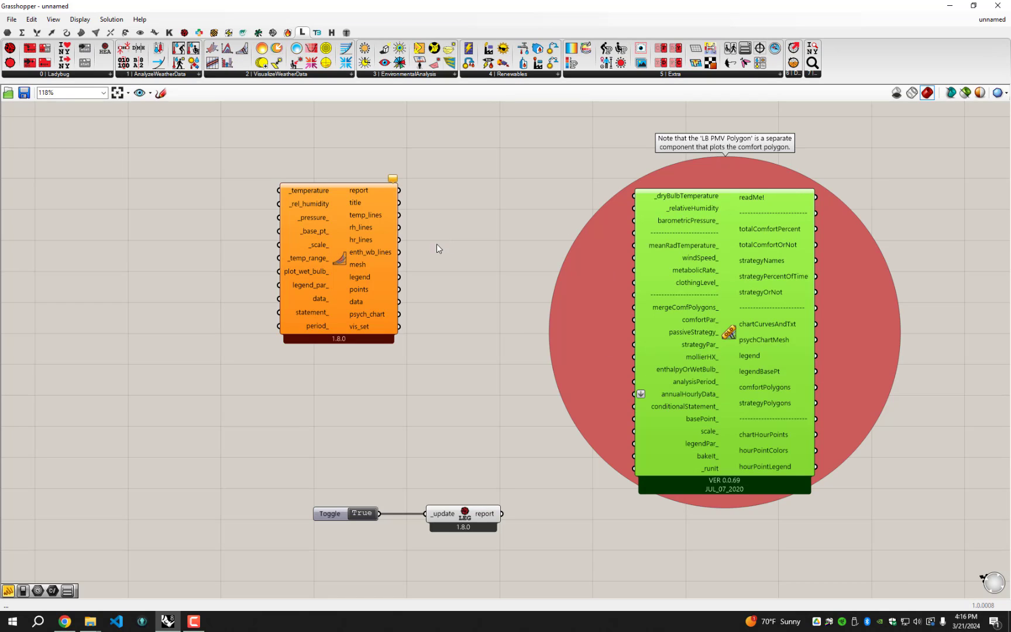
pyautogui.moveTo(338, 264)
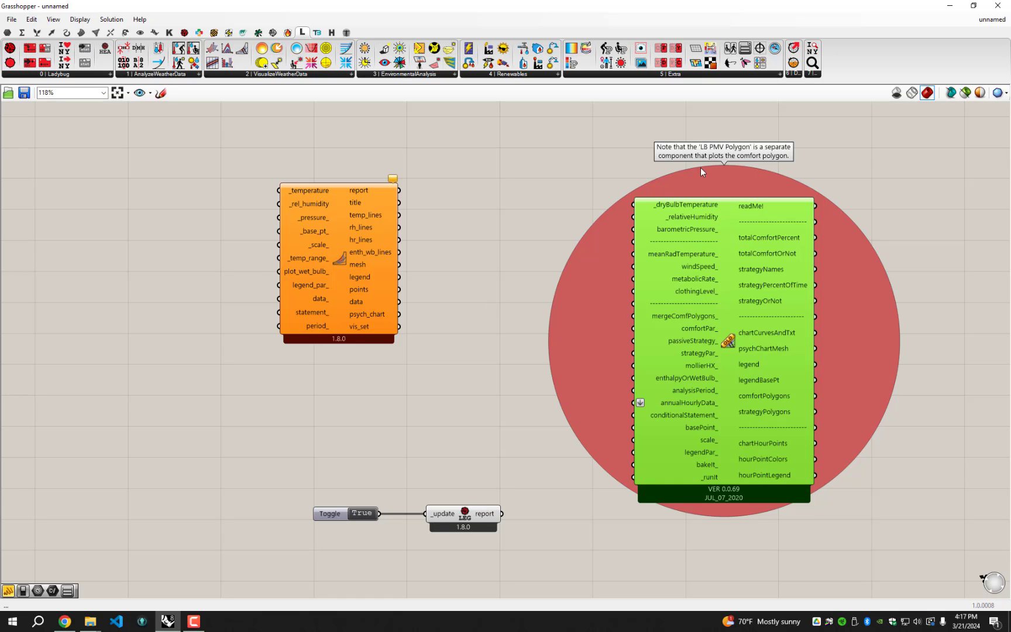
# Add an LB PMV Comfort Polygon component beside the 1.8.0 Psychrometric Chart
pyautogui.doubleClick(346, 419)
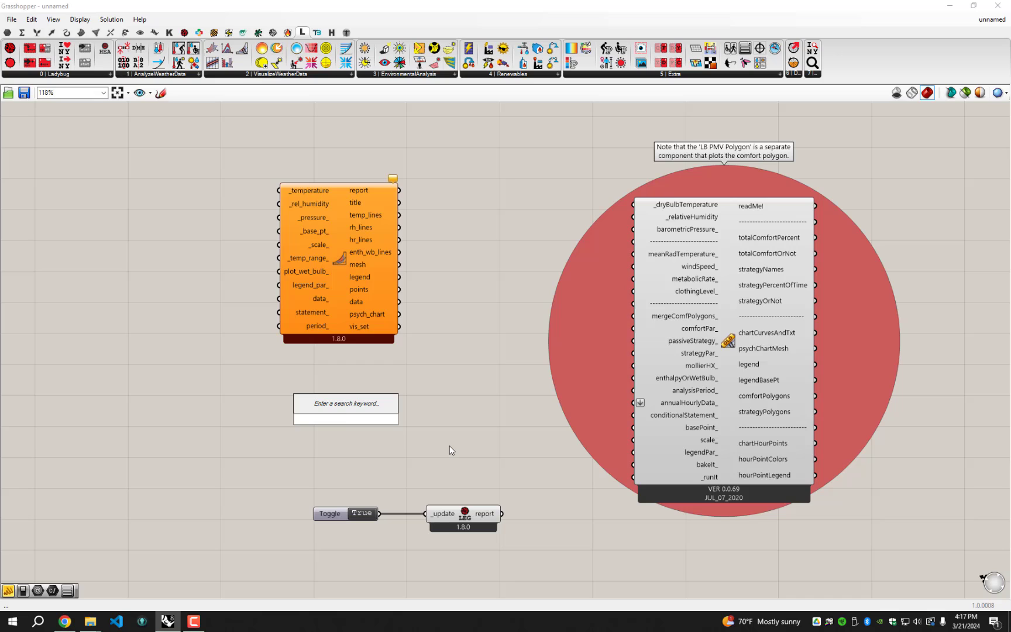
pyautogui.write('LB')
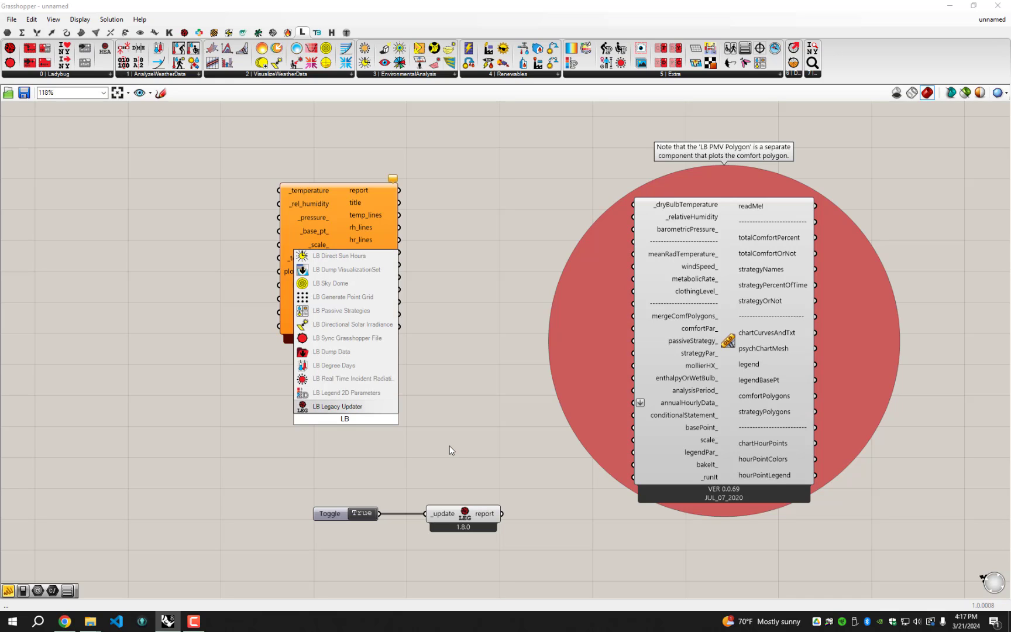
pyautogui.write(' PMV Co')
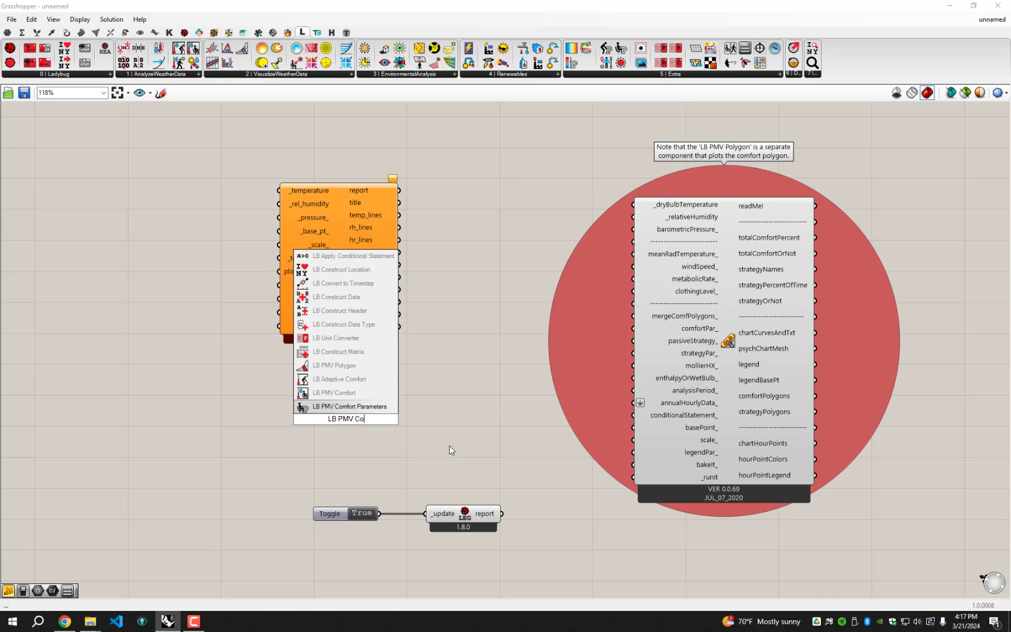
pyautogui.write('mfort Poly')
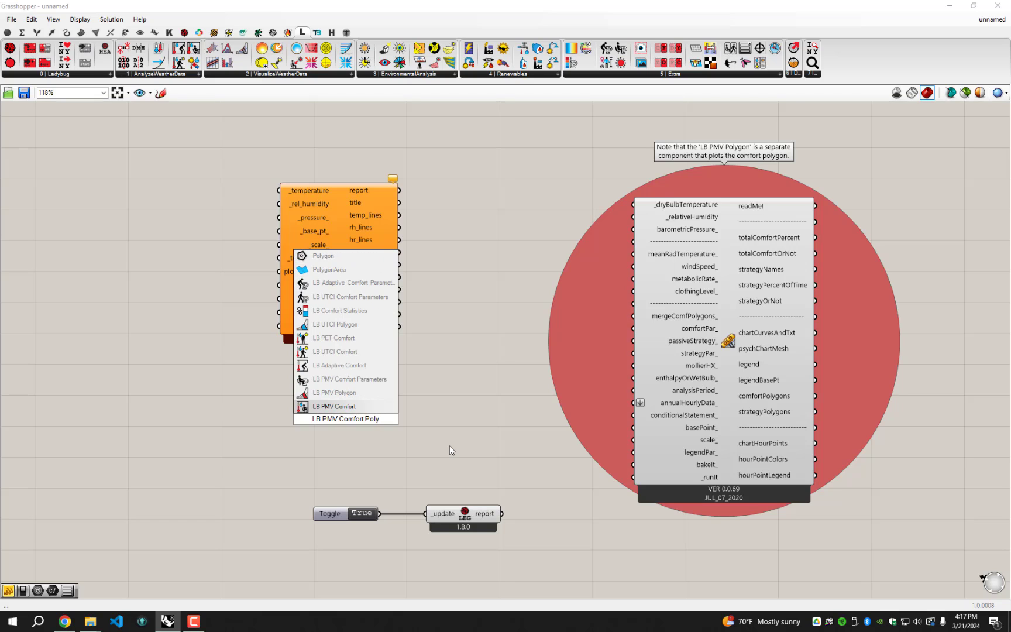
pyautogui.click(344, 406)
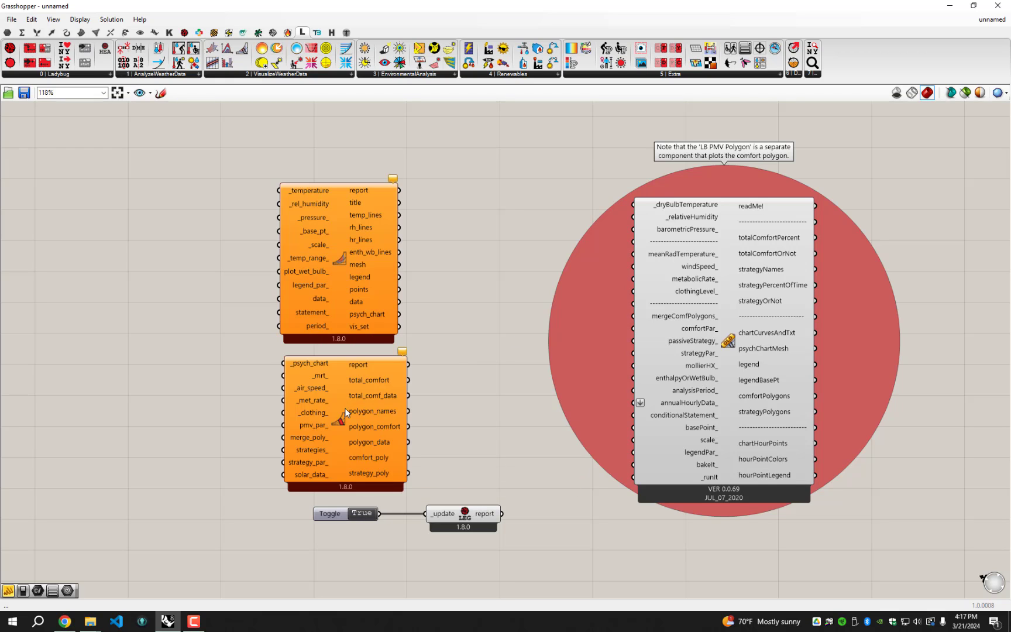
pyautogui.moveTo(344, 408); pyautogui.dragTo(438, 387)
pyautogui.moveTo(325, 300); pyautogui.dragTo(282, 303)
pyautogui.click(468, 398)
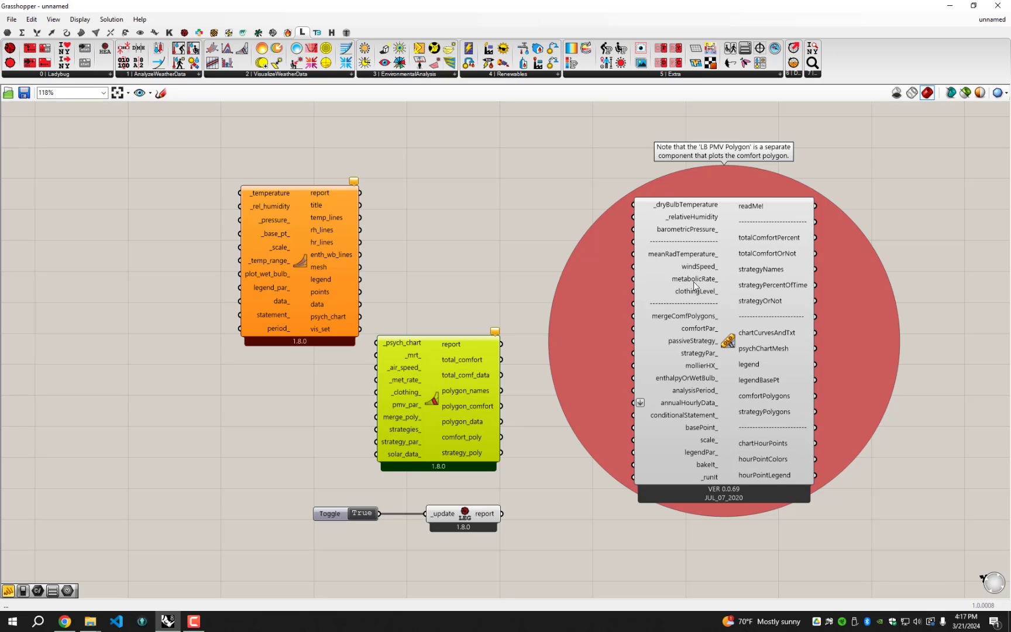
pyautogui.moveTo(703, 299)
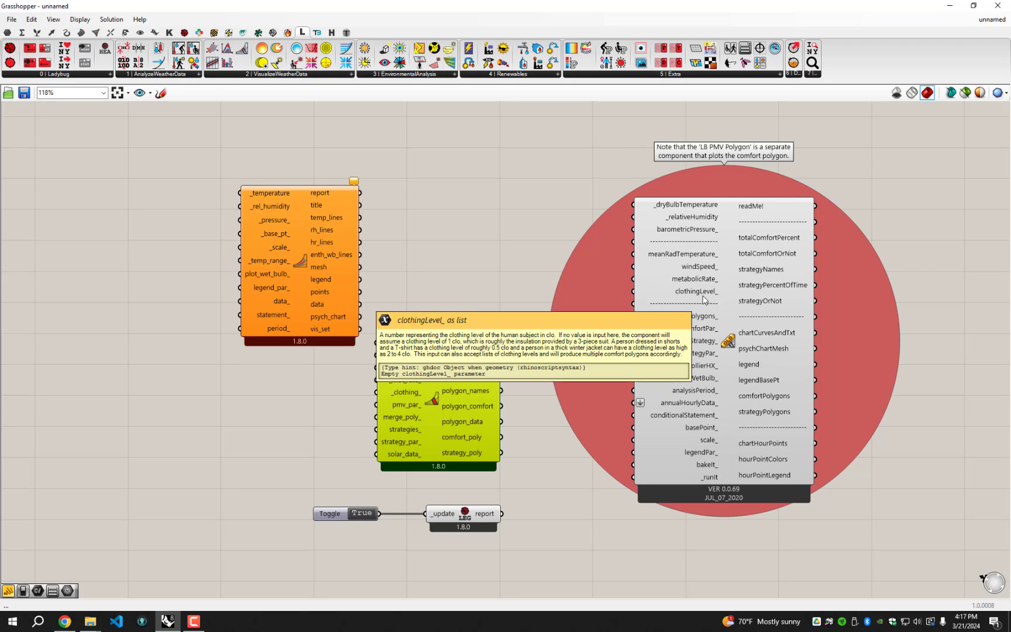
pyautogui.moveTo(456, 376); pyautogui.dragTo(467, 360)
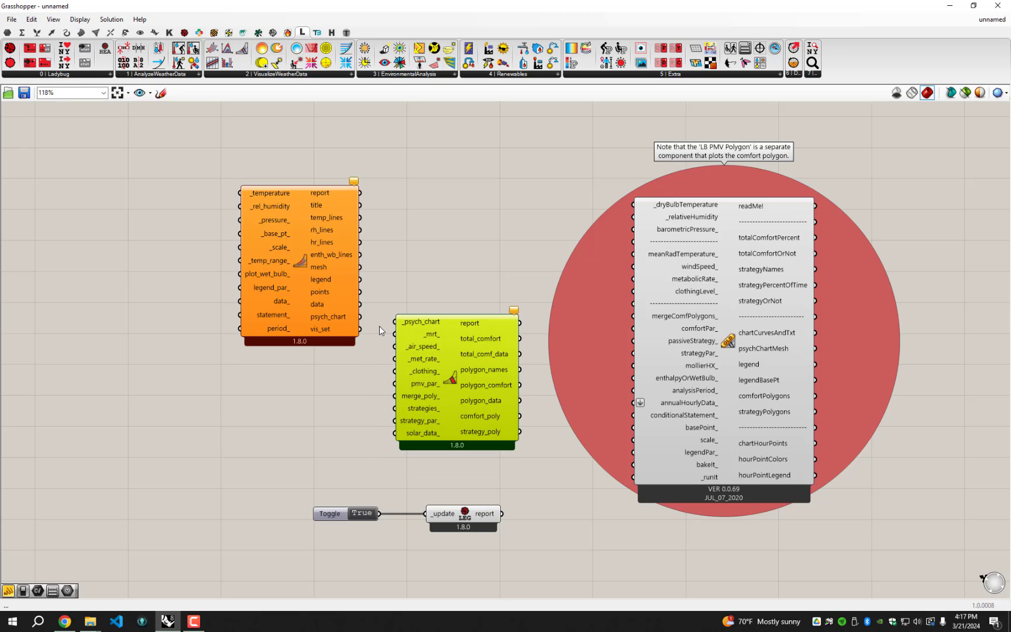
# Connect psych_chart to the PMV Comfort component's _psych_chart input
pyautogui.moveTo(361, 316); pyautogui.dragTo(396, 322)
pyautogui.moveTo(451, 357)
pyautogui.mouseDown()
pyautogui.moveTo(453, 342)
pyautogui.moveTo(447, 353)
pyautogui.mouseUp()
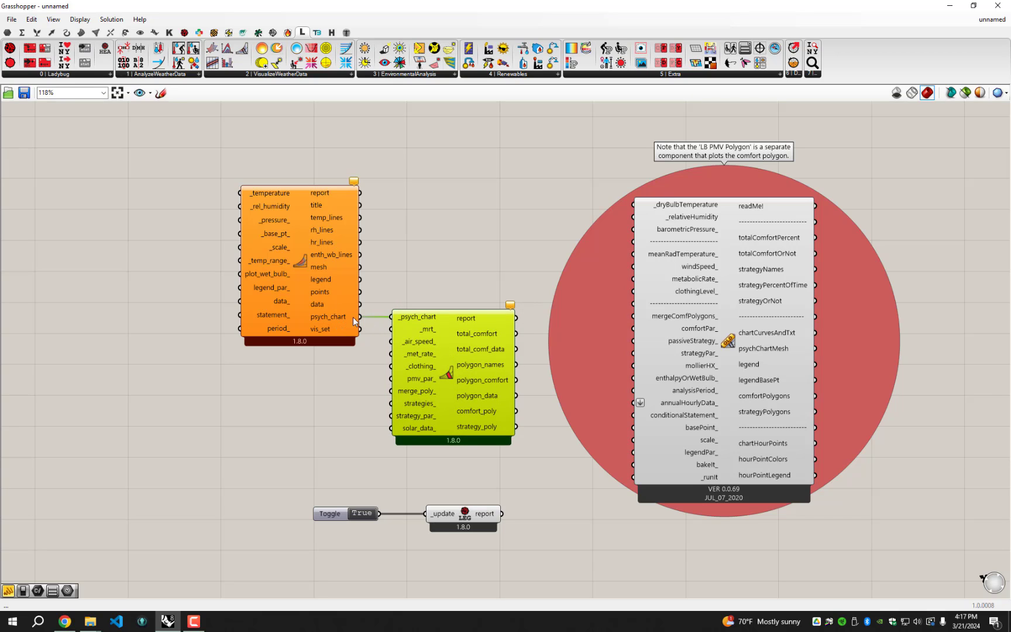
pyautogui.moveTo(302, 304); pyautogui.dragTo(284, 298)
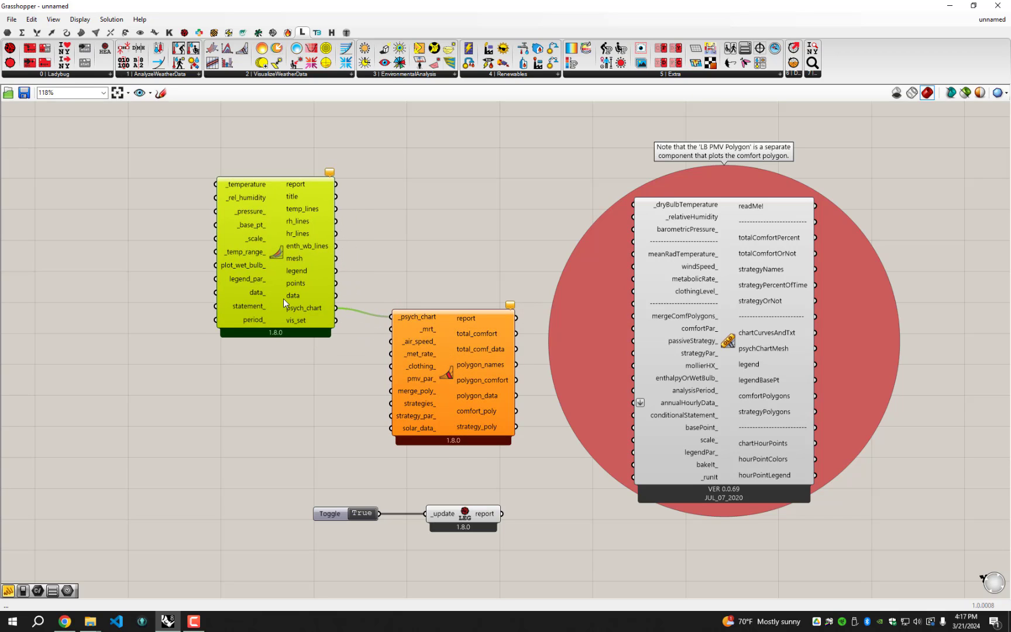
pyautogui.moveTo(453, 342); pyautogui.dragTo(455, 337)
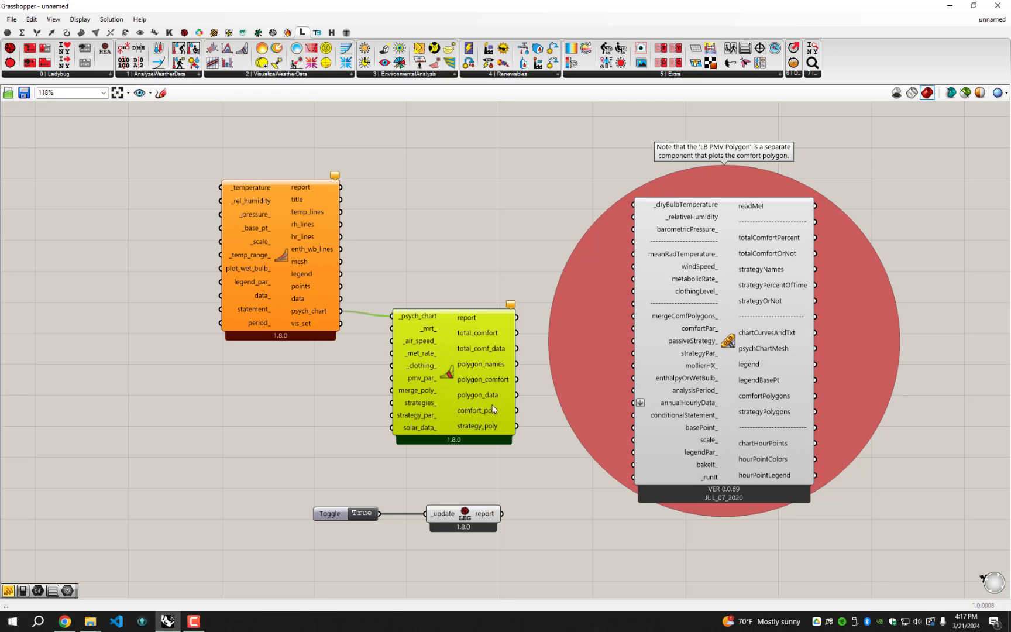
pyautogui.moveTo(468, 411); pyautogui.dragTo(467, 406)
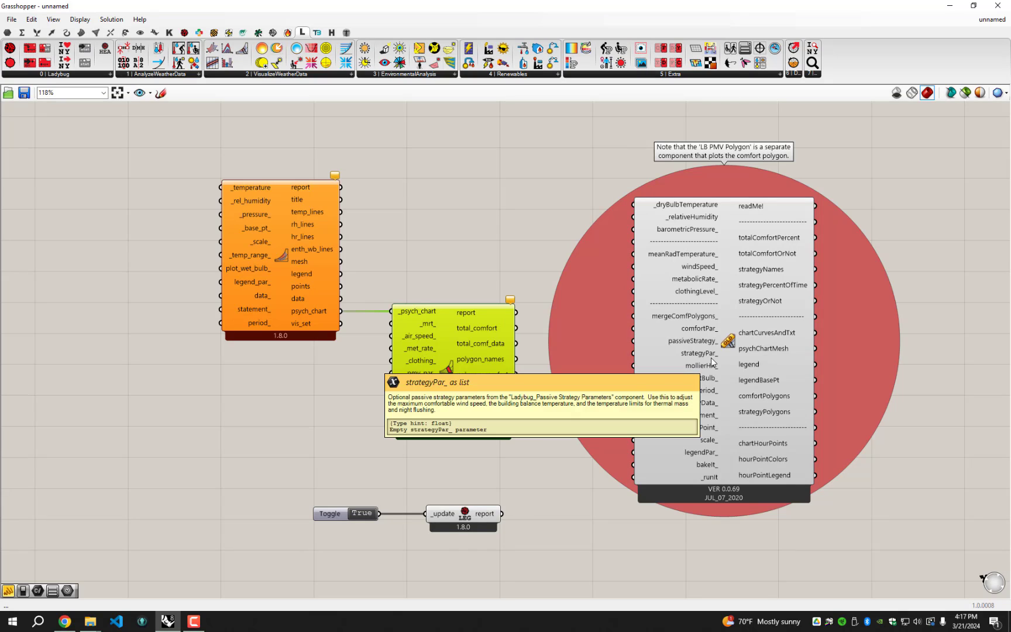
# Window-select the red-circled legacy comfort component and its note
pyautogui.moveTo(703, 256)
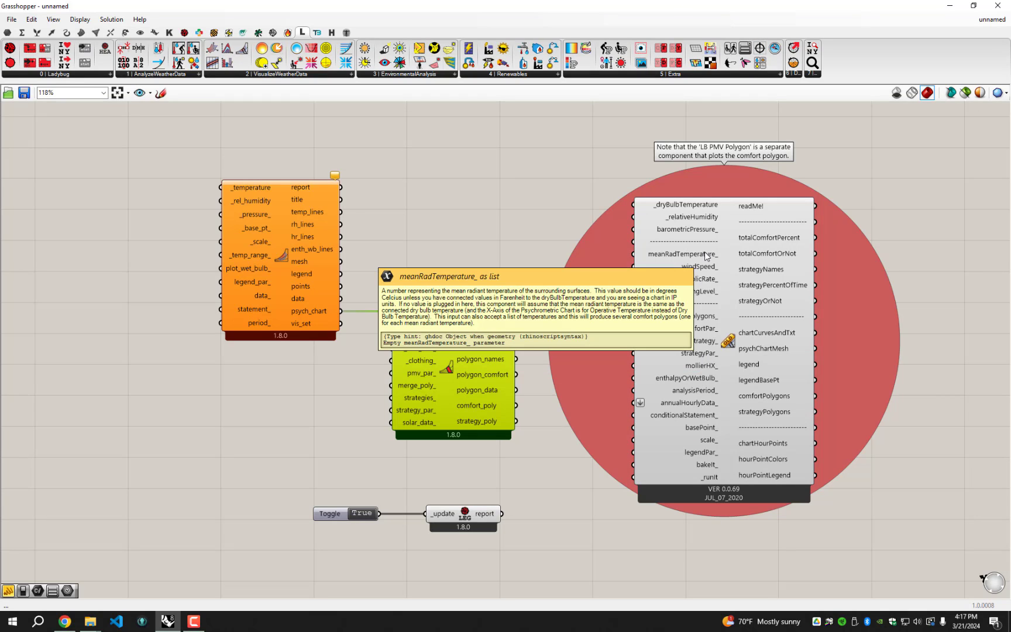
pyautogui.click(731, 181)
pyautogui.moveTo(726, 256); pyautogui.dragTo(726, 248)
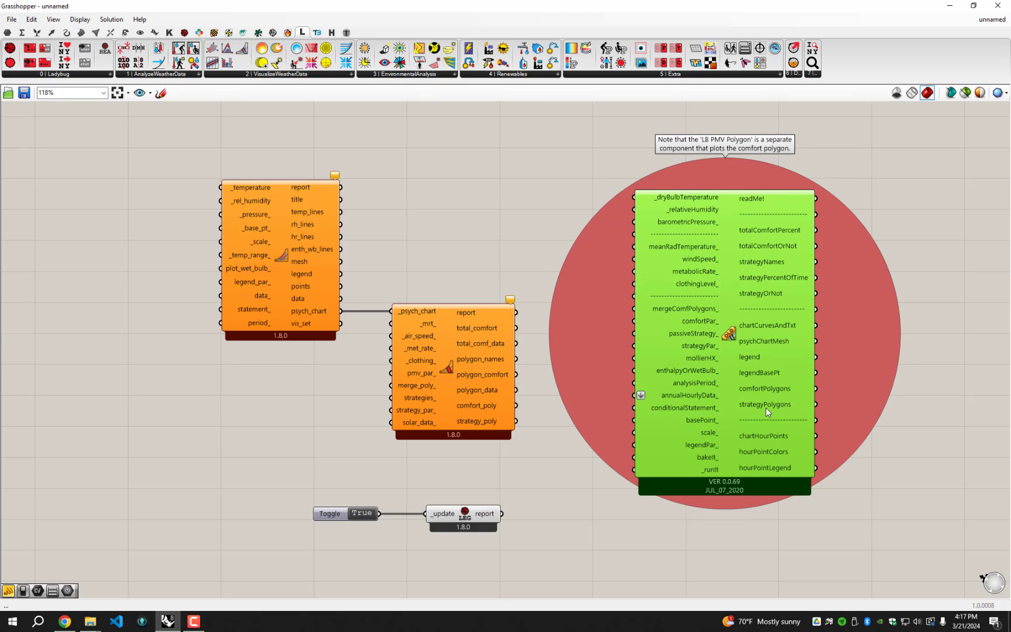
pyautogui.moveTo(768, 412)
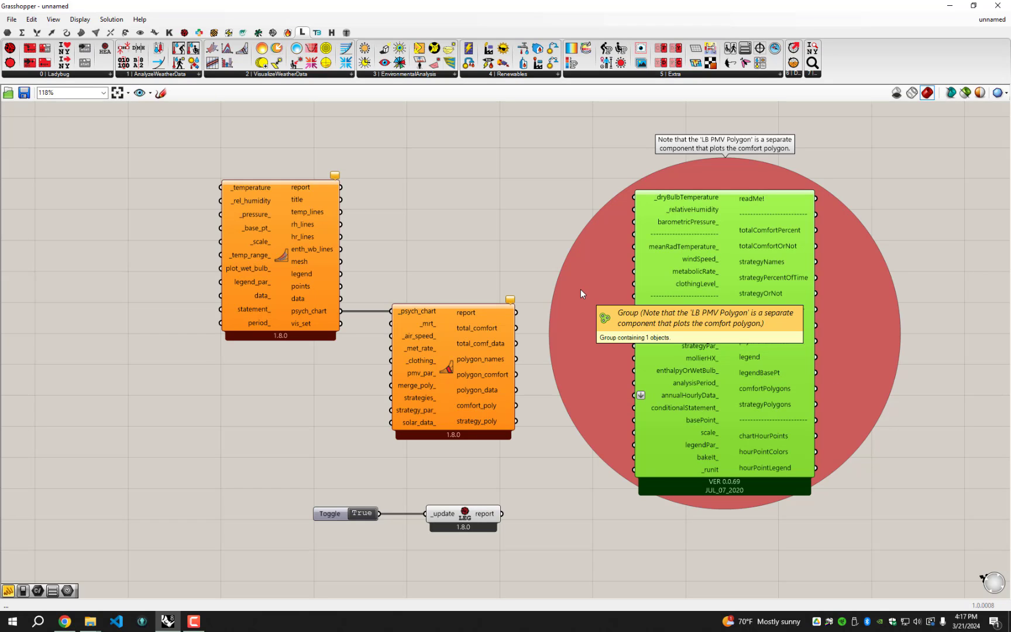
pyautogui.click(468, 323)
pyautogui.click(276, 270)
pyautogui.click(437, 350)
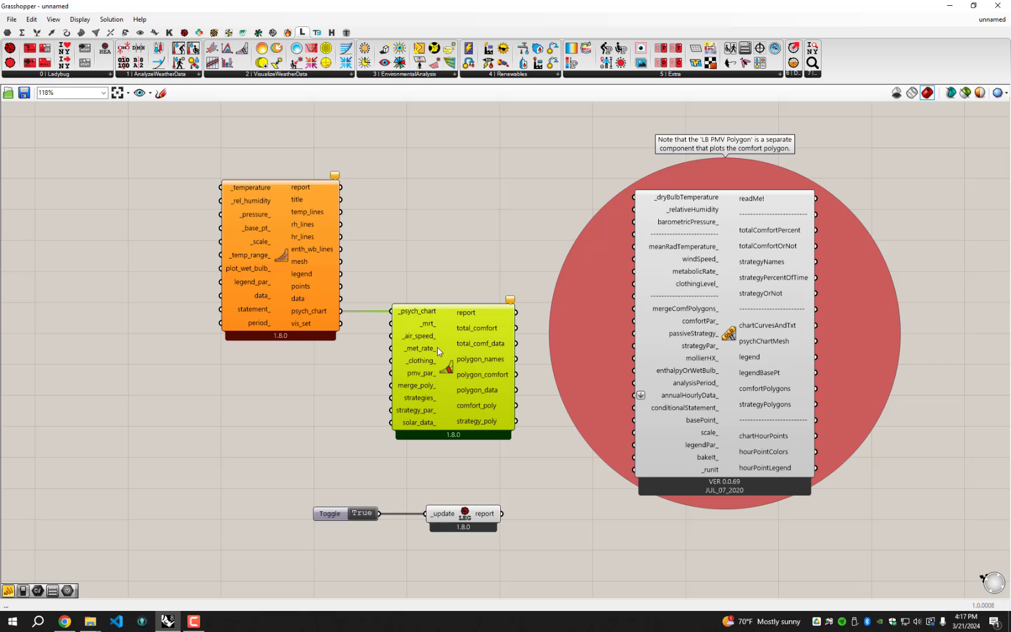
pyautogui.moveTo(505, 347)
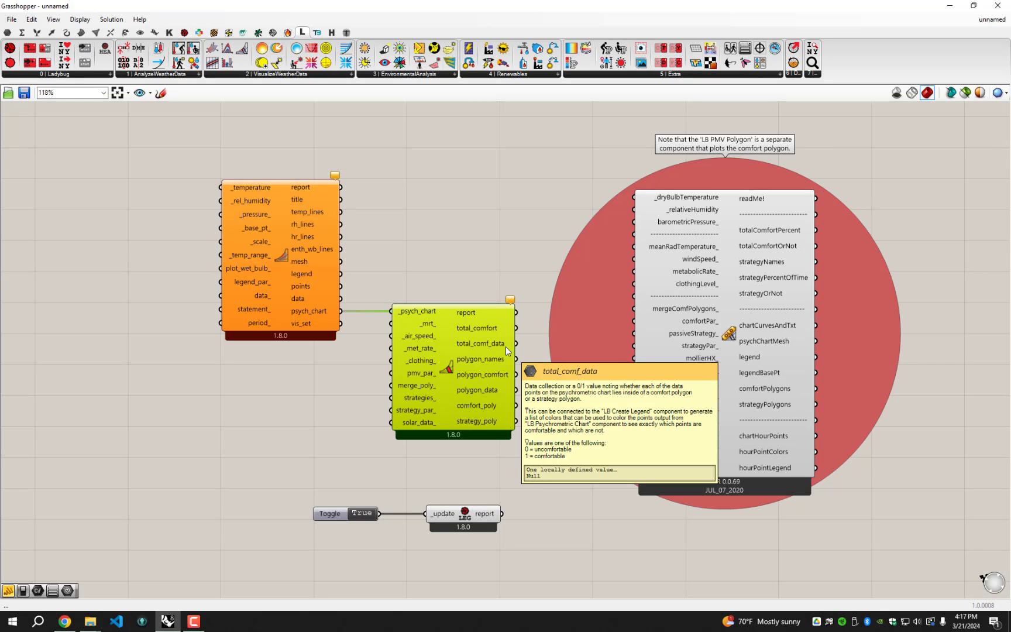
pyautogui.click(258, 272)
pyautogui.moveTo(292, 265)
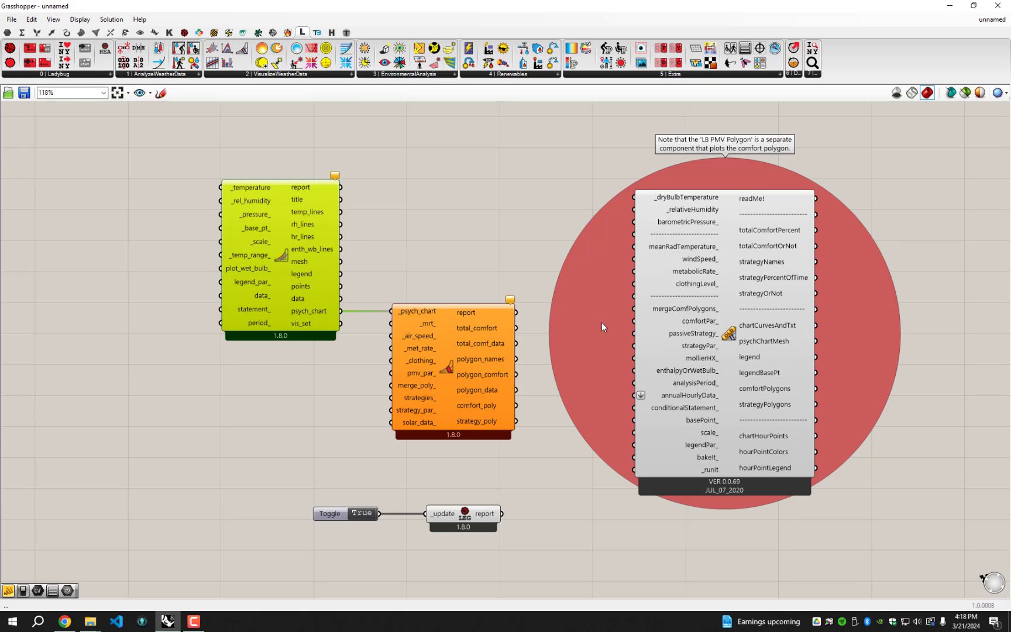
pyautogui.moveTo(872, 518); pyautogui.dragTo(737, 371)
# Delete the legacy component and add an LB UTCI Polygon fed by psych_chart
pyautogui.press('Delete')
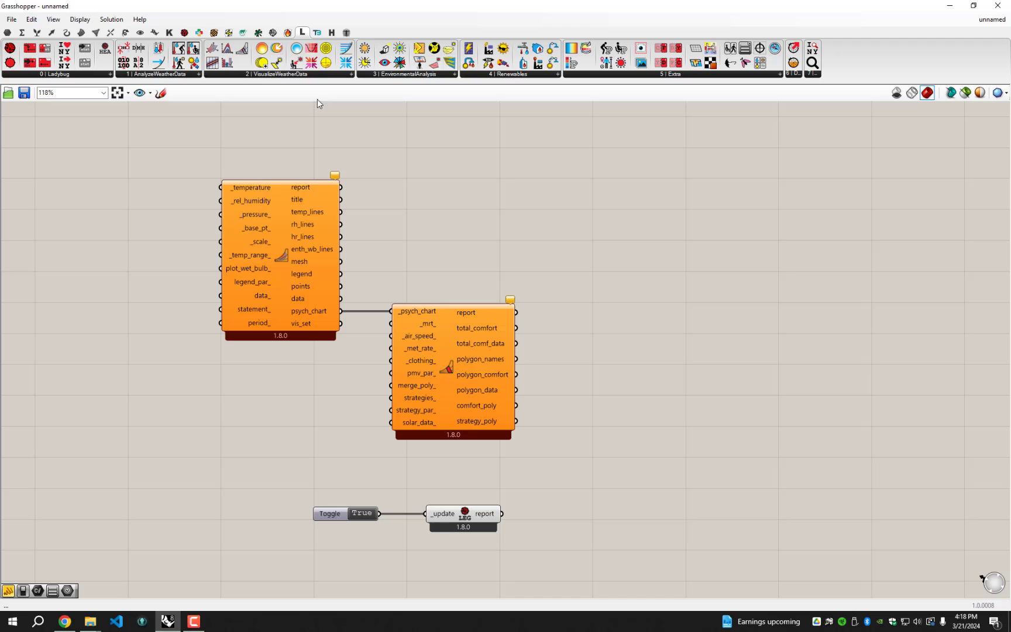
pyautogui.click(199, 32)
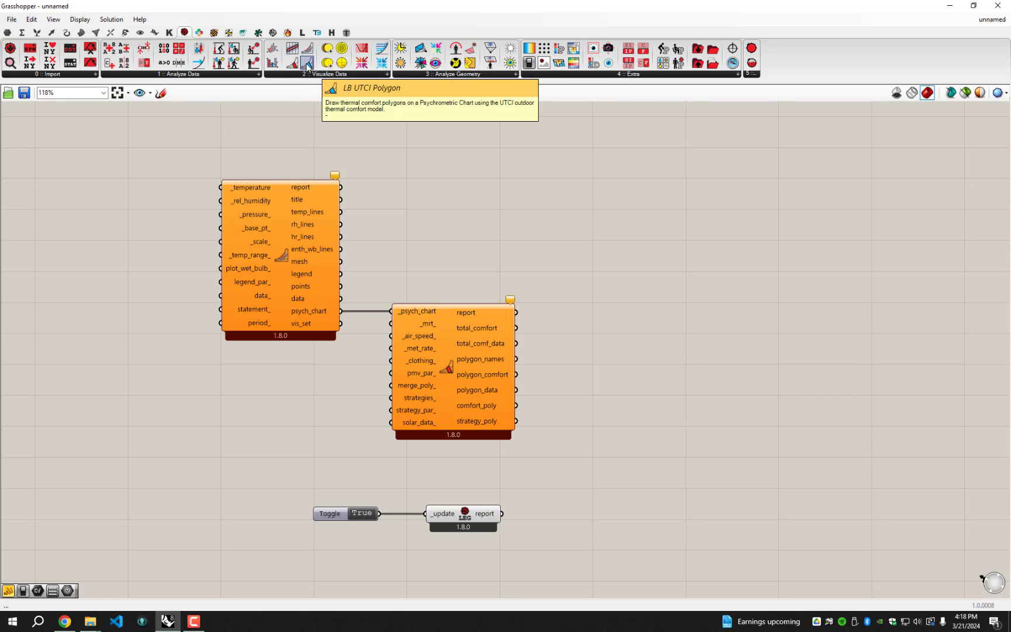
pyautogui.moveTo(307, 67); pyautogui.dragTo(453, 231)
pyautogui.moveTo(342, 311); pyautogui.dragTo(441, 222)
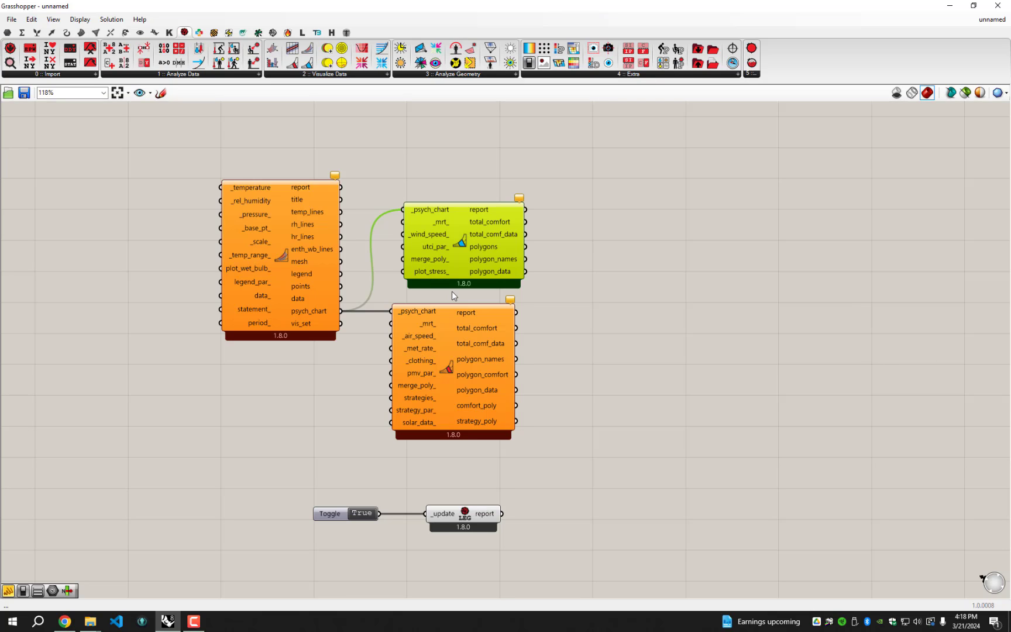
pyautogui.moveTo(556, 450); pyautogui.dragTo(286, 221)
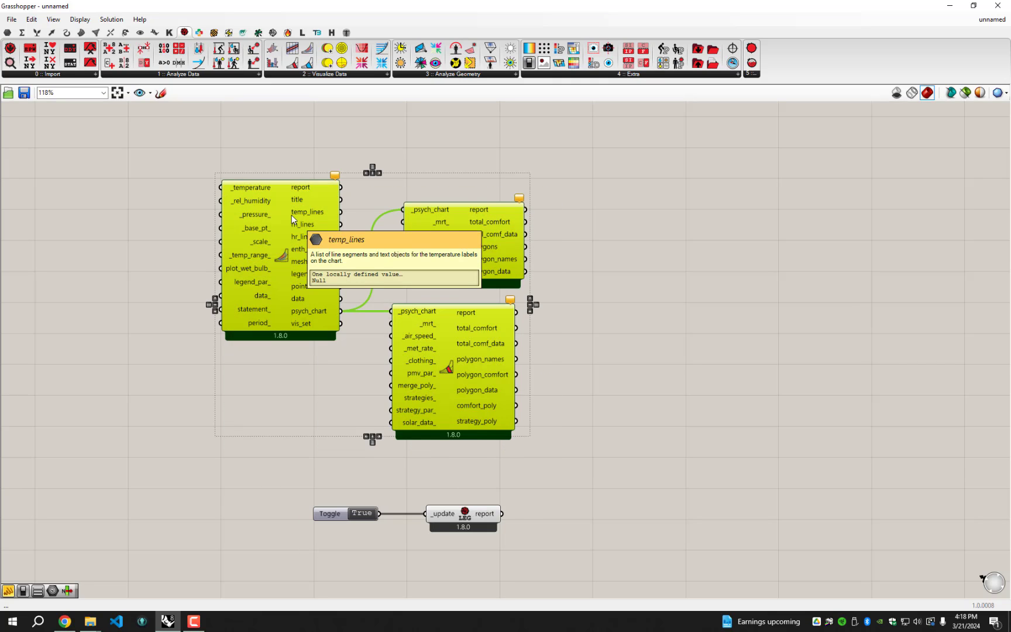
pyautogui.click(810, 499)
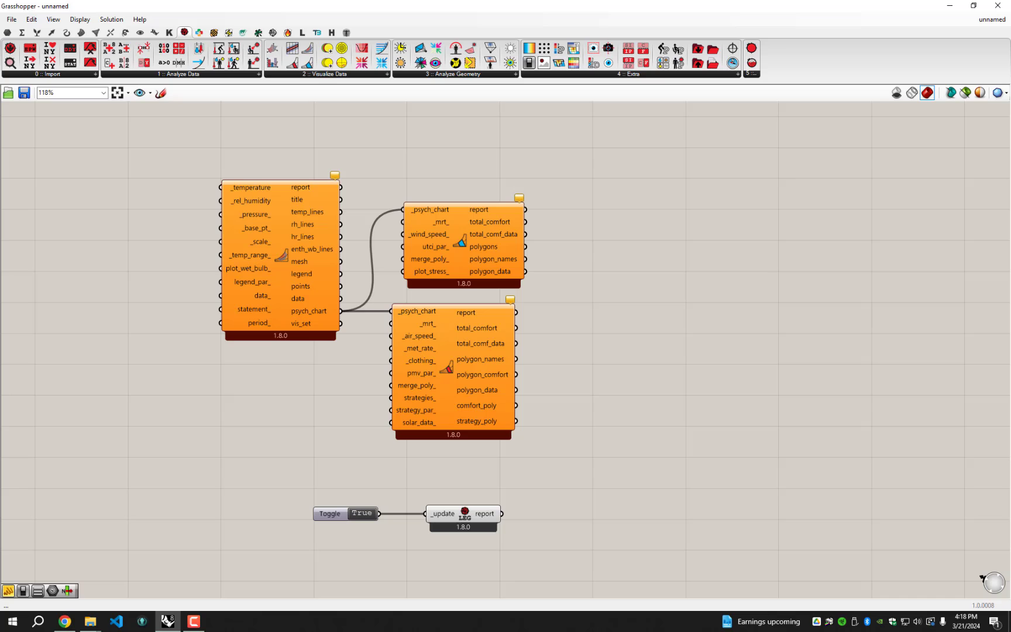
# View the Shade Benefit Analysis image on the Hydra example page, then return to Grasshopper
pyautogui.click(64, 621)
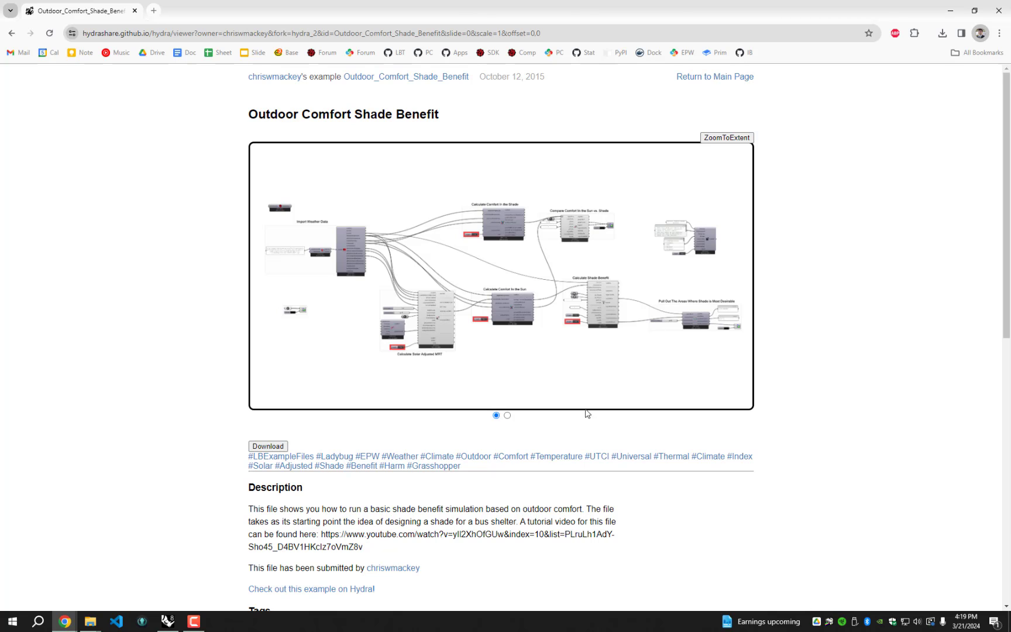
pyautogui.click(507, 415)
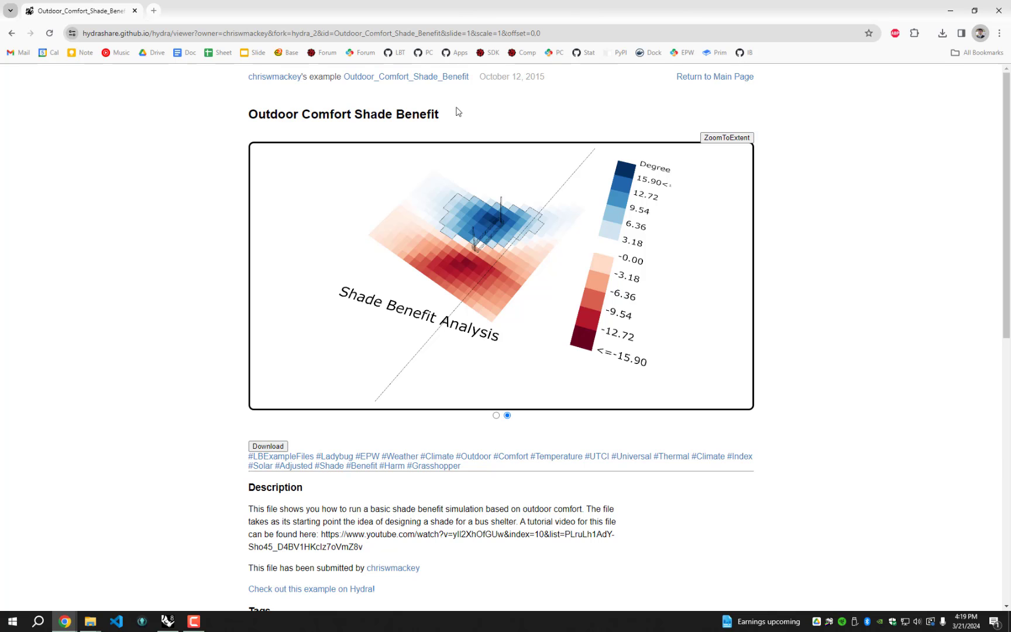
pyautogui.doubleClick(50, 14)
pyautogui.hotkey('alt', 'Tab')
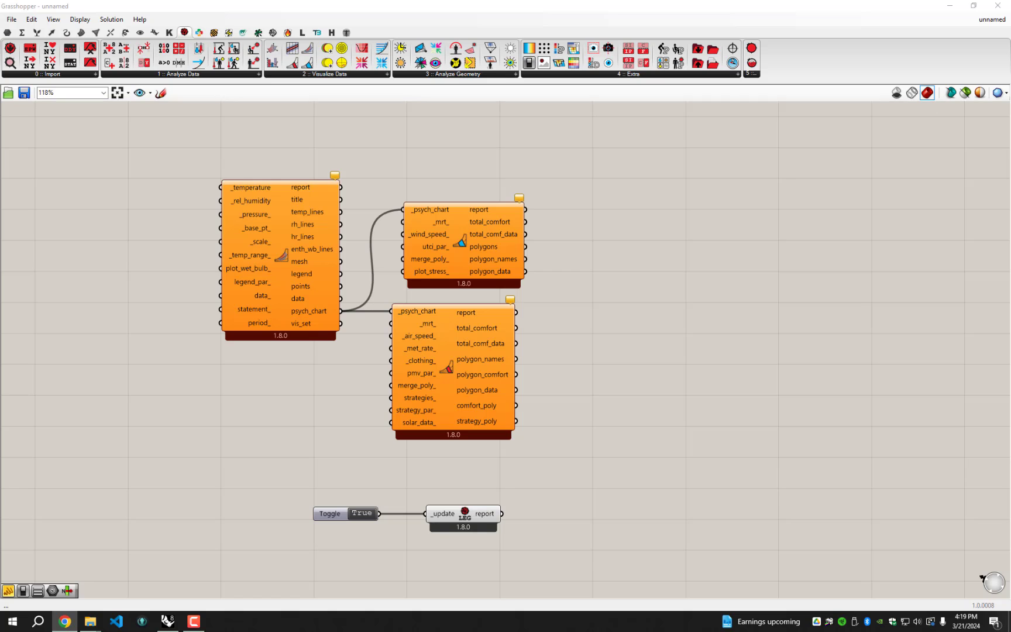
# Open Outdoor_Comfort_Shade_Benefit.gh from the Downloads folder by dropping it onto the Grasshopper canvas
pyautogui.click(90, 620)
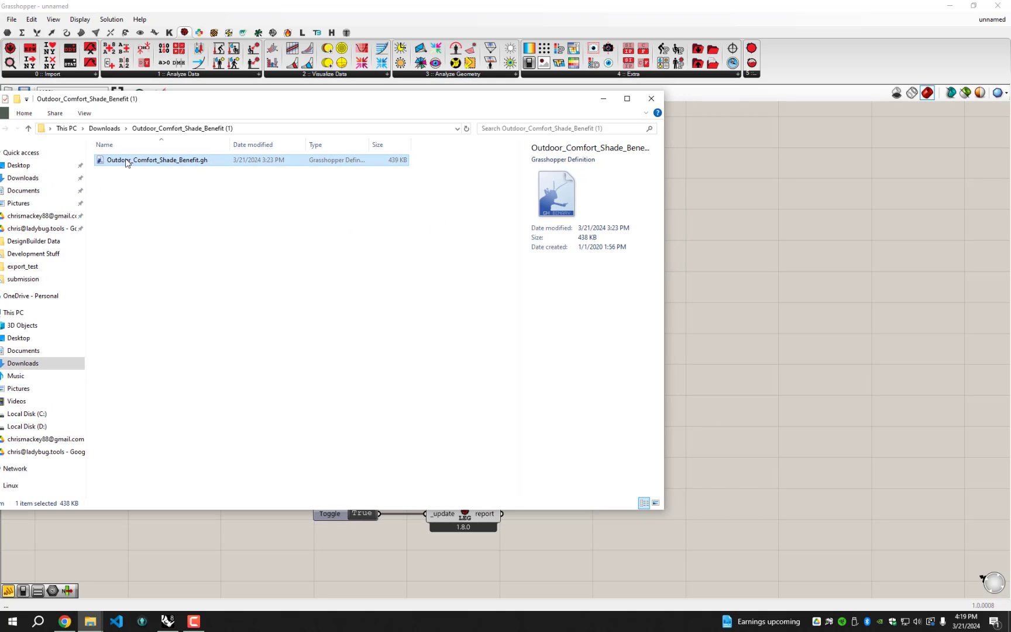
pyautogui.moveTo(126, 160); pyautogui.dragTo(739, 303)
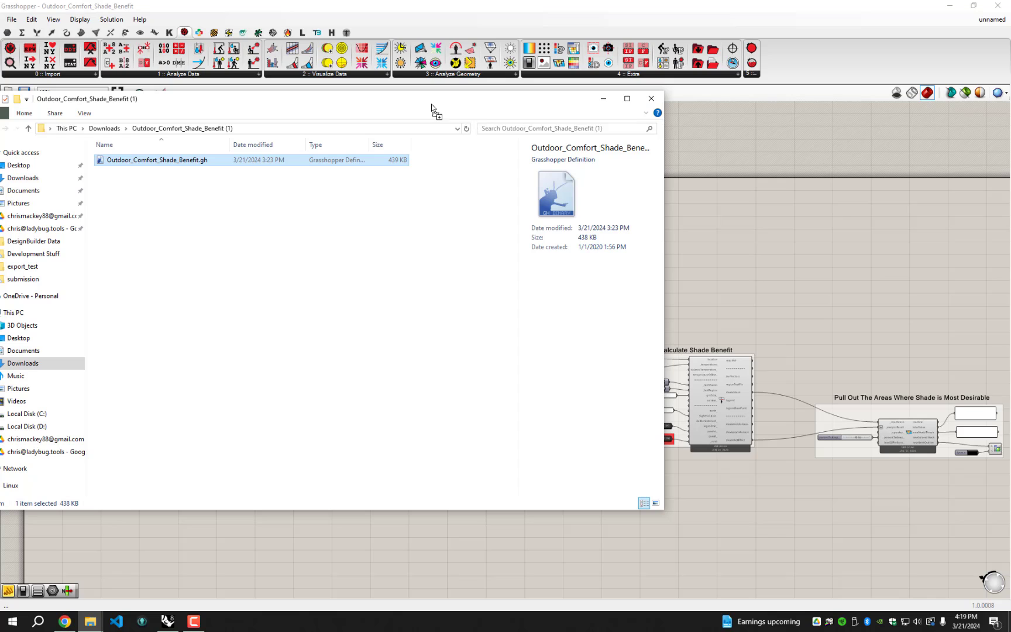
pyautogui.click(604, 99)
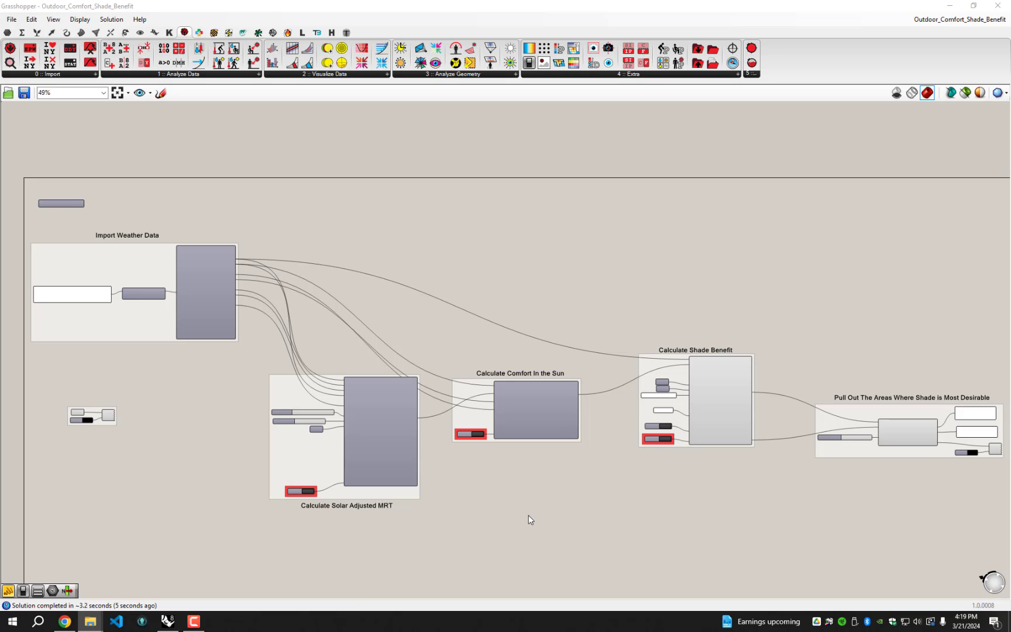
# Zoom out to about 44% so all five groups, Import Weather Data through shade desirability, show
pyautogui.scroll(4, 411, 510)
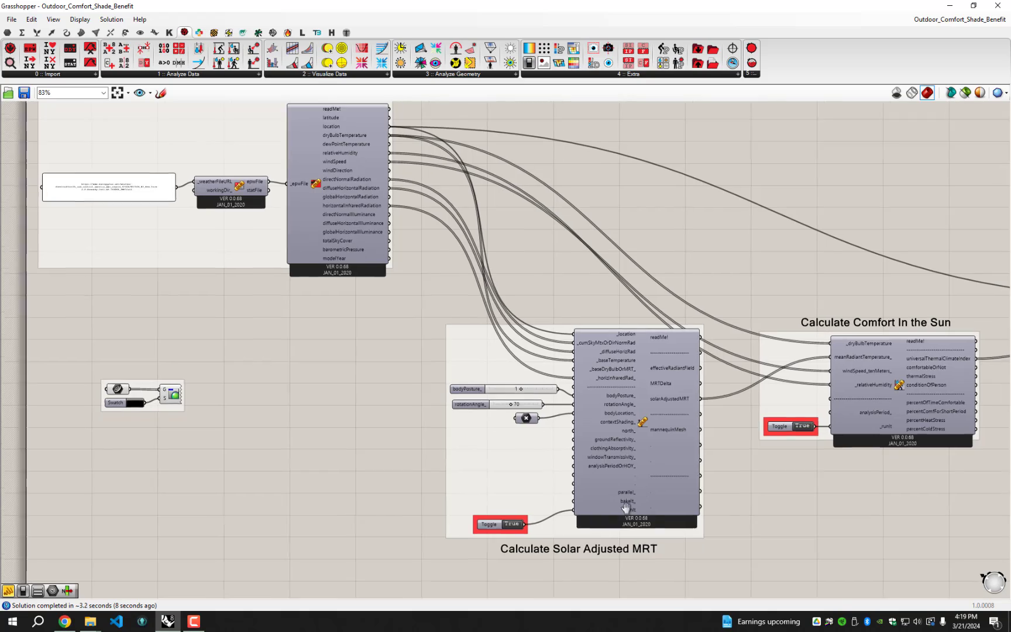
pyautogui.moveTo(626, 506); pyautogui.dragTo(334, 390, button='right')
pyautogui.scroll(1, 277, 273)
pyautogui.scroll(1, 209, 279)
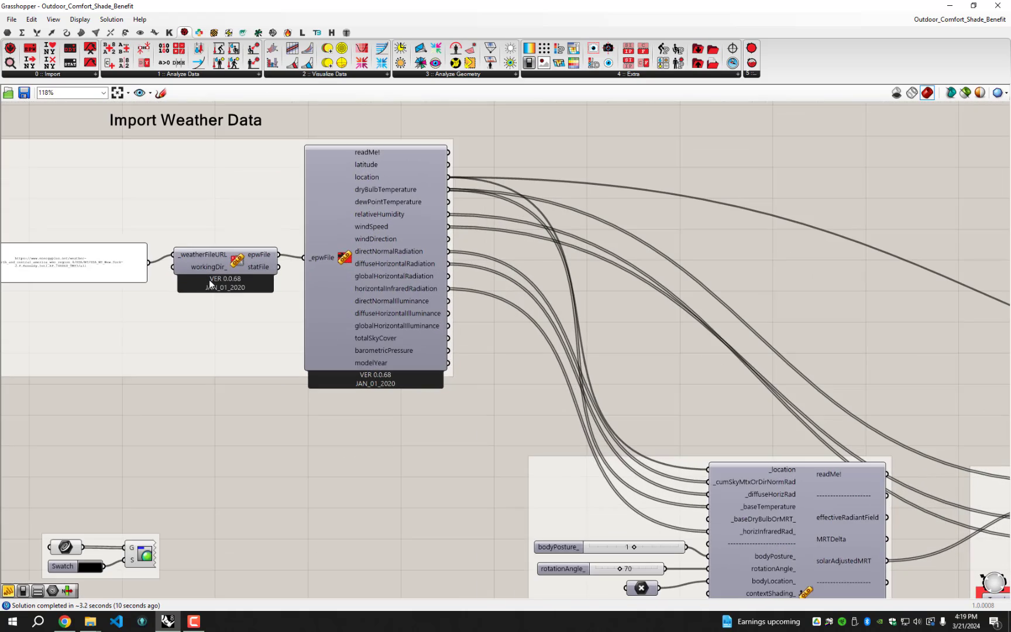
pyautogui.scroll(-4, 256, 273)
pyautogui.scroll(3, 762, 384)
pyautogui.moveTo(762, 384); pyautogui.dragTo(696, 361, button='right')
pyautogui.scroll(-2, 695, 362)
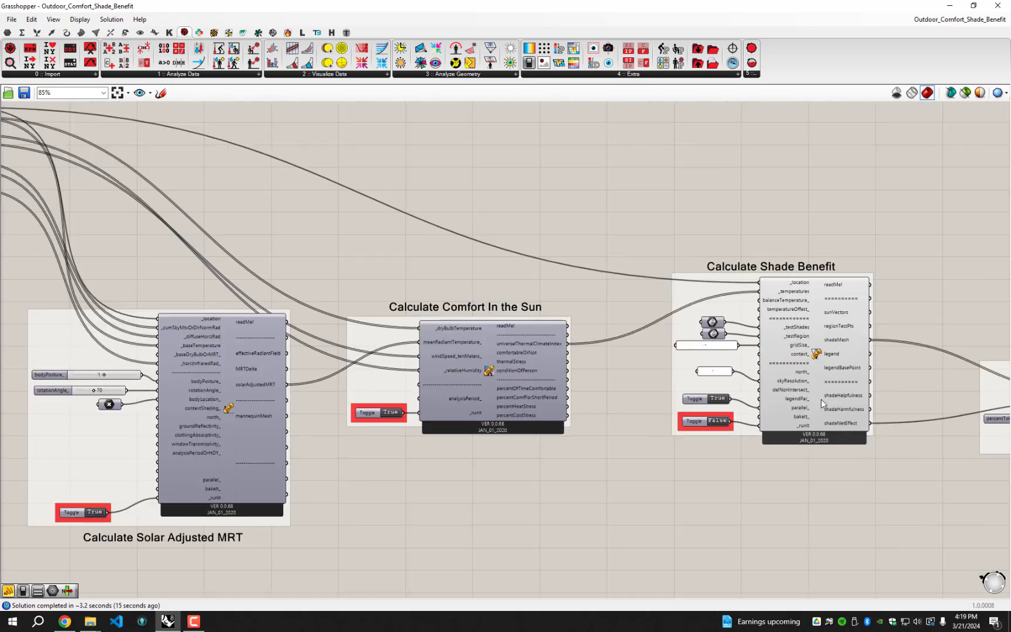
pyautogui.scroll(-1, 630, 368)
pyautogui.scroll(-2, 765, 361)
pyautogui.moveTo(621, 350); pyautogui.dragTo(547, 341, button='right')
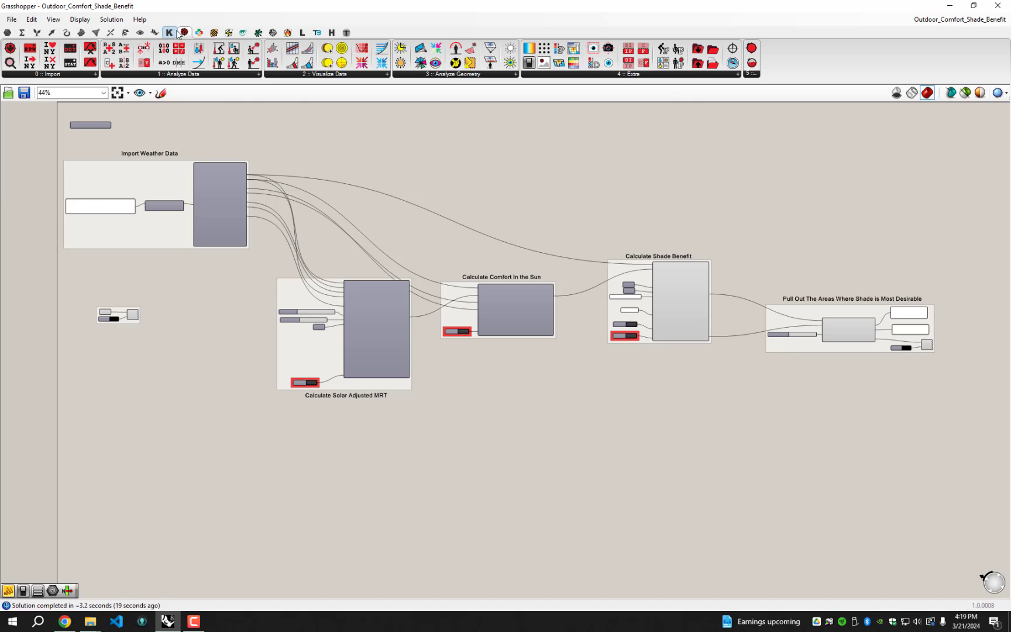
# Add an LB Legacy Updater from Ladybug panel 5 to the canvas
pyautogui.click(750, 73)
pyautogui.click(777, 139)
pyautogui.click(695, 174)
pyautogui.scroll(3, 695, 174)
pyautogui.scroll(1, 684, 160)
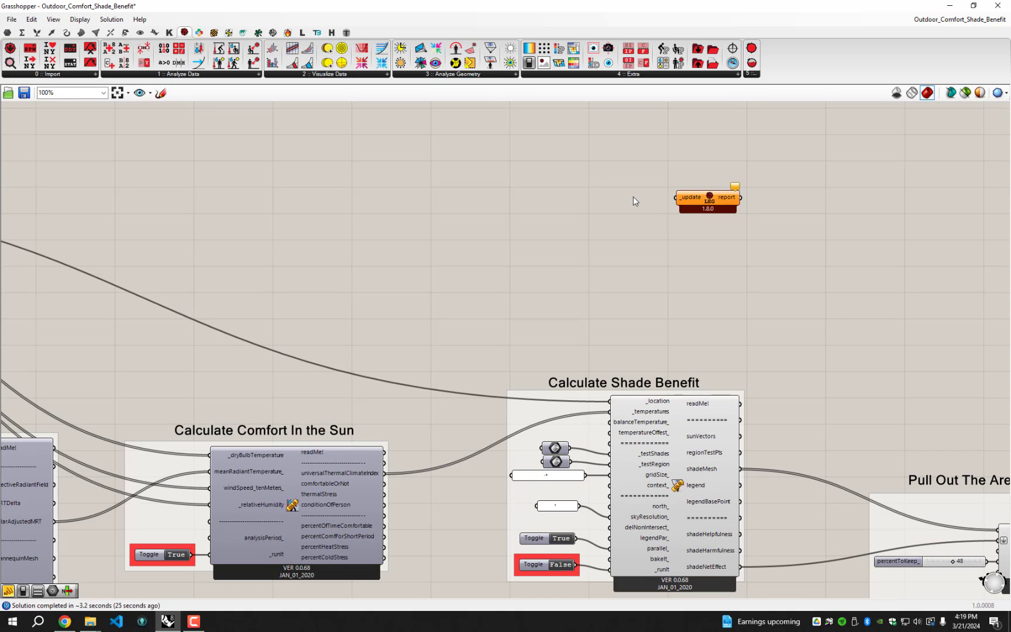
# Wire a Boolean Toggle to the updater's _update input and set it to True
pyautogui.doubleClick(633, 197)
pyautogui.write('bool')
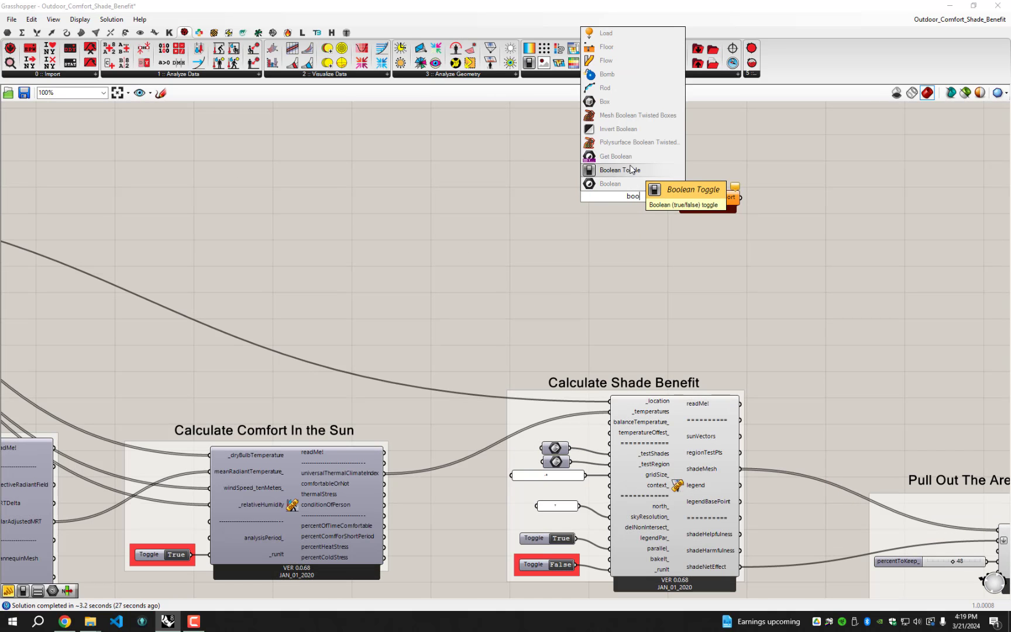
pyautogui.click(632, 170)
pyautogui.moveTo(654, 196); pyautogui.dragTo(677, 198)
pyautogui.doubleClick(644, 195)
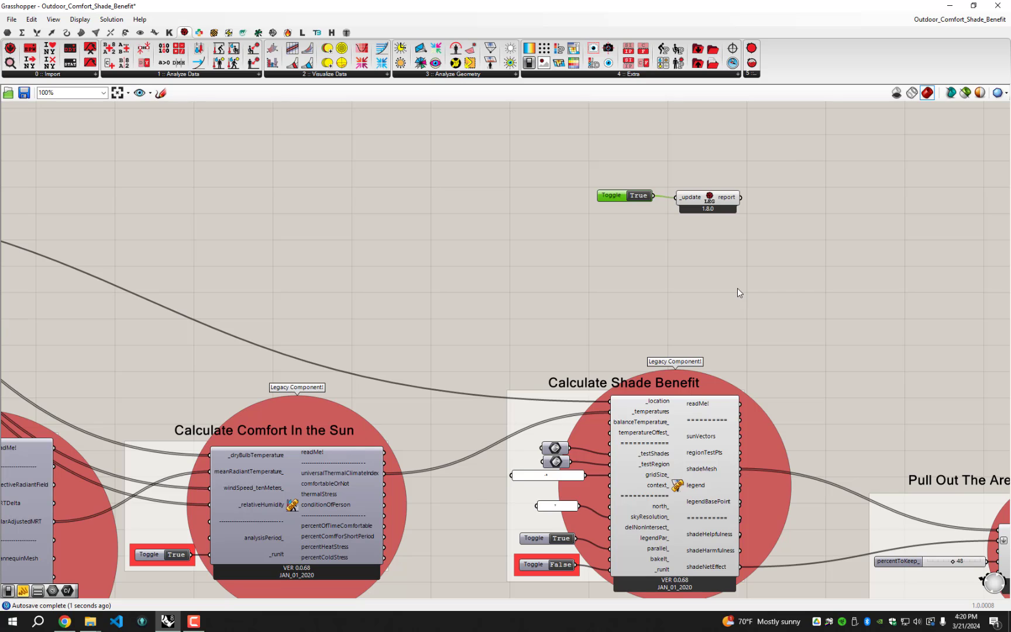
# Delete the legacy updater together with its toggle
pyautogui.scroll(-2, 737, 288)
pyautogui.moveTo(737, 287); pyautogui.dragTo(616, 207)
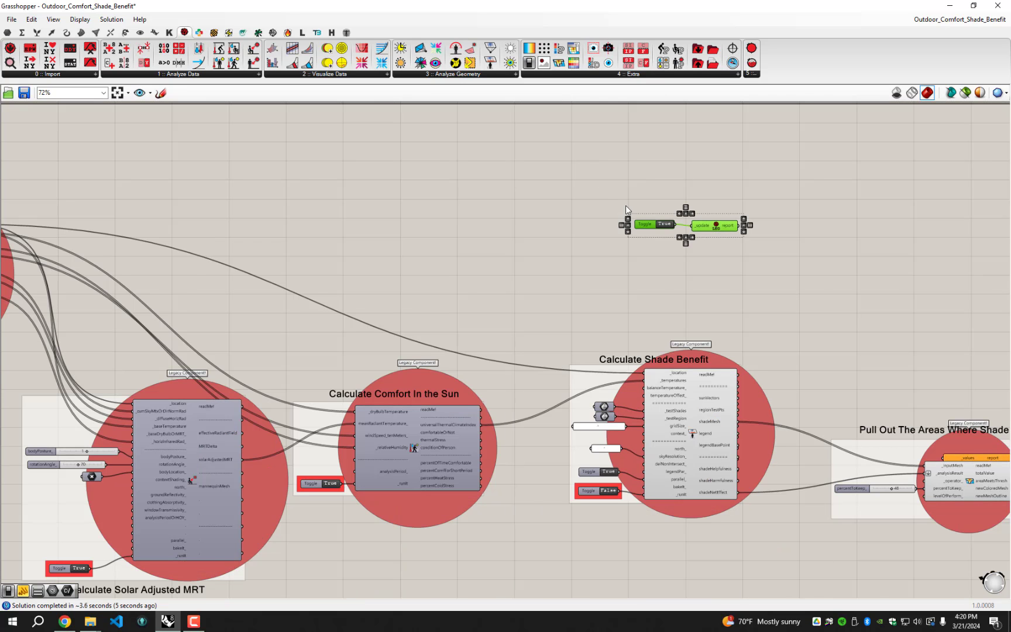
pyautogui.scroll(-2, 625, 206)
pyautogui.press('Delete')
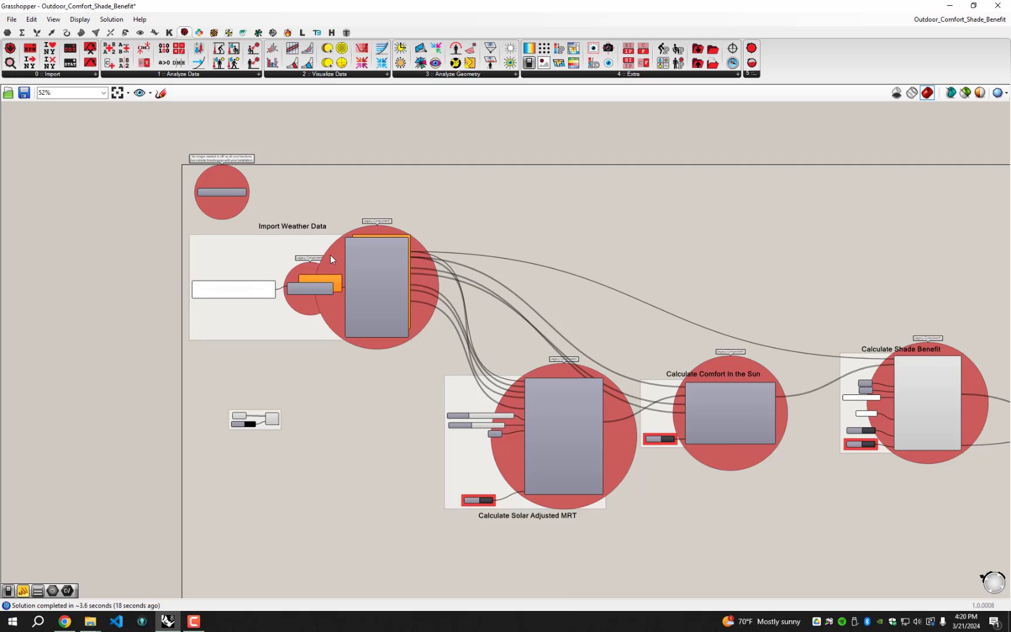
# Delete the obsolete defaultFolder component (VER 0.0.68) and its 'No longer needed' note
pyautogui.scroll(2, 332, 252)
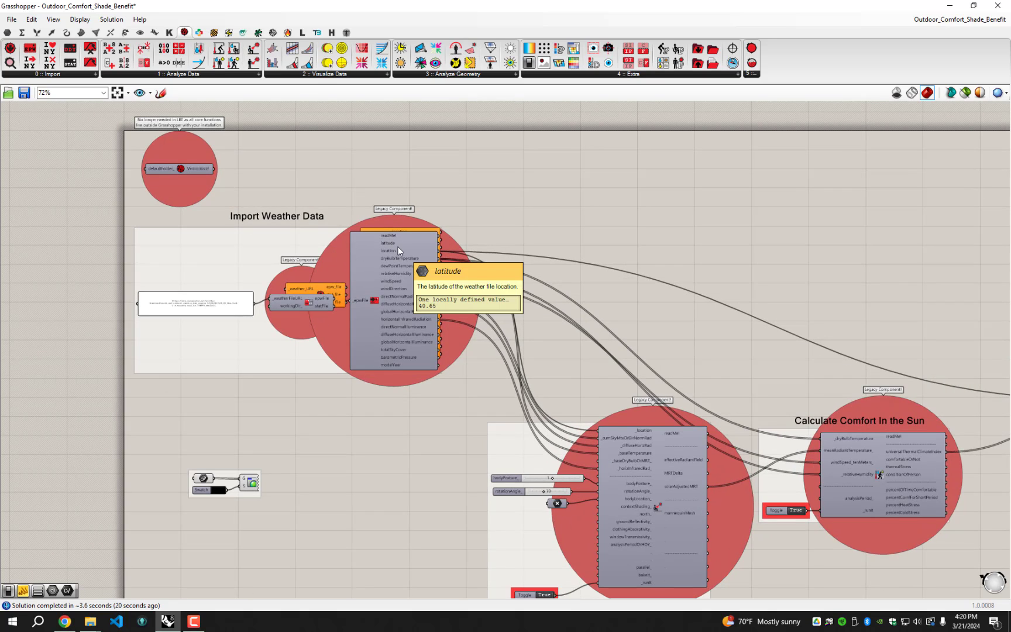
pyautogui.moveTo(454, 234); pyautogui.dragTo(492, 240, button='right')
pyautogui.scroll(2, 442, 231)
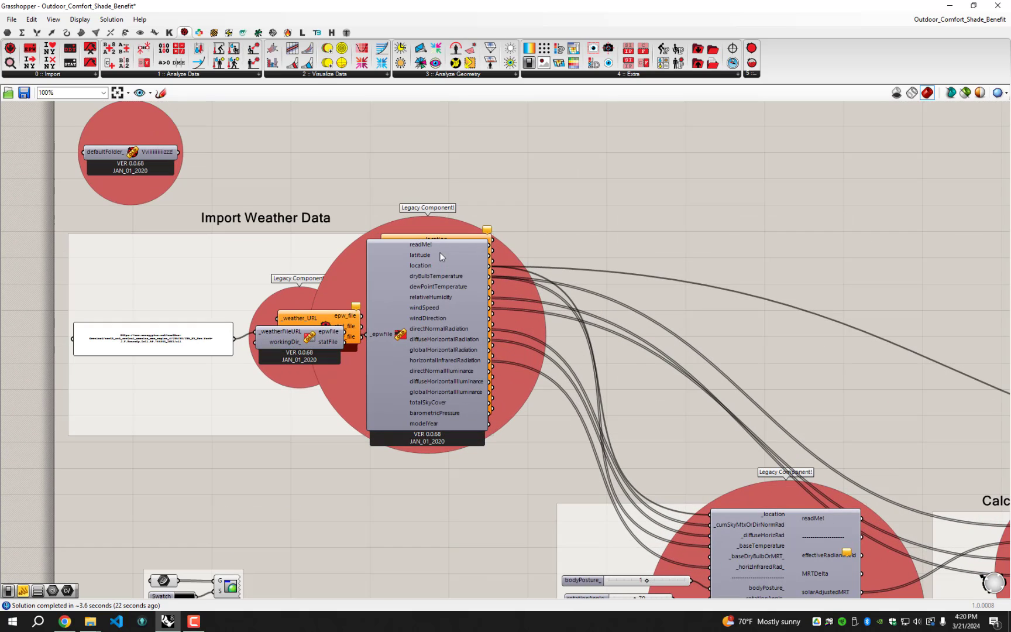
pyautogui.moveTo(413, 261); pyautogui.dragTo(494, 321, button='right')
pyautogui.scroll(2, 228, 210)
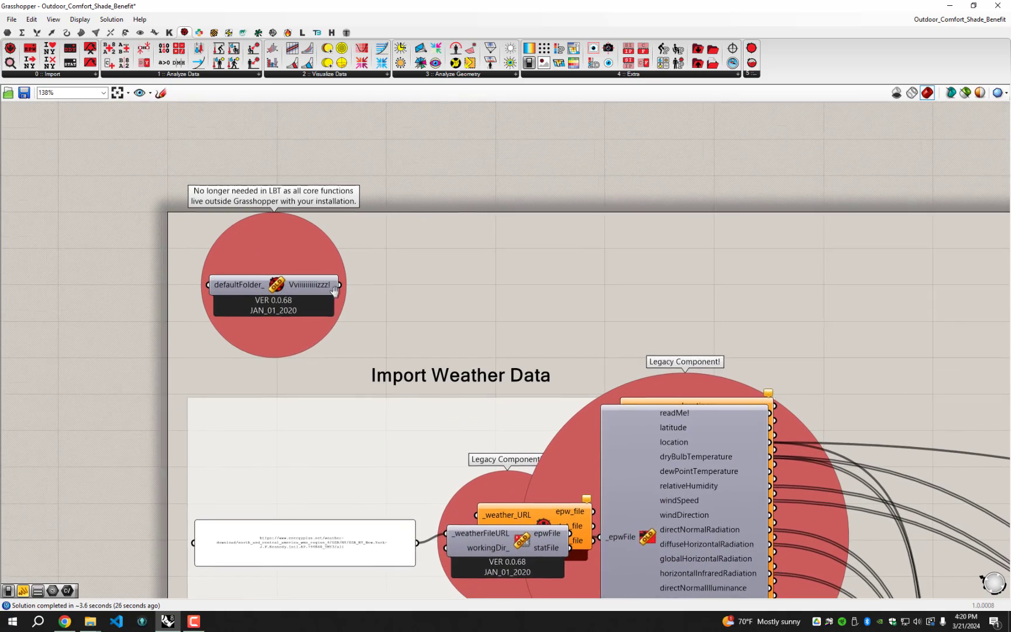
pyautogui.moveTo(383, 322); pyautogui.dragTo(409, 330, button='right')
pyautogui.moveTo(417, 343); pyautogui.dragTo(197, 196)
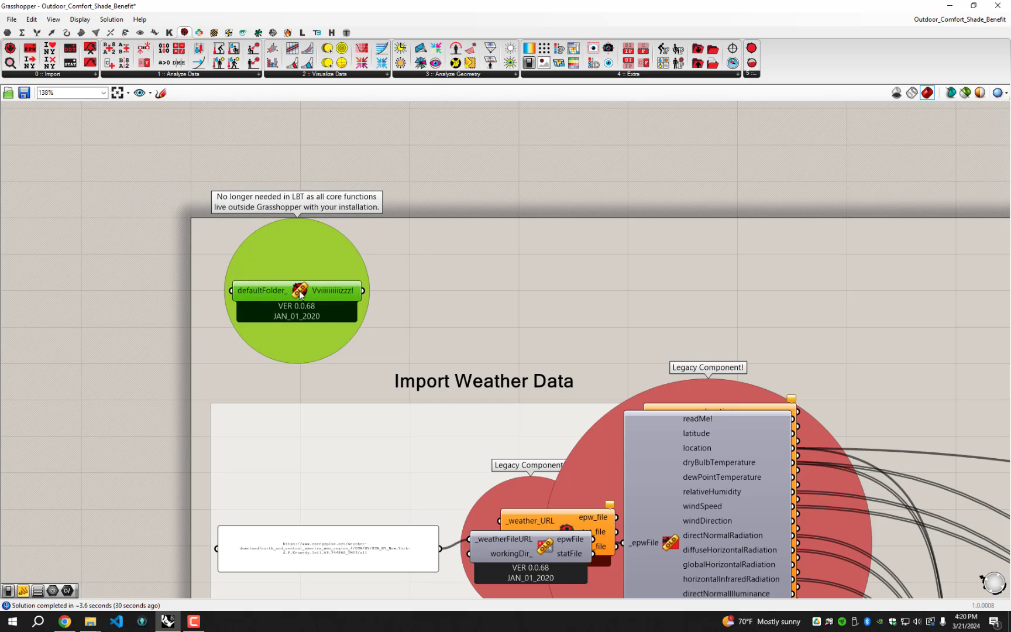
pyautogui.click(352, 236)
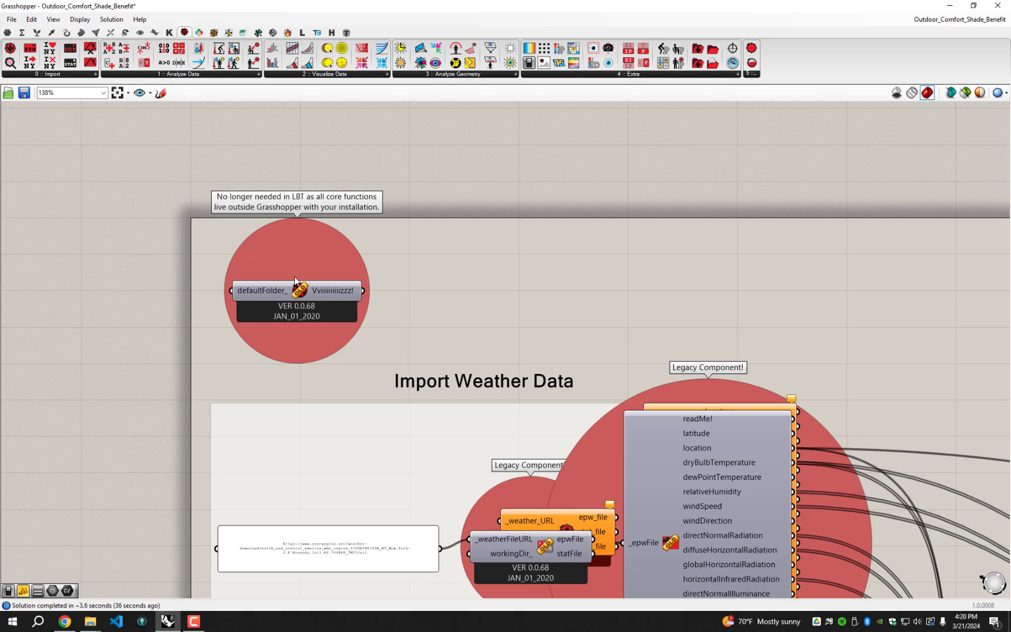
pyautogui.moveTo(293, 290); pyautogui.dragTo(305, 285)
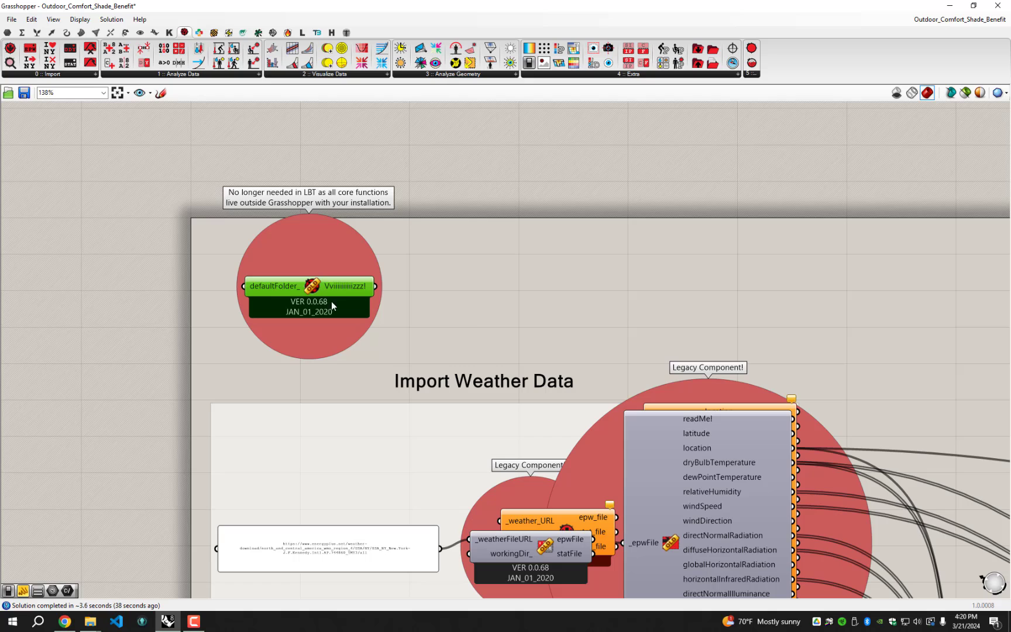
pyautogui.click(424, 330)
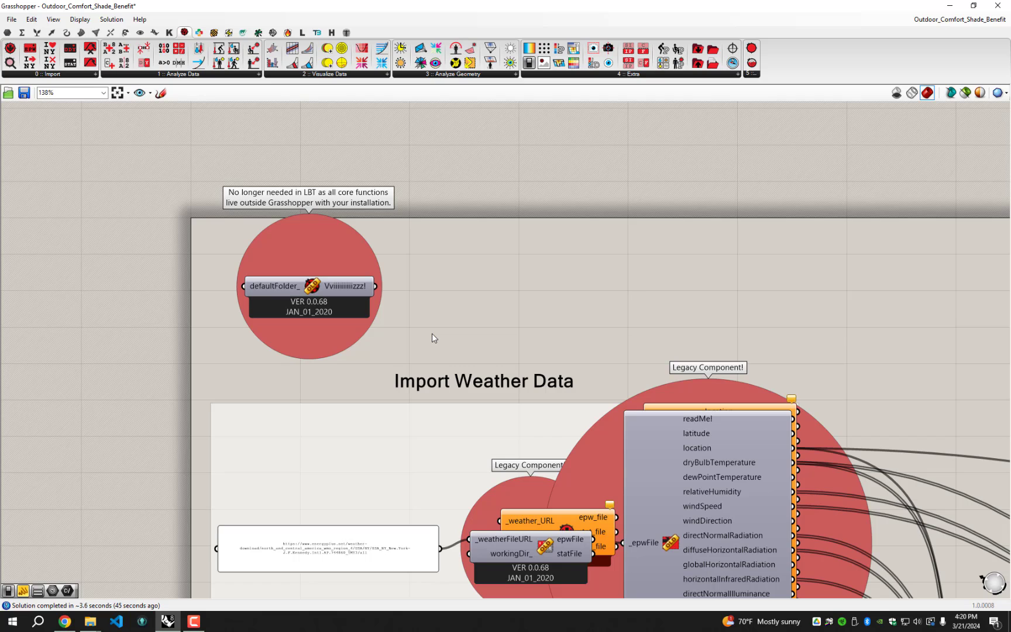
pyautogui.moveTo(420, 330); pyautogui.dragTo(163, 217)
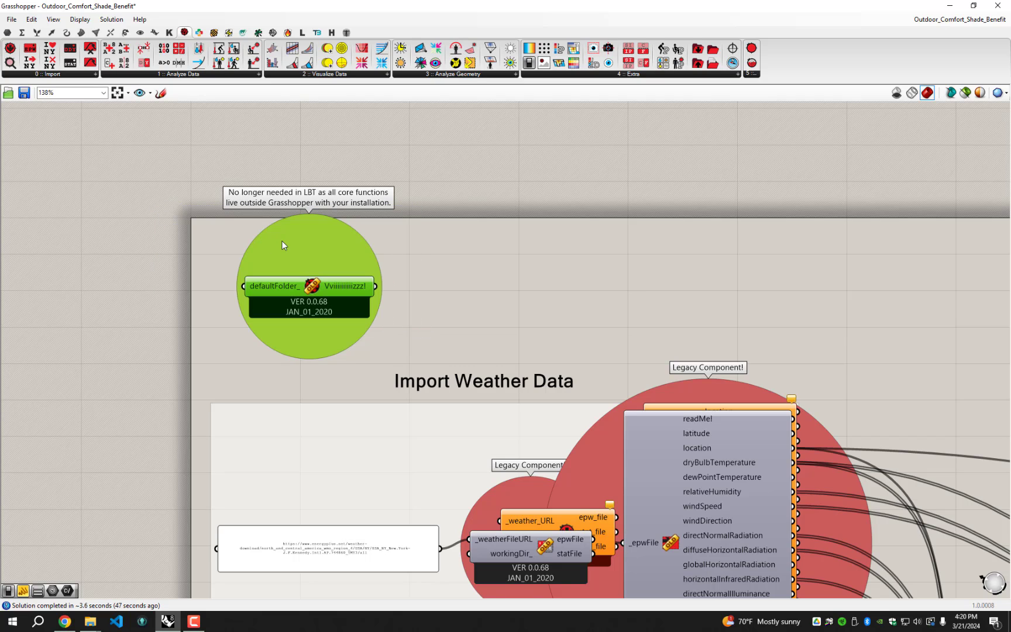
pyautogui.press('Delete')
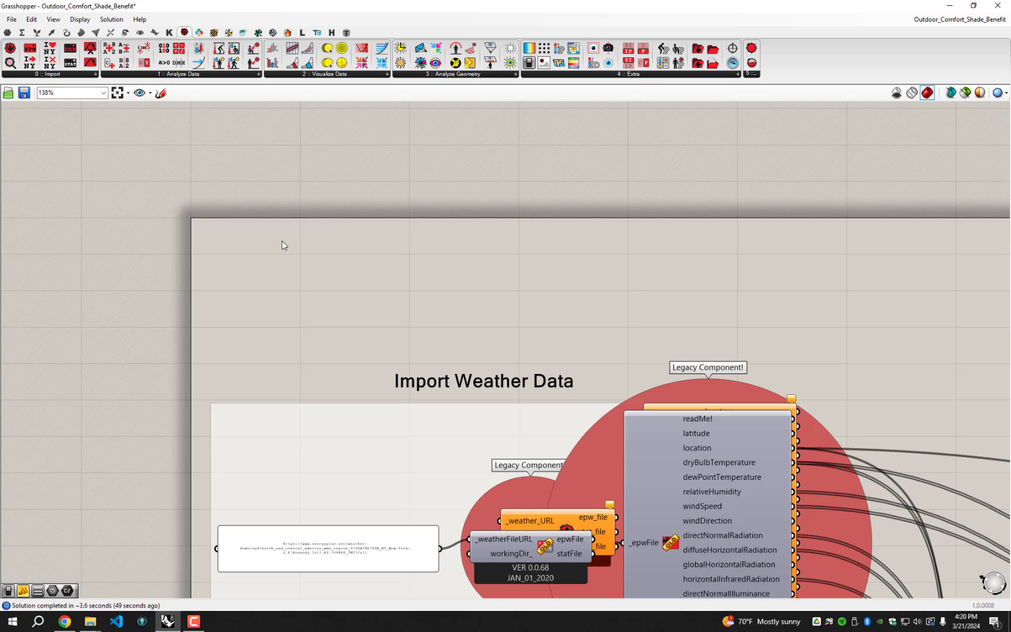
# Pull the 1.8.0 LB Download Weather out from behind the legacy one and wire the URL panel into _weather_URL
pyautogui.moveTo(576, 405); pyautogui.dragTo(572, 189, button='right')
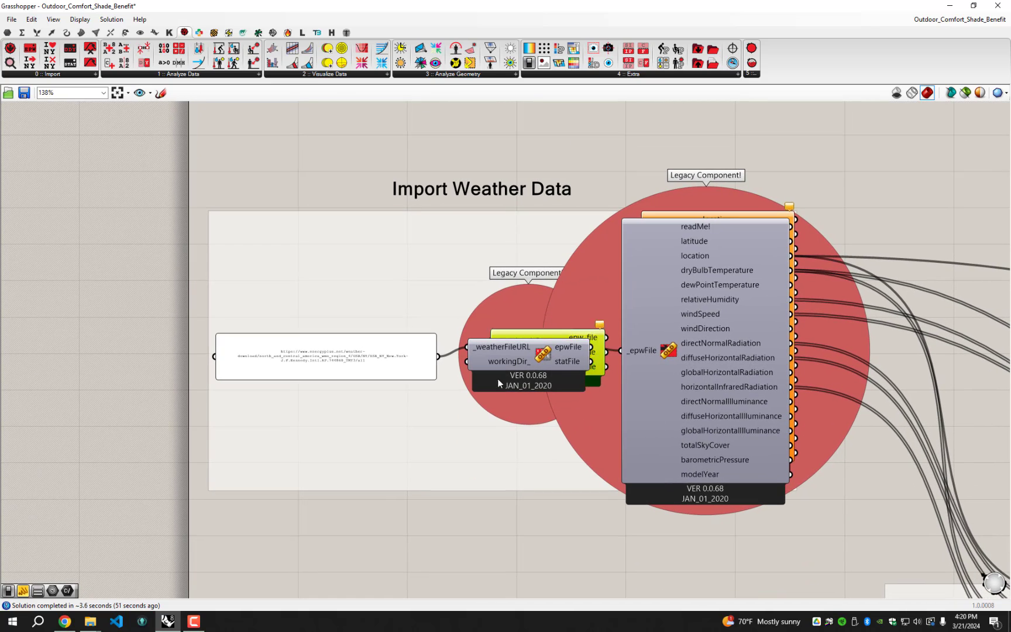
pyautogui.moveTo(497, 378); pyautogui.dragTo(423, 477)
pyautogui.moveTo(514, 354); pyautogui.dragTo(489, 287)
pyautogui.moveTo(370, 353); pyautogui.dragTo(294, 310)
pyautogui.moveTo(444, 291); pyautogui.dragTo(405, 330)
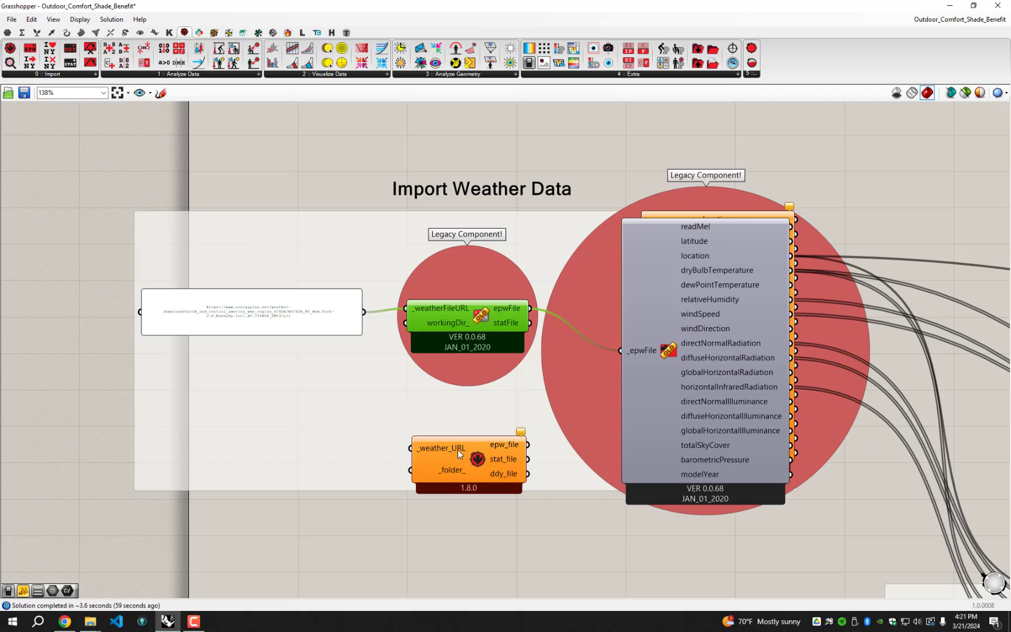
pyautogui.moveTo(458, 449); pyautogui.dragTo(451, 435)
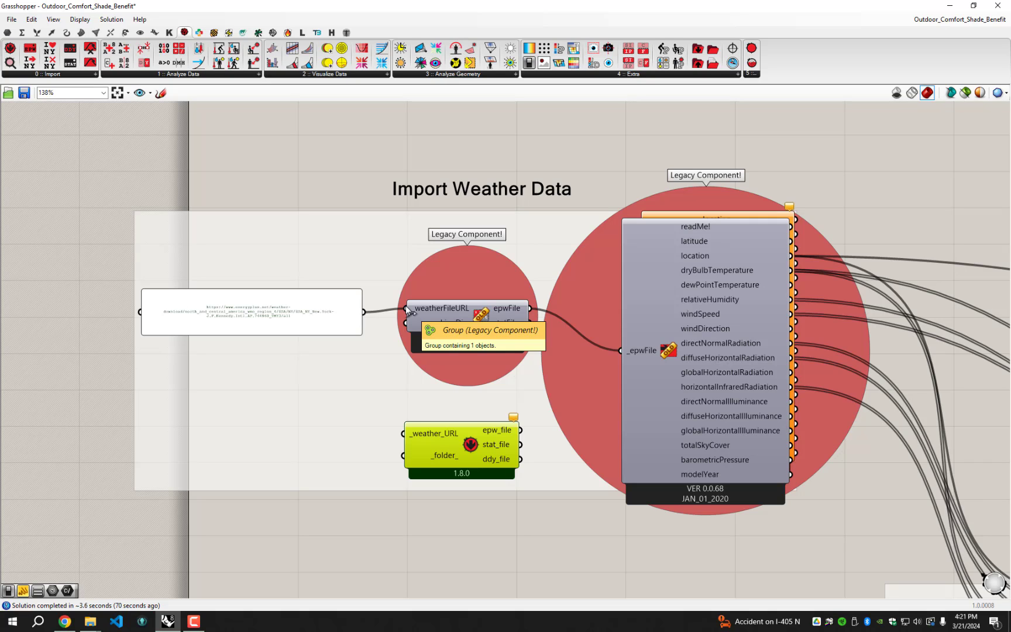
pyautogui.moveTo(405, 305); pyautogui.dragTo(398, 434)
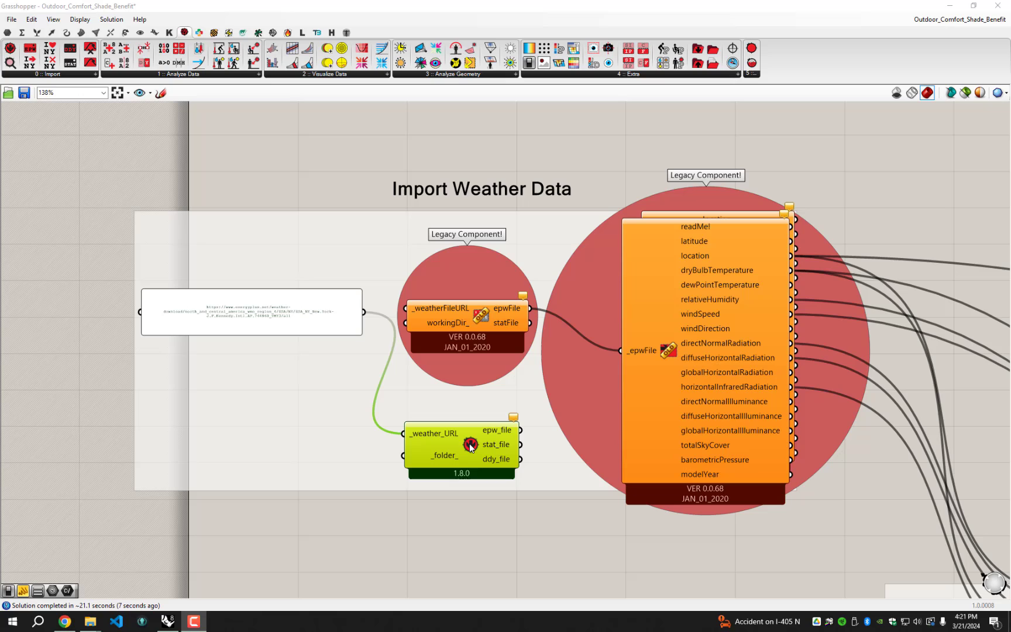
# Copy the updated New York JFK TMY3 zip URL from the warning into a new panel
pyautogui.moveTo(514, 419)
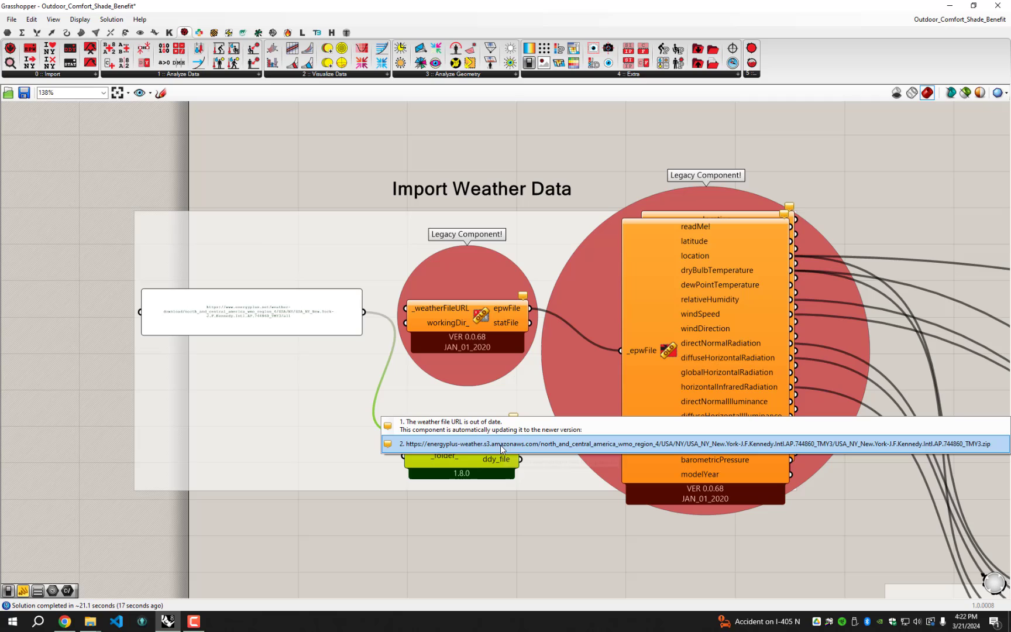
pyautogui.click(757, 444)
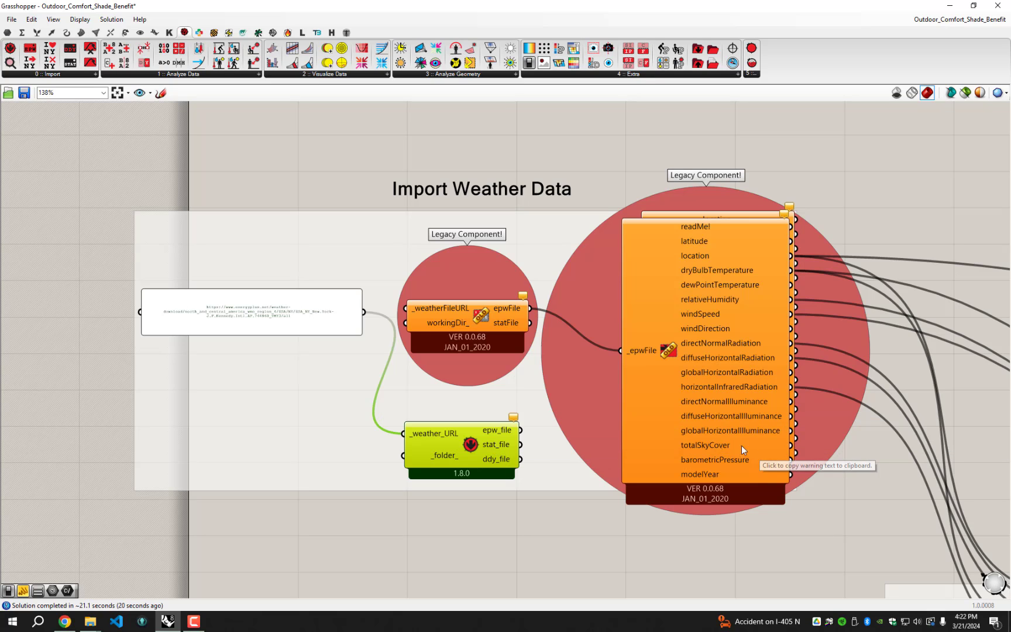
pyautogui.doubleClick(292, 313)
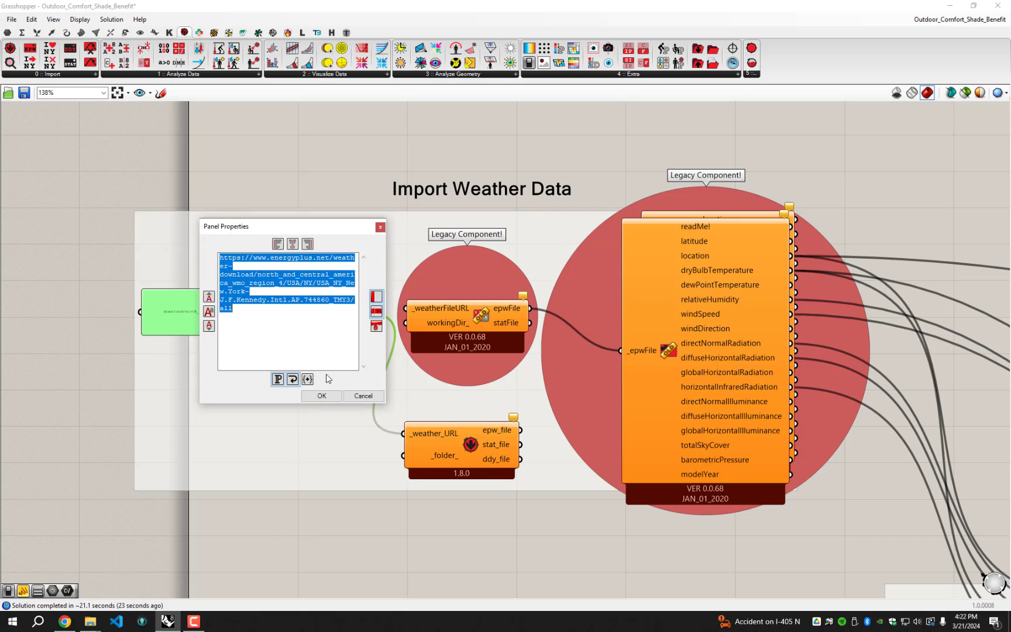
pyautogui.click(359, 397)
pyautogui.doubleClick(226, 534)
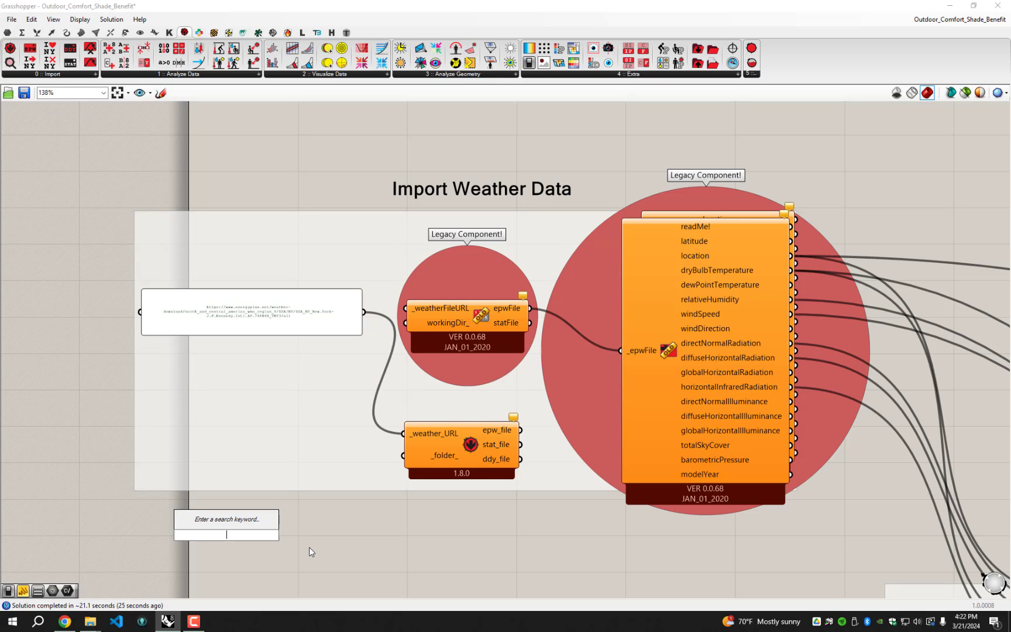
pyautogui.write('"')
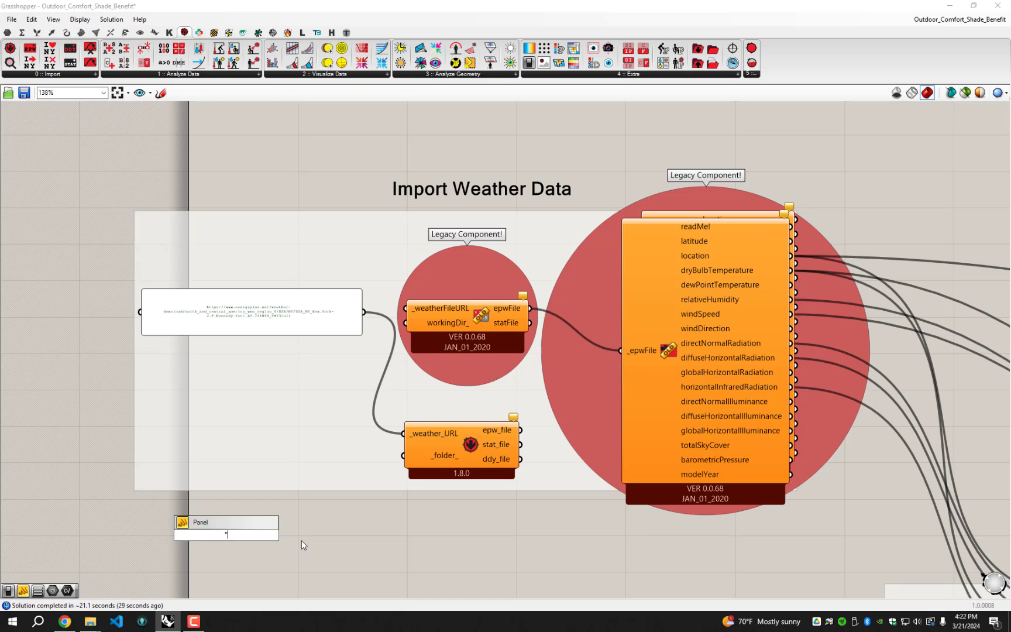
pyautogui.hotkey('ctrl', 'v')
pyautogui.press('Return')
pyautogui.moveTo(285, 535); pyautogui.dragTo(526, 401)
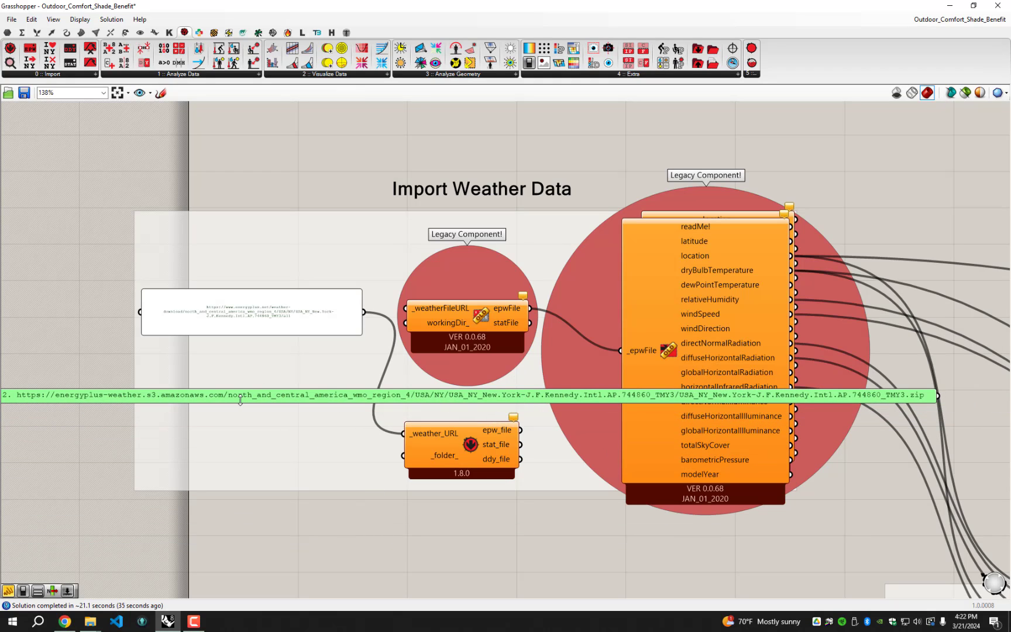
# Remove the leading '2. ' from the new panel's URL and shrink the panel to a compact box
pyautogui.moveTo(3, 395); pyautogui.dragTo(45, 397)
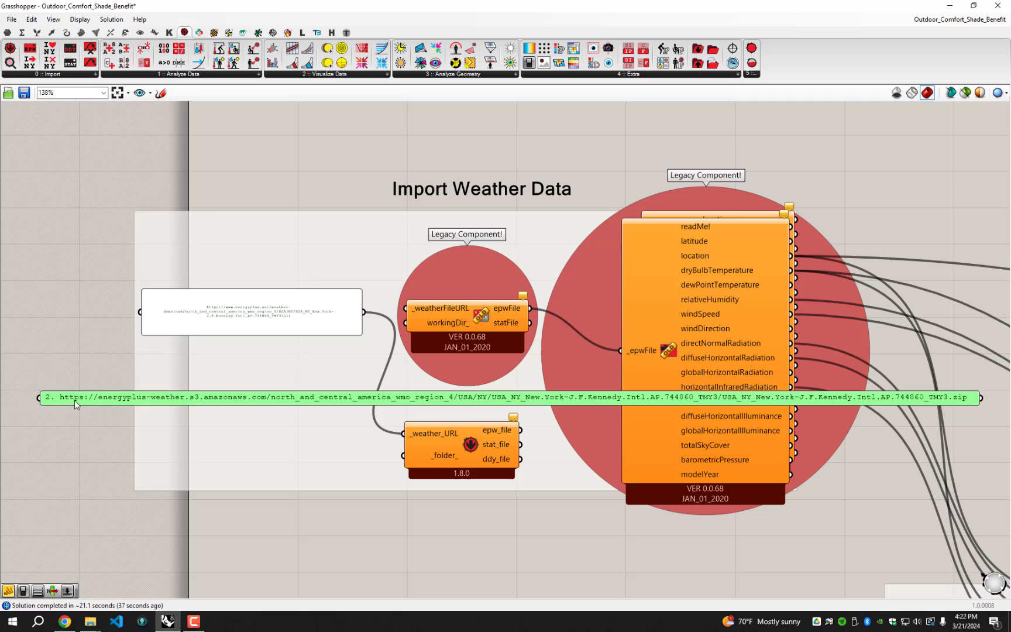
pyautogui.doubleClick(74, 400)
pyautogui.click(38, 344)
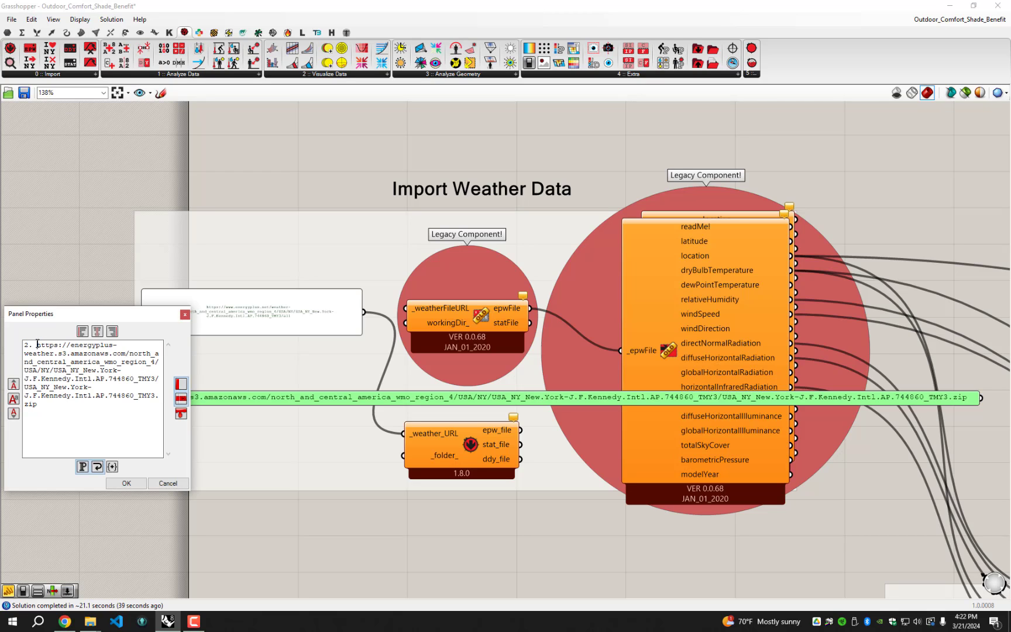
pyautogui.press('BackSpace')
pyautogui.press('BackSpace')
pyautogui.press('BackSpace')
pyautogui.click(112, 483)
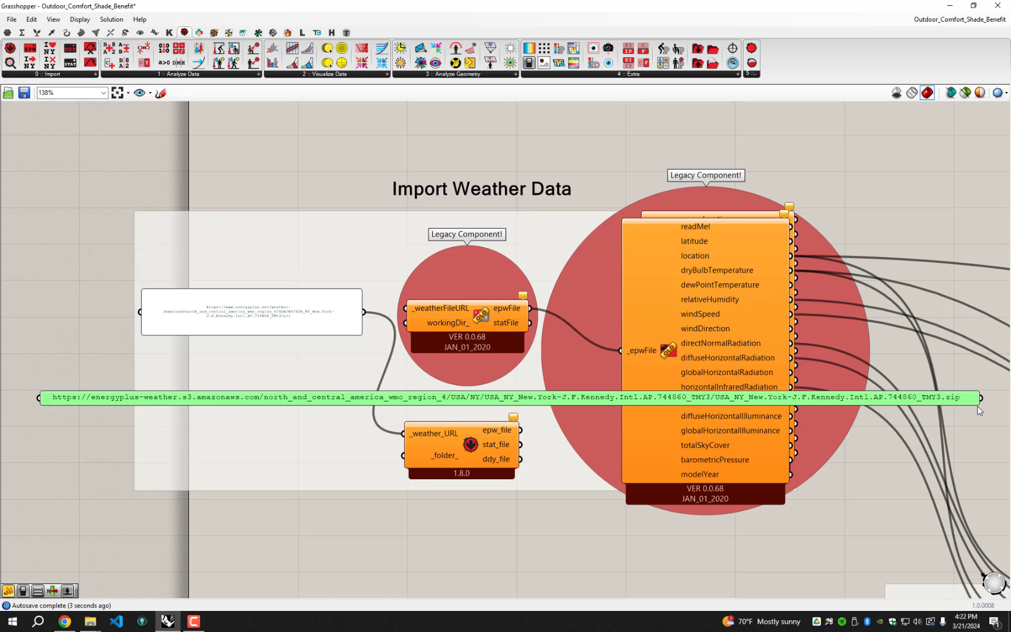
pyautogui.moveTo(971, 410); pyautogui.dragTo(431, 439)
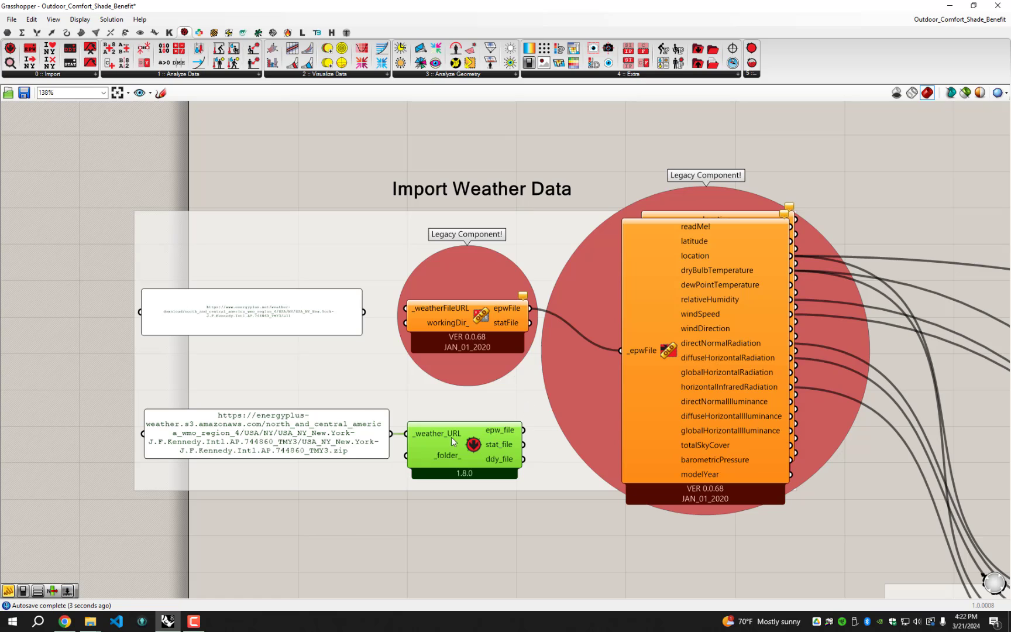
# Delete the old URL panel and the legacy weather download component, moving the new ones up
pyautogui.click(303, 318)
pyautogui.press('Delete')
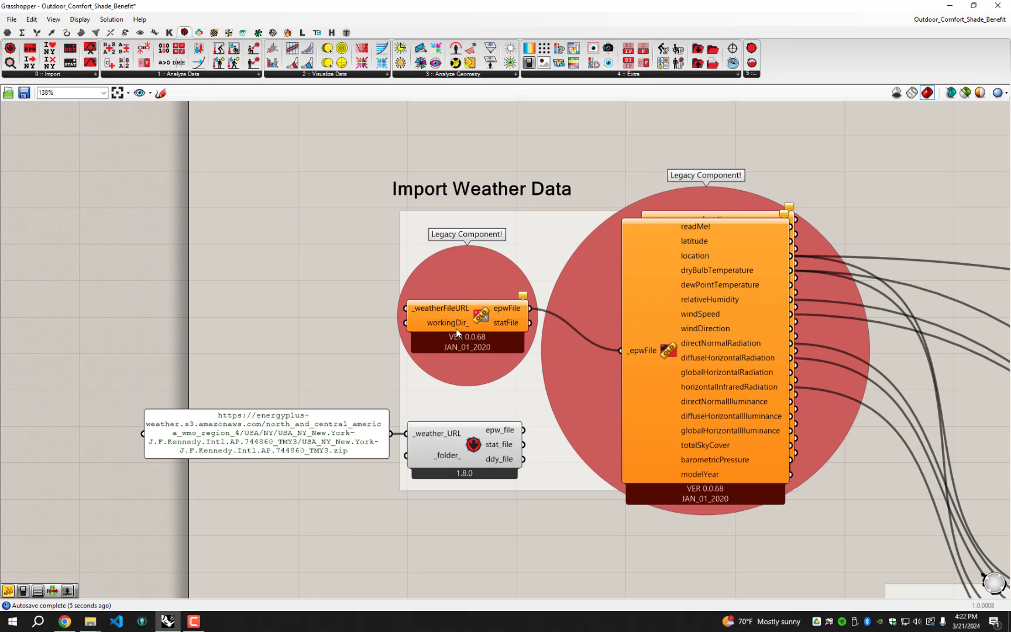
pyautogui.click(465, 311)
pyautogui.press('Delete')
pyautogui.moveTo(474, 505); pyautogui.dragTo(328, 345)
# Place the 1.8.0 LB Import EPW below the legacy importer and feed it Download Weather's epw_file
pyautogui.moveTo(545, 420); pyautogui.dragTo(504, 428, button='right')
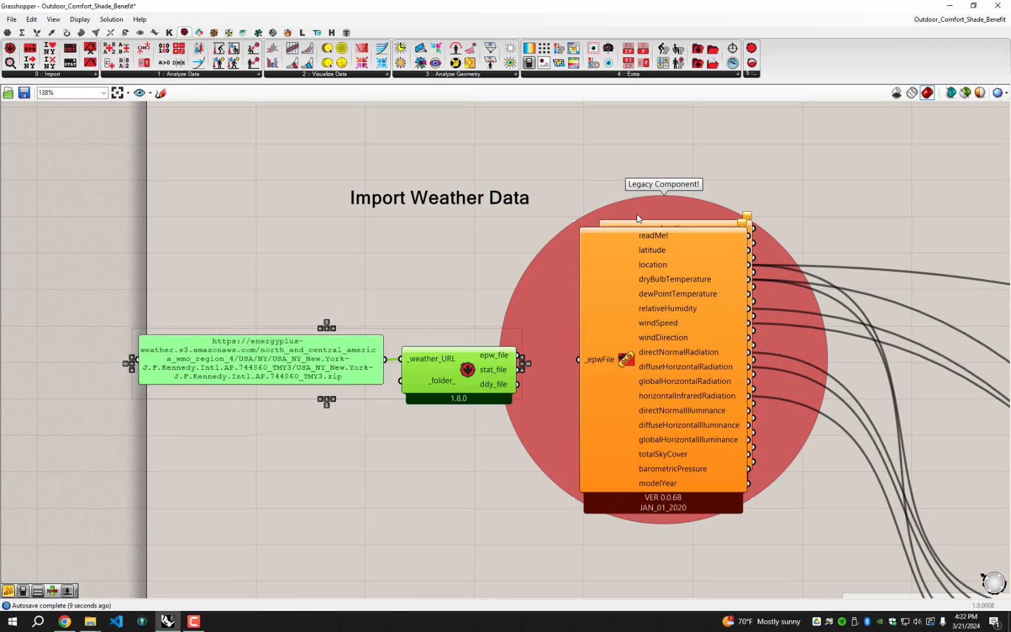
pyautogui.moveTo(636, 221); pyautogui.dragTo(536, 410)
pyautogui.moveTo(496, 394); pyautogui.dragTo(491, 404, button='right')
pyautogui.moveTo(490, 404); pyautogui.dragTo(476, 375)
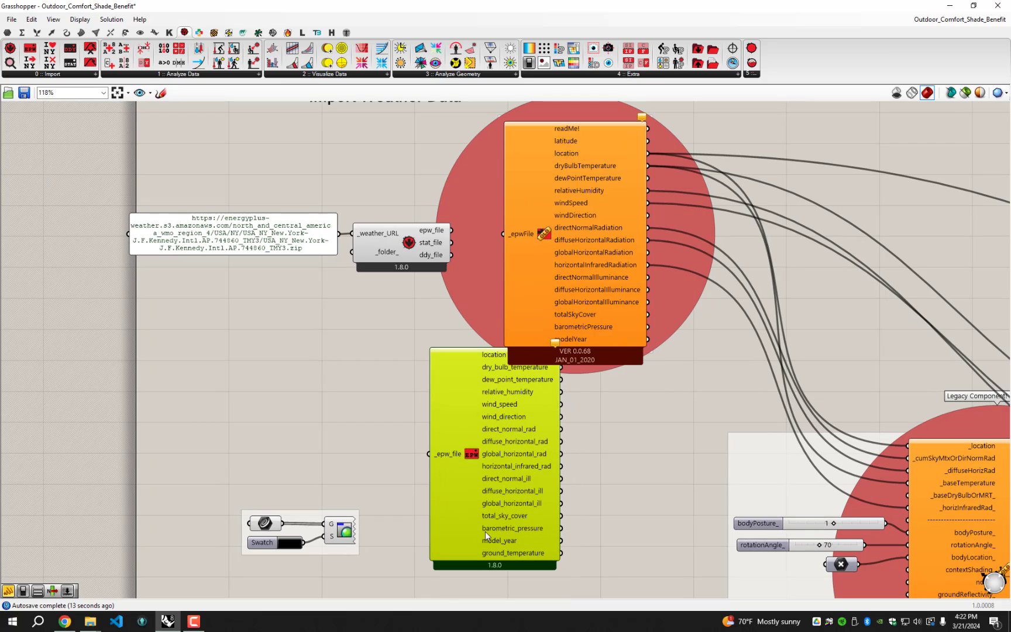
pyautogui.moveTo(605, 295); pyautogui.dragTo(663, 280)
pyautogui.moveTo(453, 288); pyautogui.dragTo(458, 336, button='right')
pyautogui.moveTo(457, 279); pyautogui.dragTo(434, 502)
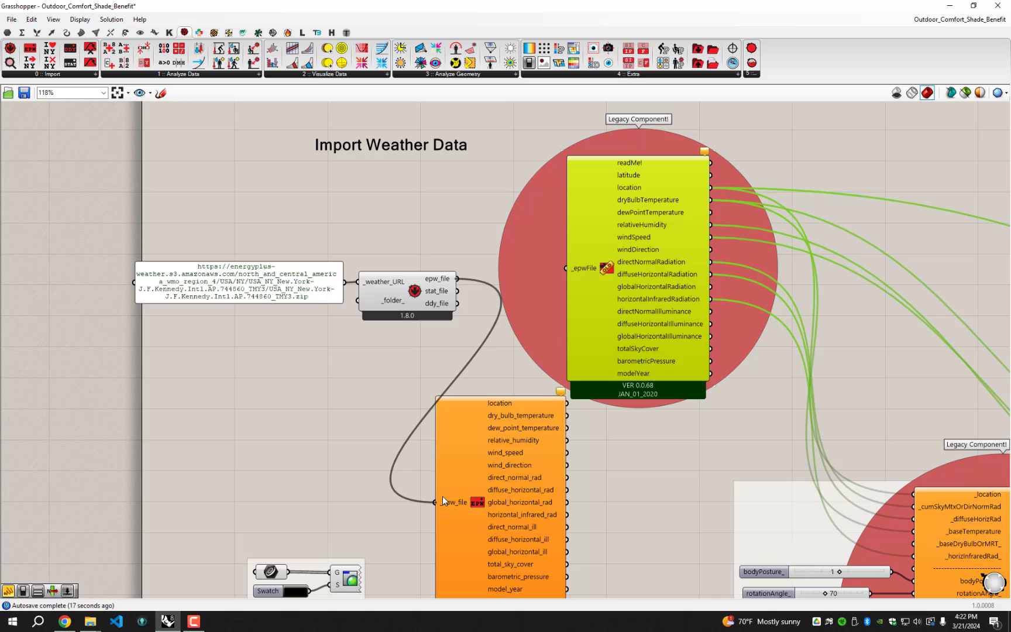
pyautogui.moveTo(545, 440); pyautogui.dragTo(450, 389, button='right')
pyautogui.moveTo(420, 445); pyautogui.dragTo(497, 461)
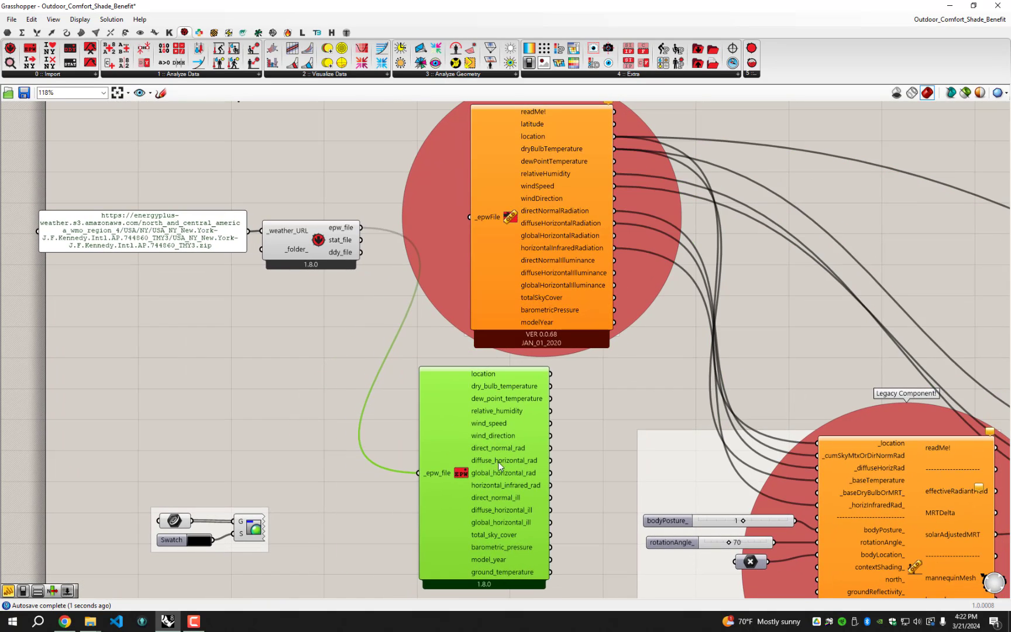
pyautogui.moveTo(497, 461); pyautogui.dragTo(373, 490, button='right')
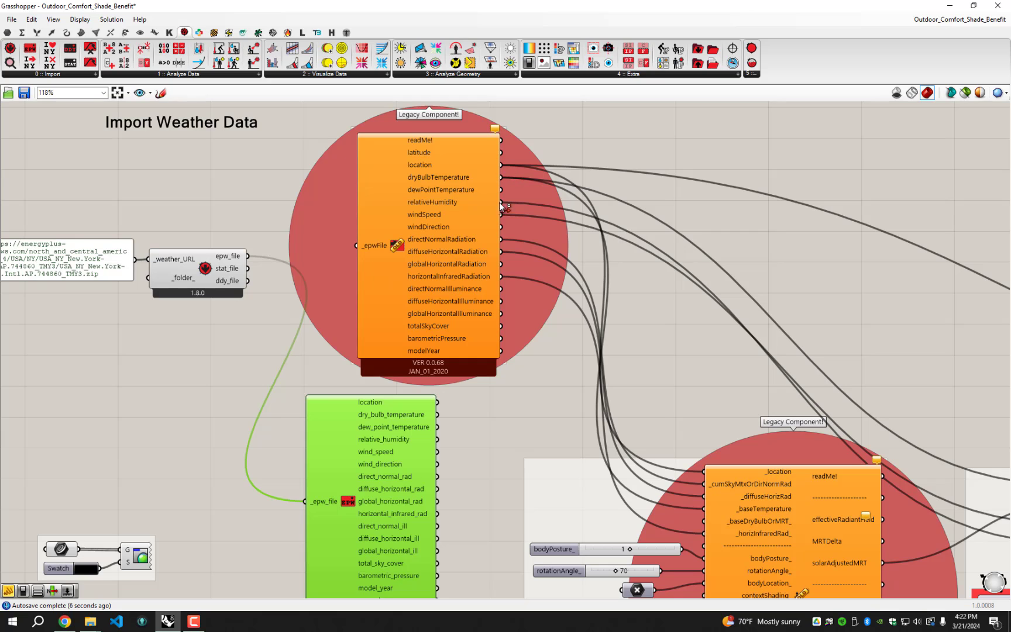
# Rewire infrared, diffuse, direct radiation, wind, humidity, dry bulb and location to the 1.8.0 Import EPW outputs
pyautogui.moveTo(509, 291); pyautogui.dragTo(478, 274, button='right')
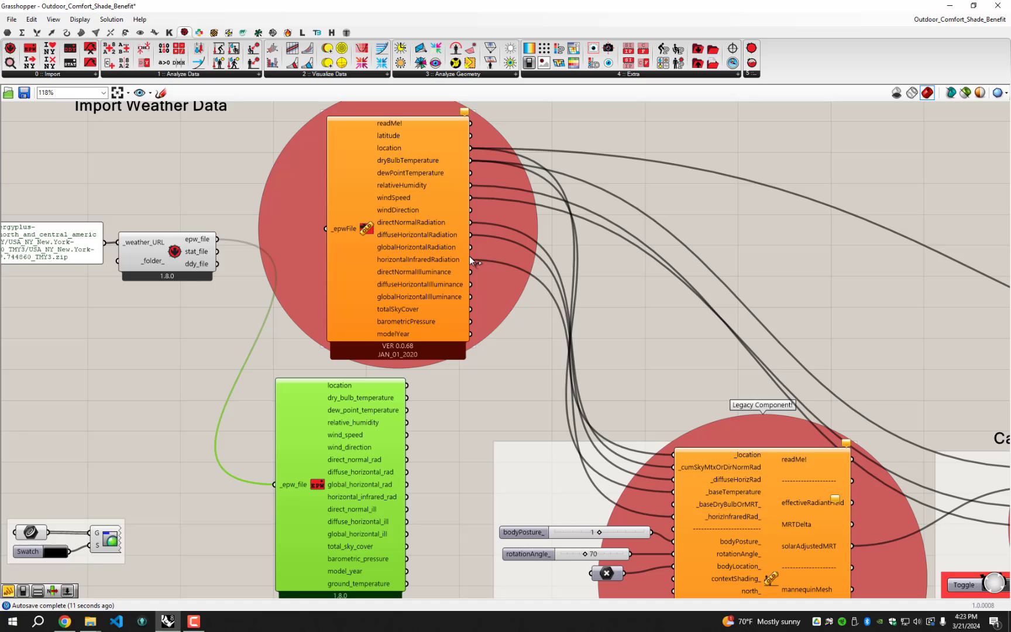
pyautogui.moveTo(470, 258); pyautogui.dragTo(408, 498)
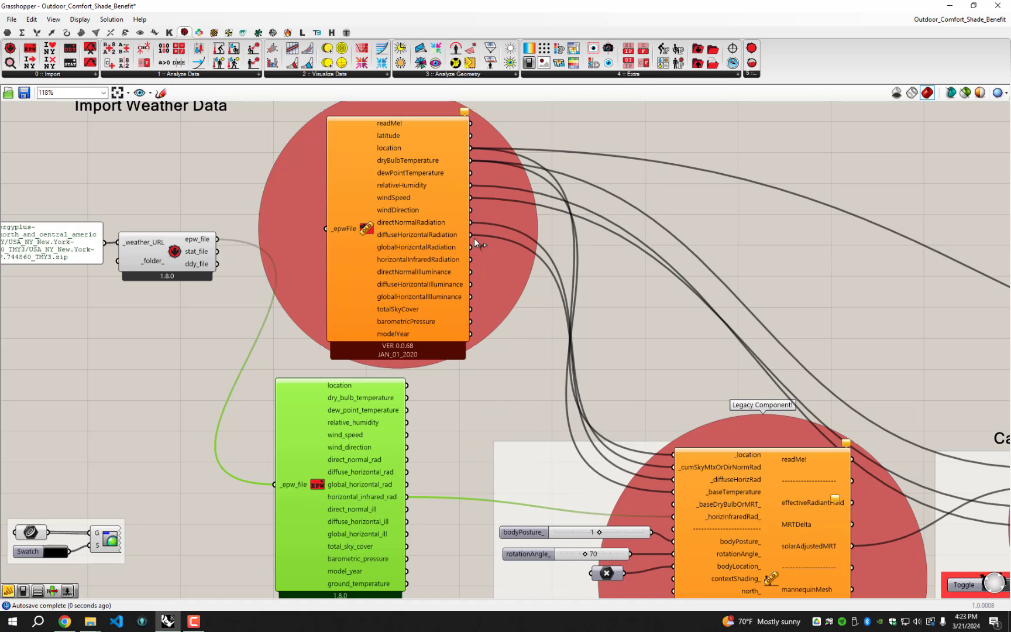
pyautogui.moveTo(474, 238); pyautogui.dragTo(408, 484)
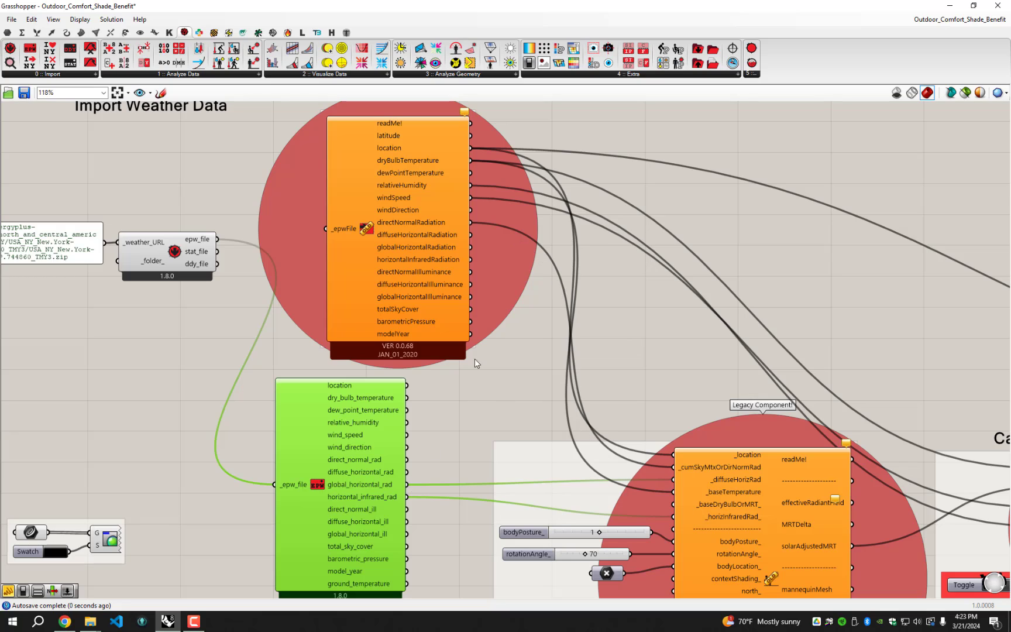
pyautogui.moveTo(471, 221); pyautogui.dragTo(409, 476)
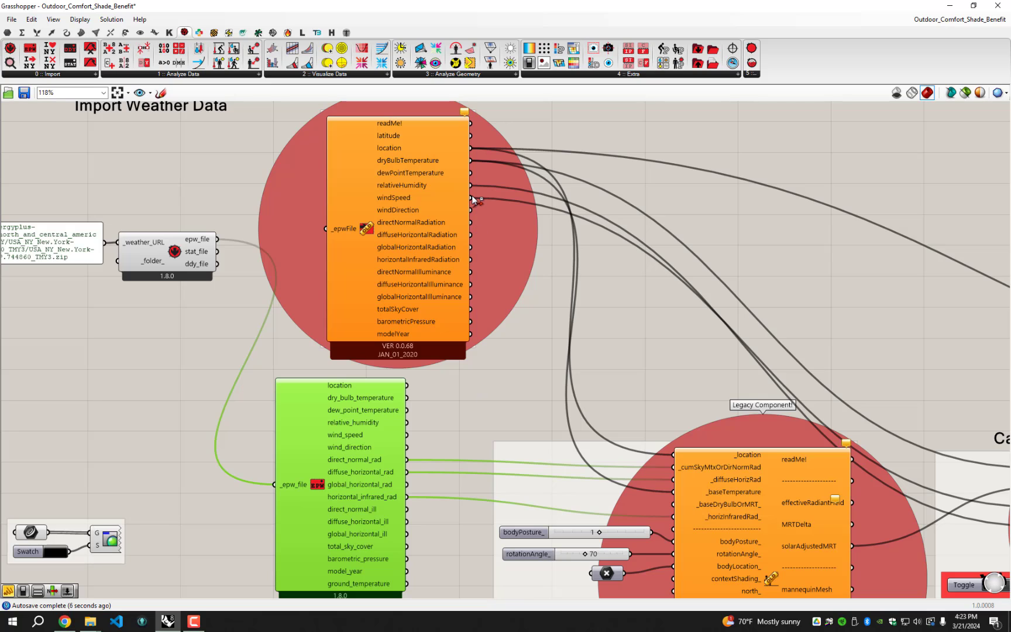
pyautogui.moveTo(471, 199); pyautogui.dragTo(408, 436)
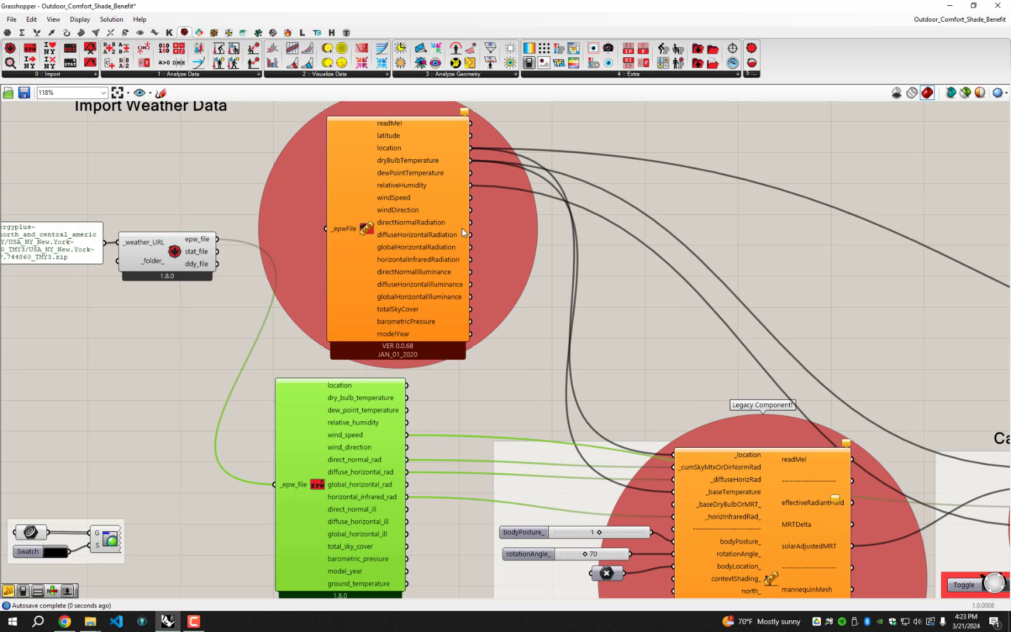
pyautogui.moveTo(468, 184); pyautogui.dragTo(408, 422)
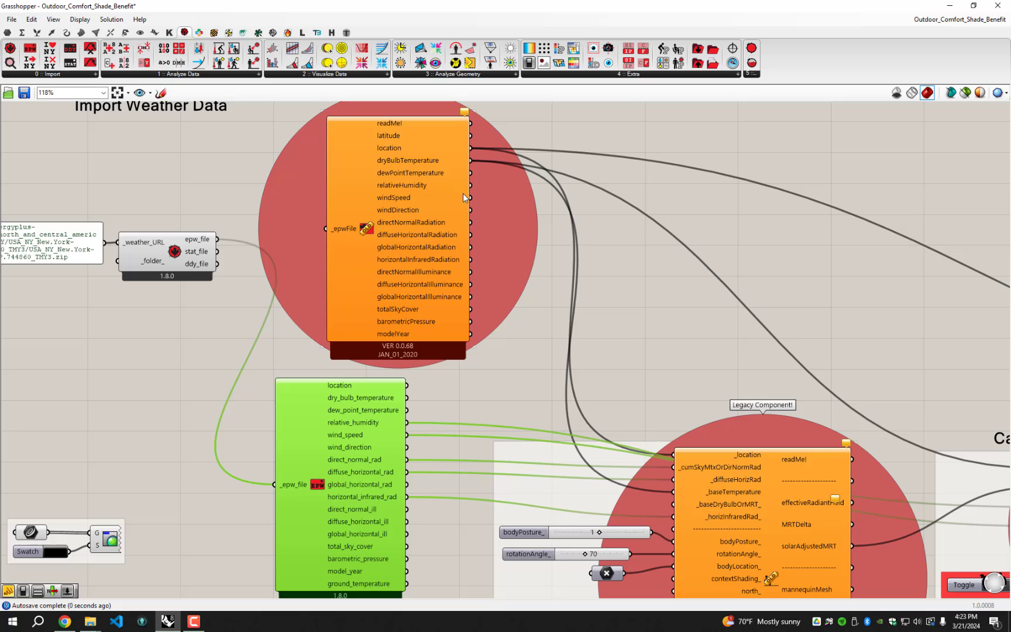
pyautogui.moveTo(471, 160); pyautogui.dragTo(407, 398)
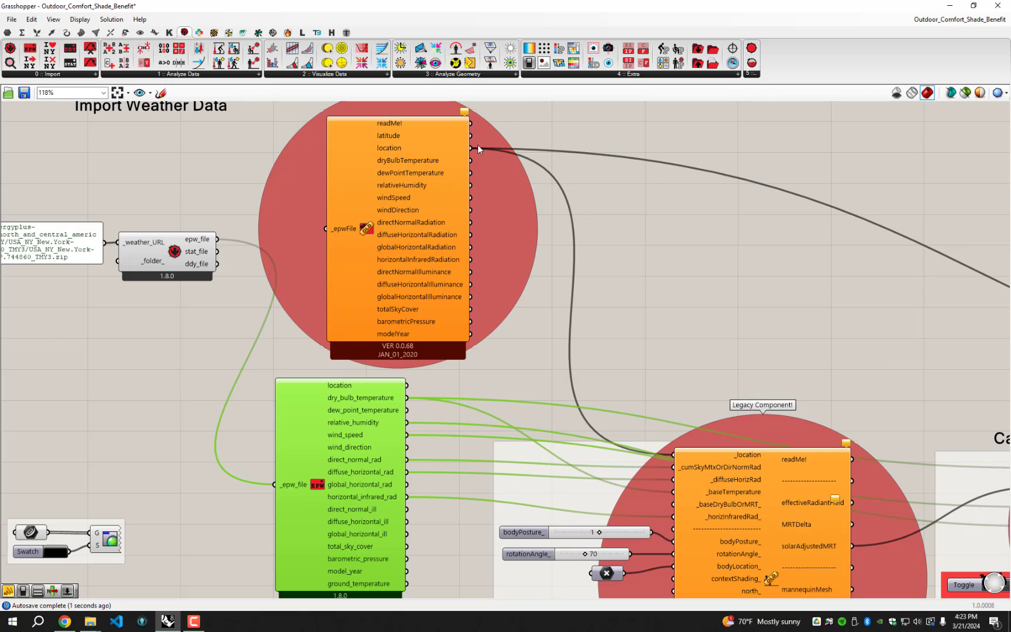
pyautogui.moveTo(473, 147); pyautogui.dragTo(410, 388)
# Delete the legacy EPW importer and move the 1.8.0 importer into its spot
pyautogui.moveTo(441, 394); pyautogui.dragTo(444, 351, button='right')
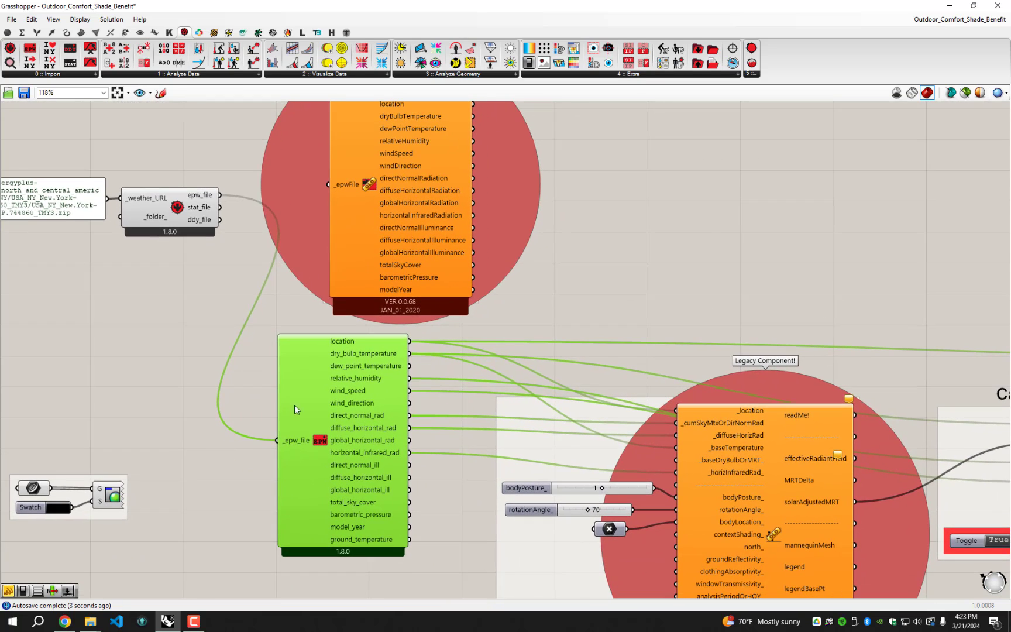
pyautogui.moveTo(343, 392); pyautogui.dragTo(361, 432, button='right')
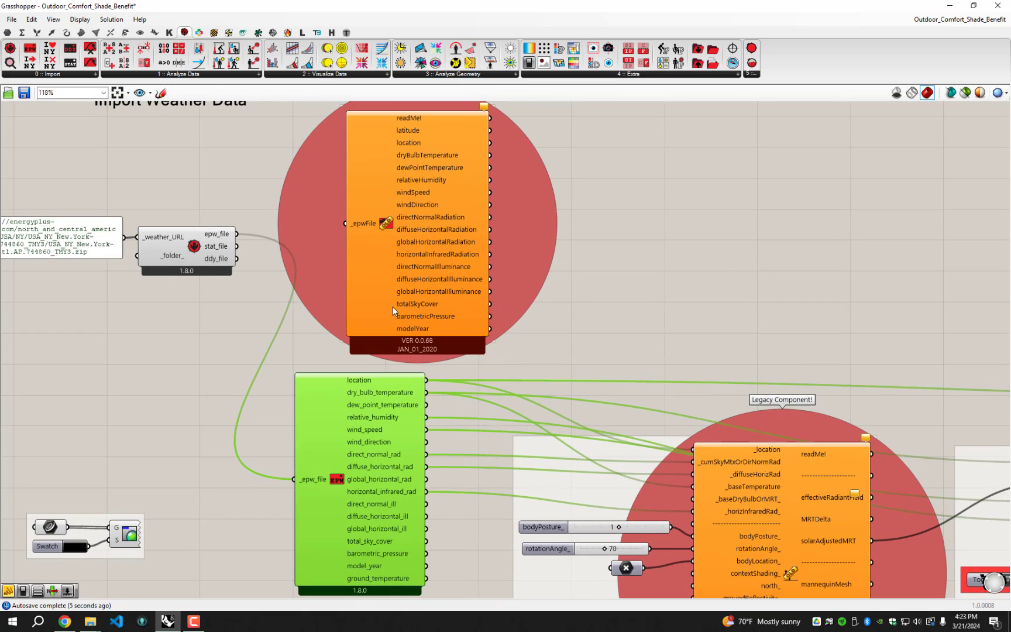
pyautogui.click(402, 291)
pyautogui.press('Delete')
pyautogui.moveTo(366, 449); pyautogui.dragTo(337, 213)
pyautogui.moveTo(337, 213); pyautogui.dragTo(491, 392, button='right')
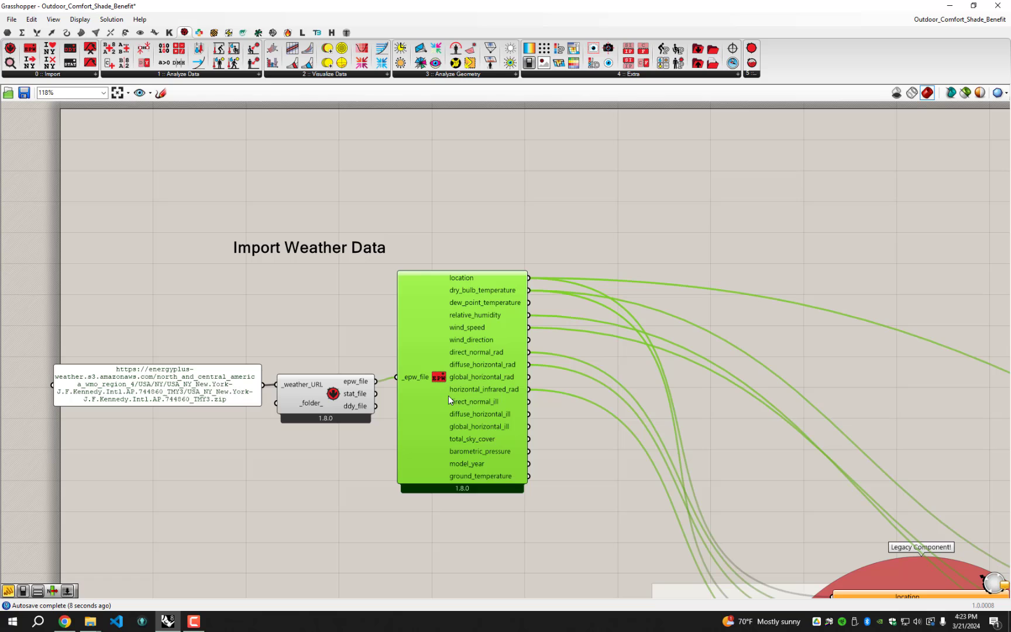
# Group the weather components and place the Import Weather Data title inside the group
pyautogui.moveTo(587, 516); pyautogui.dragTo(126, 217)
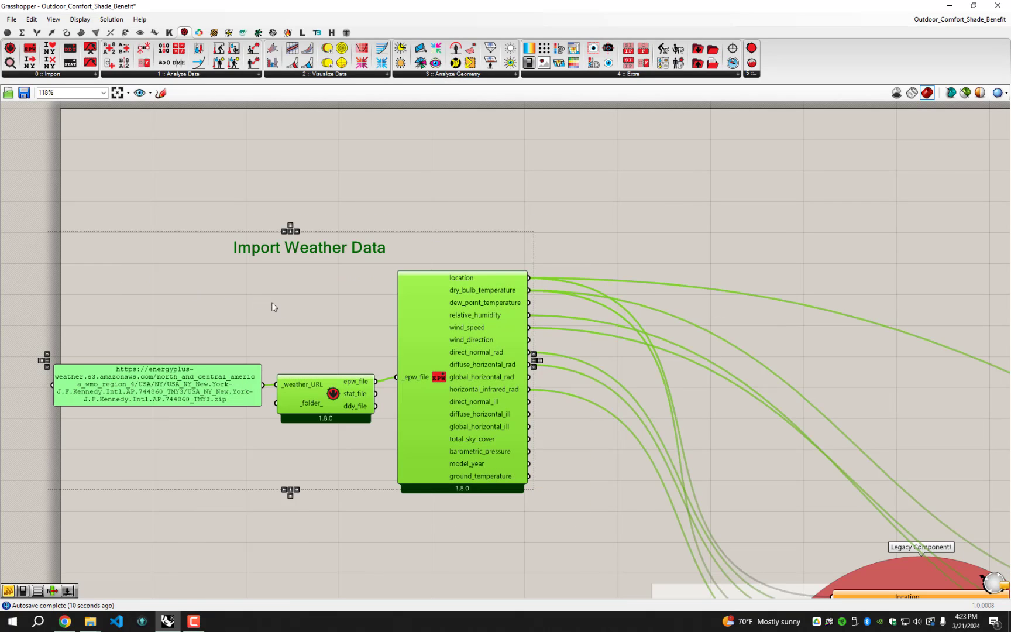
pyautogui.hotkey('ctrl', 'g')
pyautogui.click(600, 171)
pyautogui.moveTo(337, 315); pyautogui.dragTo(384, 324)
pyautogui.click(332, 261)
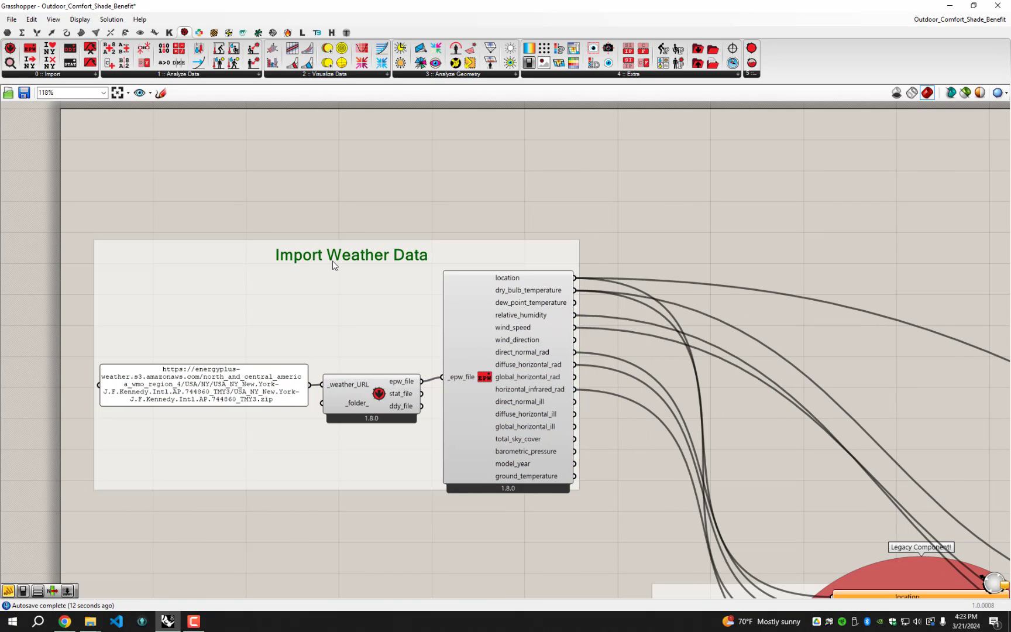
pyautogui.moveTo(332, 261); pyautogui.dragTo(314, 297)
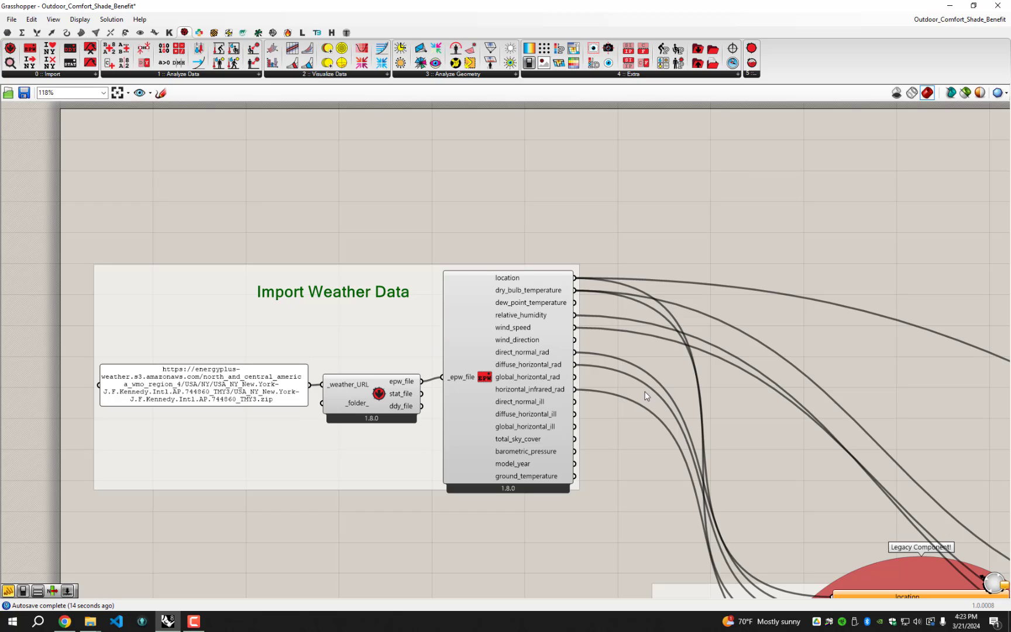
pyautogui.moveTo(646, 396); pyautogui.dragTo(465, 241, button='right')
# Move the legacy comfort and shade benefit components aside to reveal their 1.8.0 versions
pyautogui.scroll(-2, 532, 259)
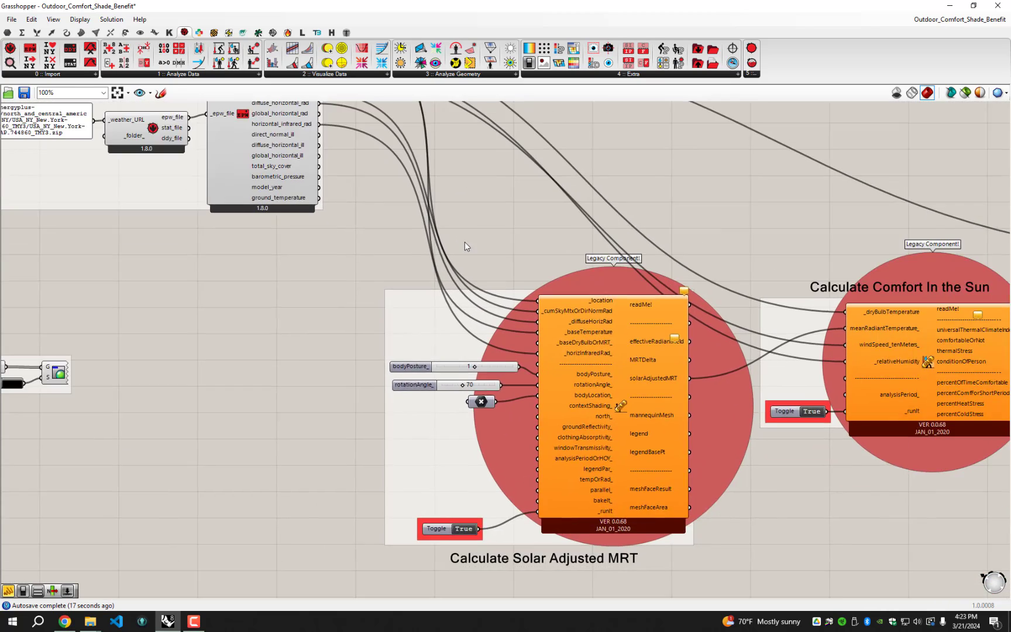
pyautogui.scroll(-1, 465, 239)
pyautogui.moveTo(526, 262); pyautogui.dragTo(519, 338, button='right')
pyautogui.click(516, 400)
pyautogui.scroll(-1, 504, 436)
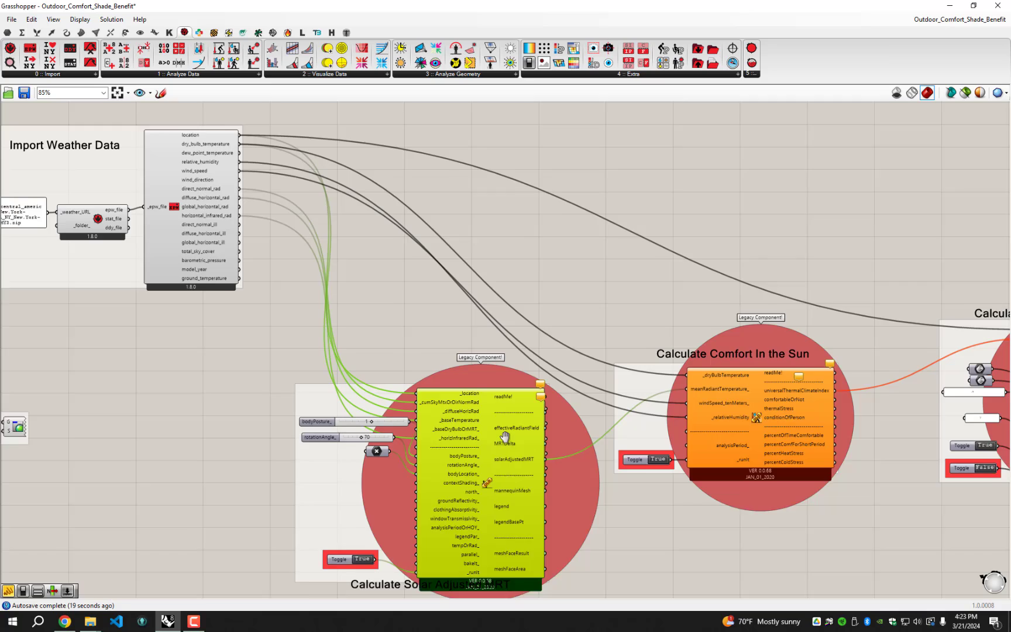
pyautogui.moveTo(504, 436); pyautogui.dragTo(205, 404, button='right')
pyautogui.moveTo(477, 342); pyautogui.dragTo(507, 422)
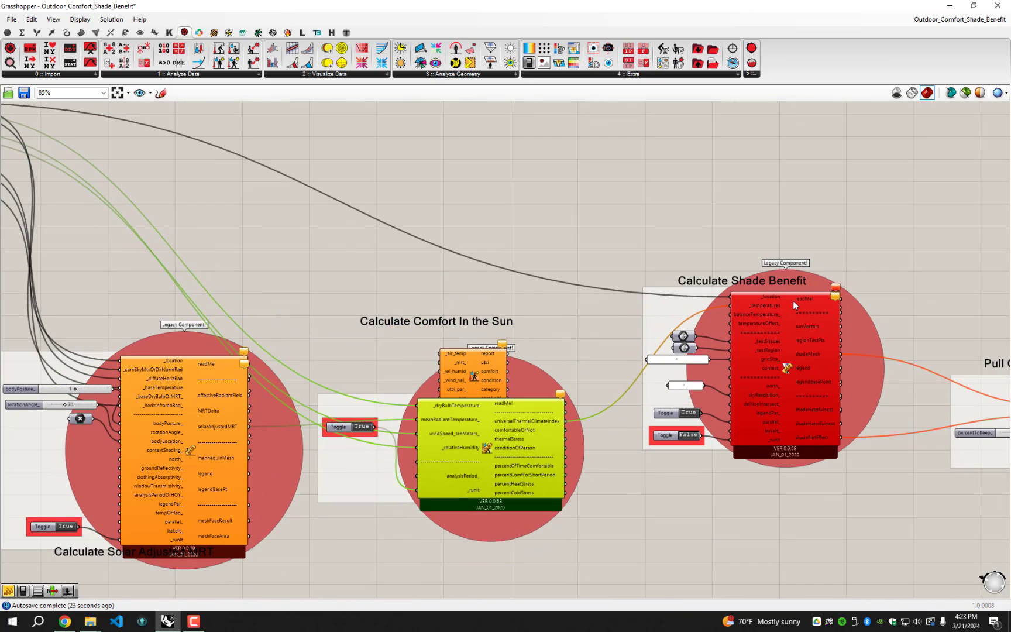
pyautogui.moveTo(790, 320); pyautogui.dragTo(823, 353)
# Move the legacy 0.0.68 solar MRT component aside to uncover the 1.8.0 solar MRT beneath
pyautogui.moveTo(172, 346); pyautogui.dragTo(457, 327, button='right')
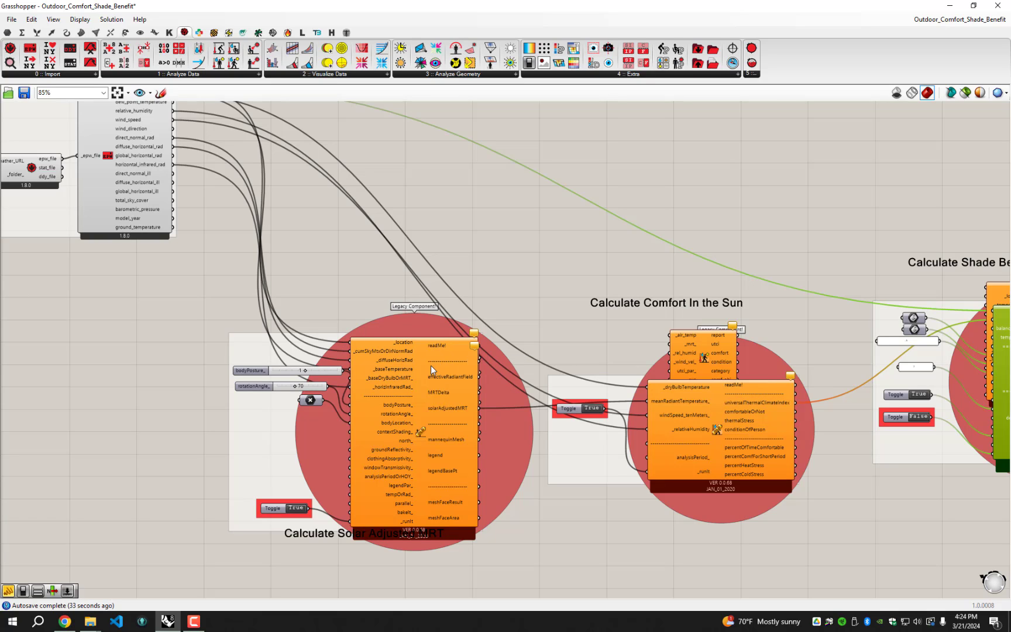
pyautogui.moveTo(445, 374); pyautogui.dragTo(488, 363, button='right')
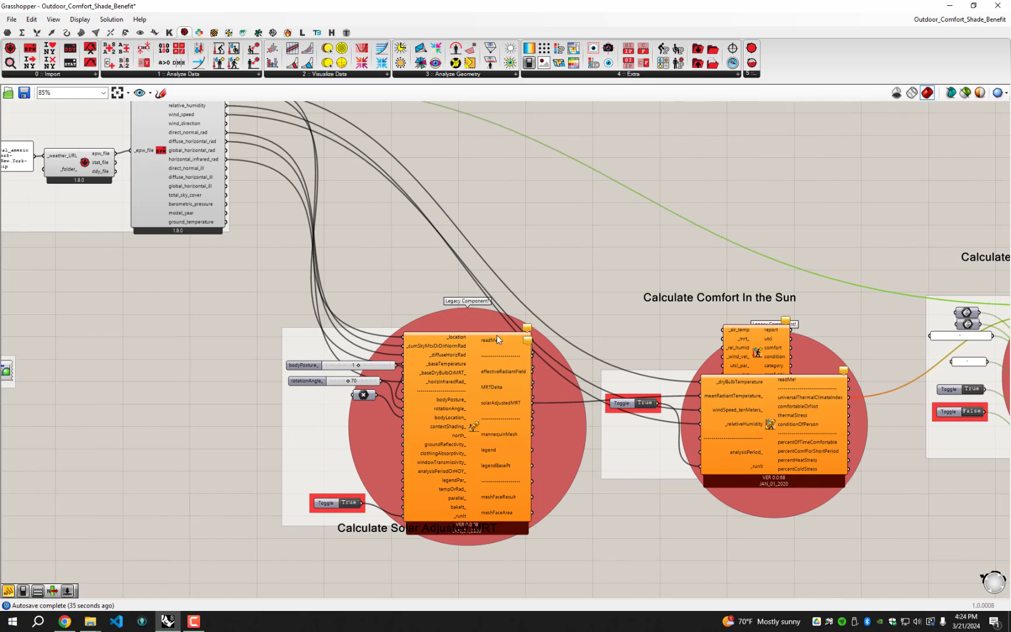
pyautogui.moveTo(455, 410); pyautogui.dragTo(520, 196)
pyautogui.scroll(3, 498, 141)
pyautogui.click(499, 140)
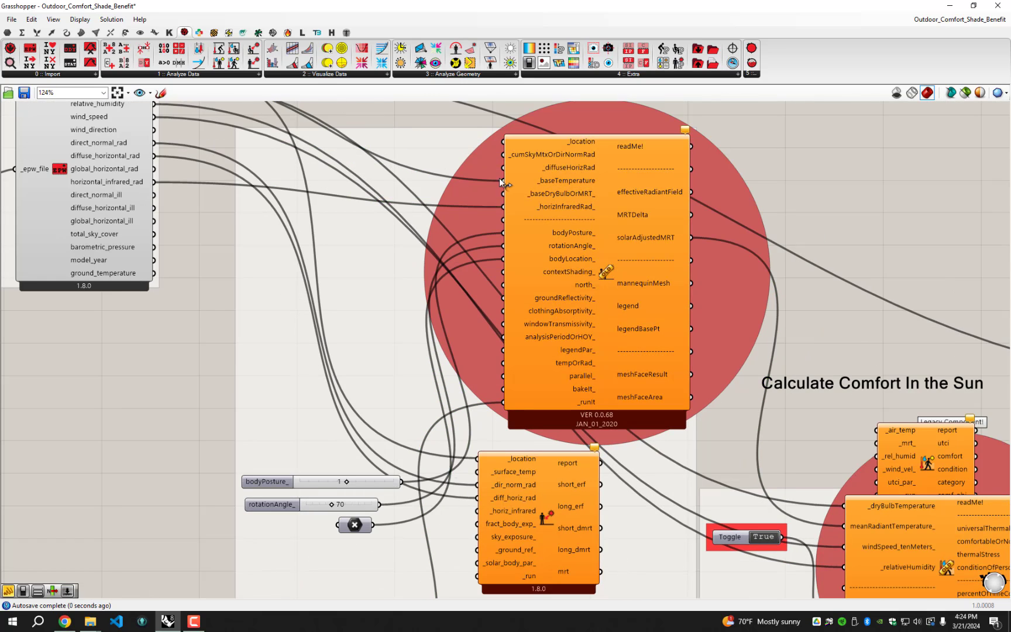
pyautogui.moveTo(716, 295); pyautogui.dragTo(698, 243, button='right')
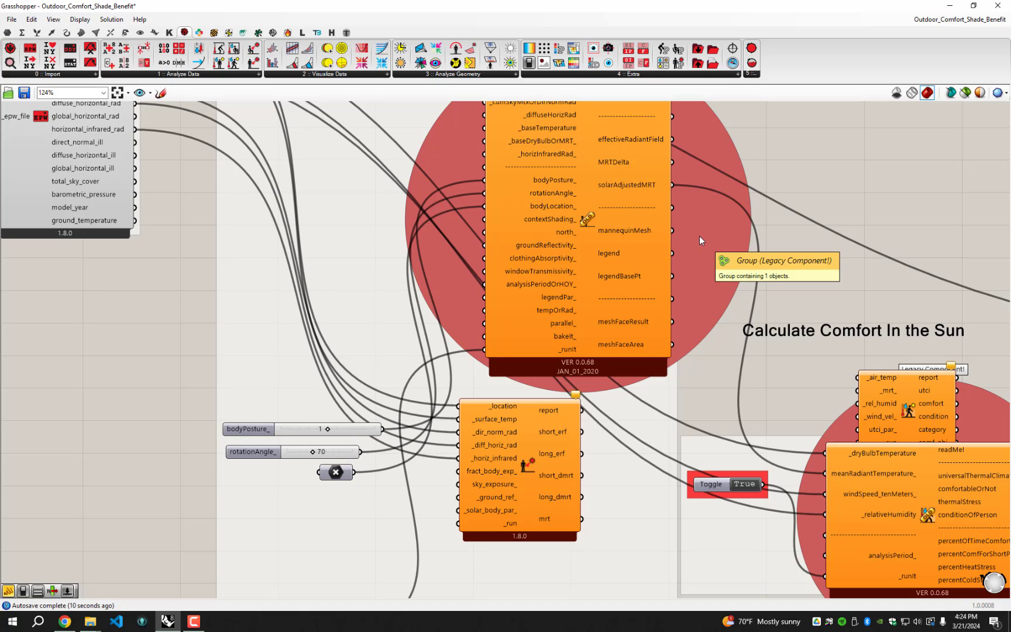
pyautogui.moveTo(543, 210); pyautogui.dragTo(532, 241, button='right')
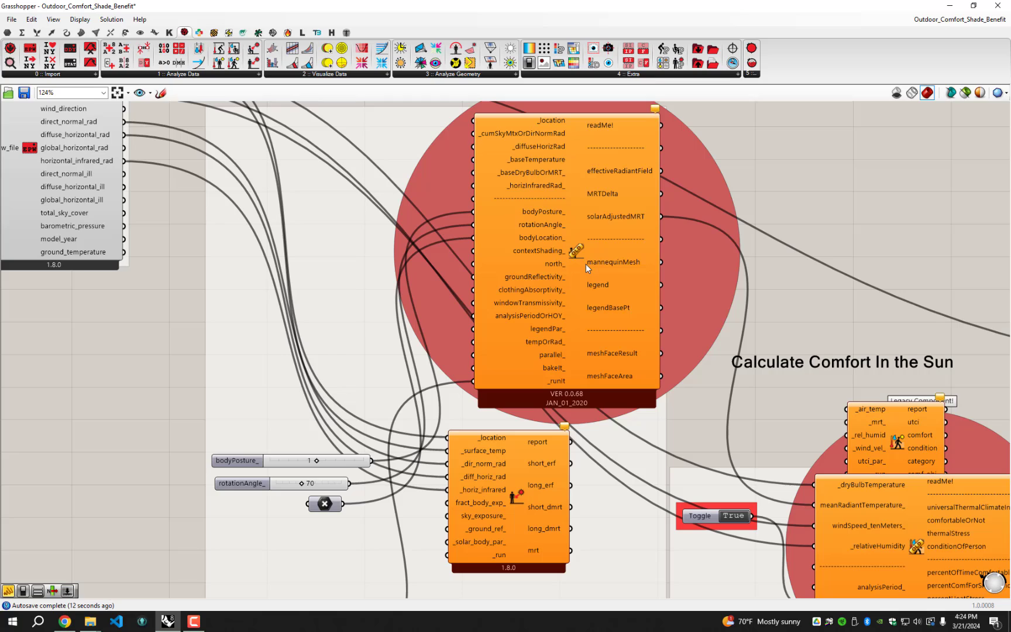
pyautogui.moveTo(580, 266)
pyautogui.moveTo(549, 389); pyautogui.dragTo(558, 389, button='right')
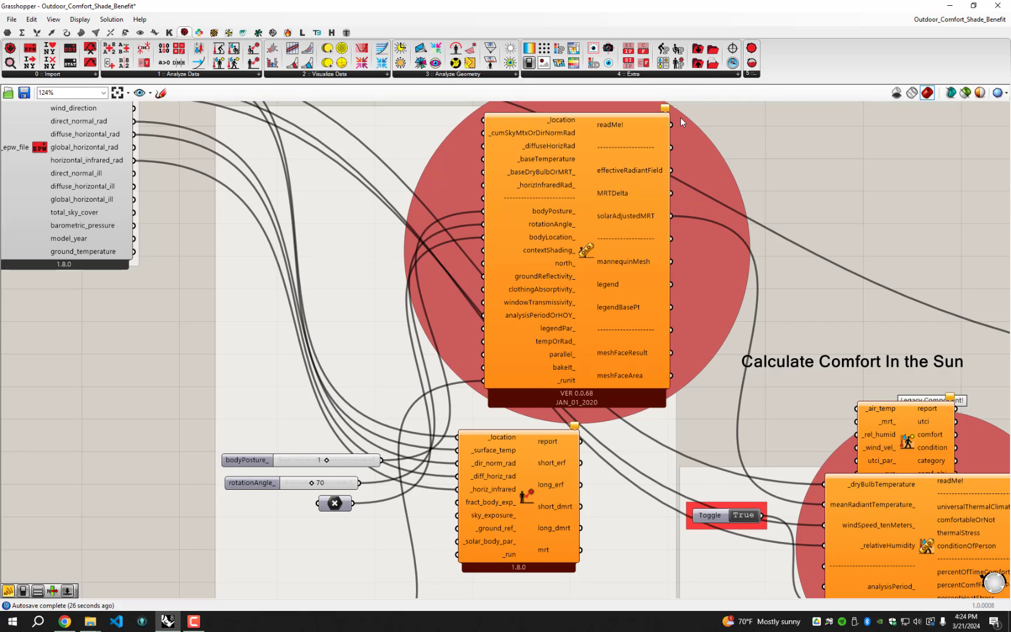
# Add an LB Solar Body Parameters component next to the new solar MRT component
pyautogui.click(370, 540)
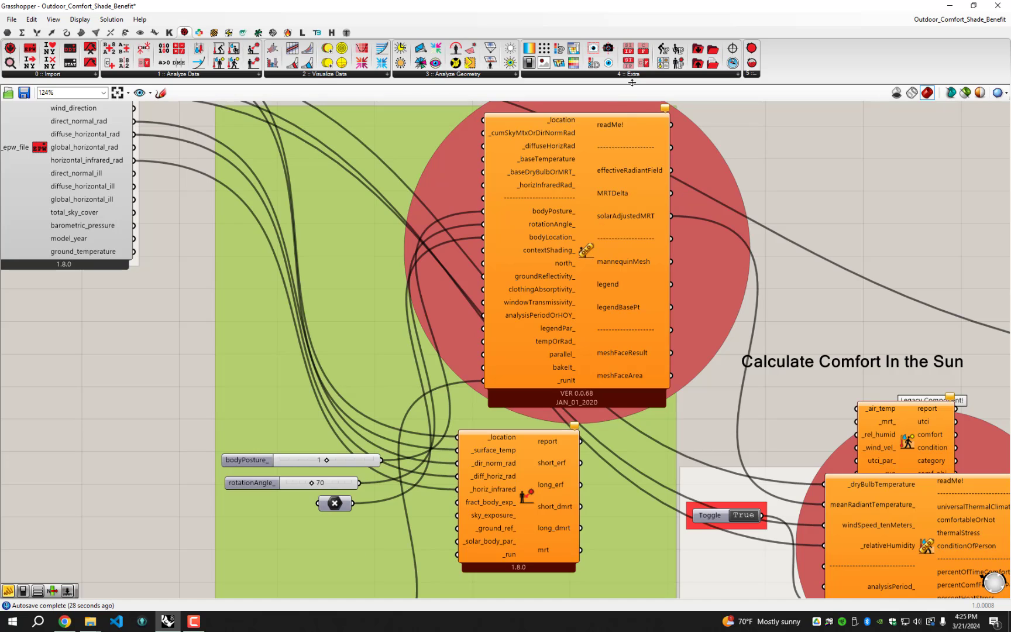
pyautogui.moveTo(678, 64); pyautogui.dragTo(310, 553)
pyautogui.moveTo(310, 552); pyautogui.dragTo(310, 475, button='right')
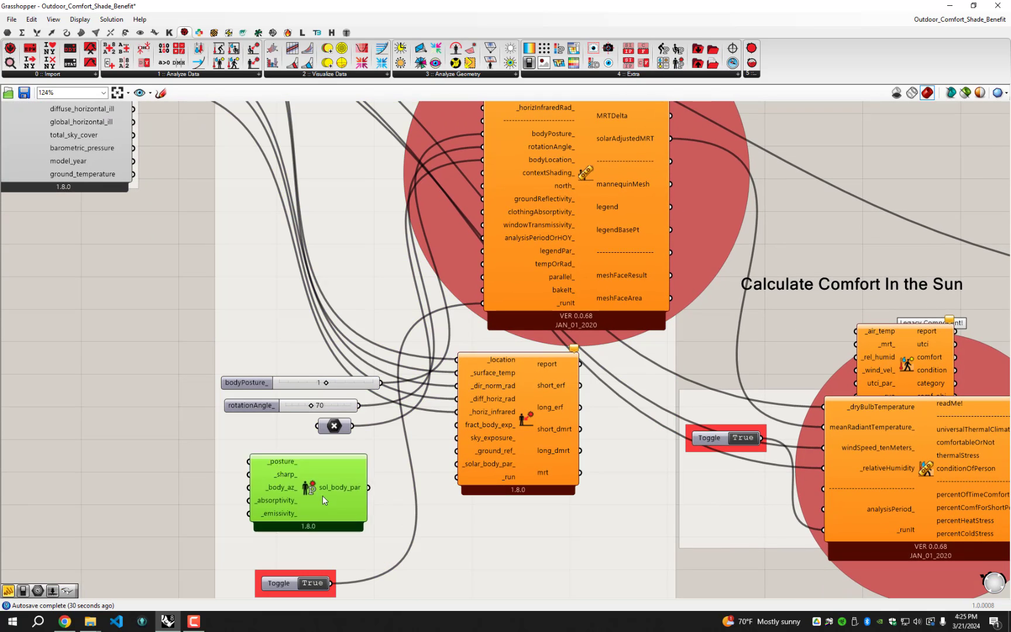
pyautogui.moveTo(322, 495); pyautogui.dragTo(345, 507)
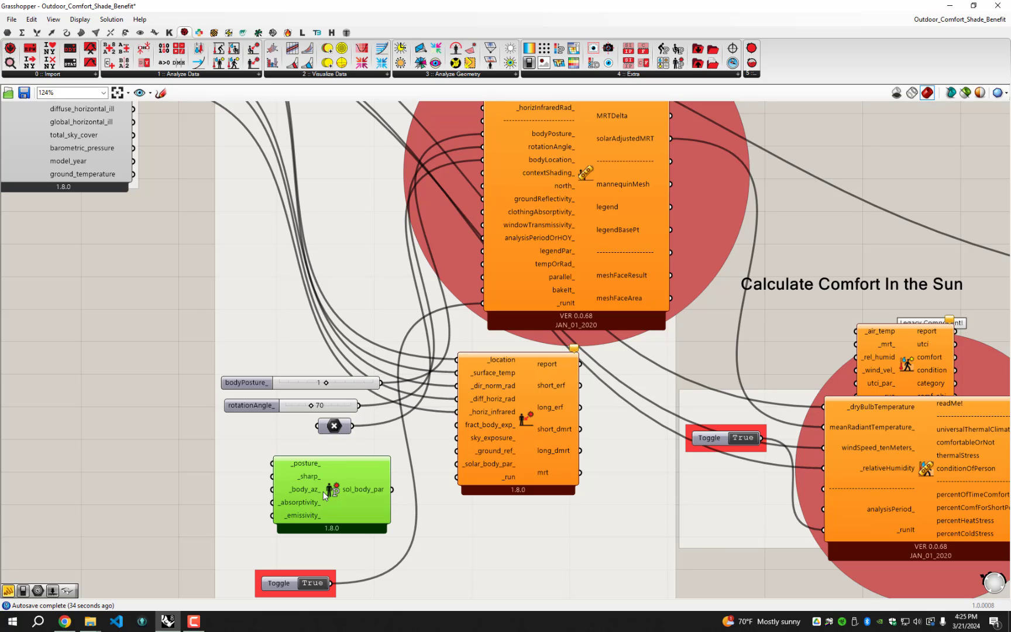
pyautogui.moveTo(314, 509); pyautogui.dragTo(312, 510)
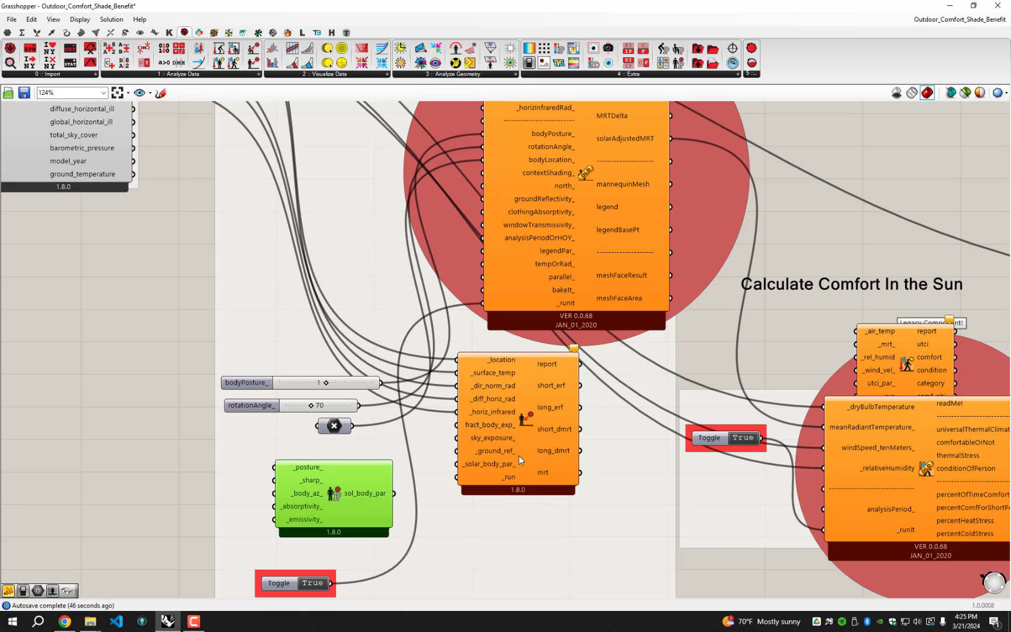
pyautogui.moveTo(531, 412); pyautogui.dragTo(530, 449, button='right')
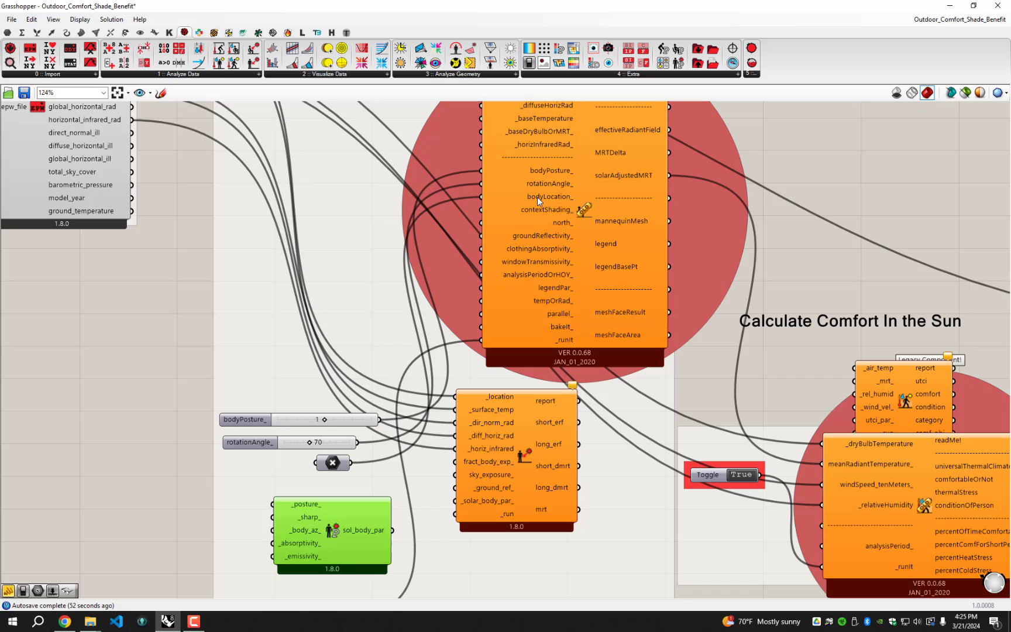
# Delete the unused bodyPosture_ and rotation sliders, a small unused component, and sol_body_par
pyautogui.click(251, 419)
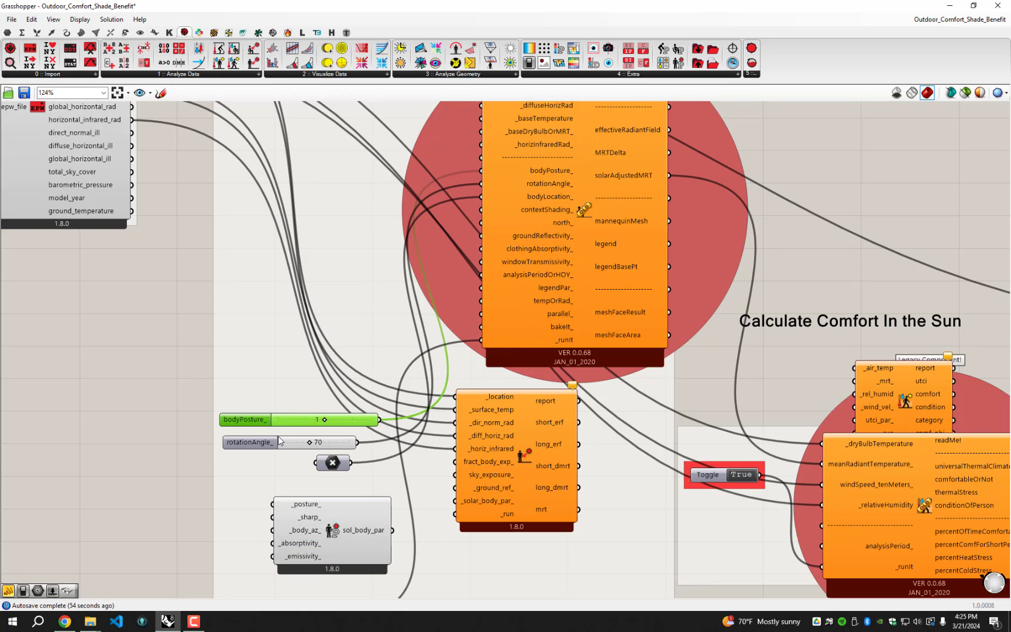
pyautogui.press('Delete')
pyautogui.click(254, 443)
pyautogui.press('Delete')
pyautogui.click(320, 464)
pyautogui.press('Delete')
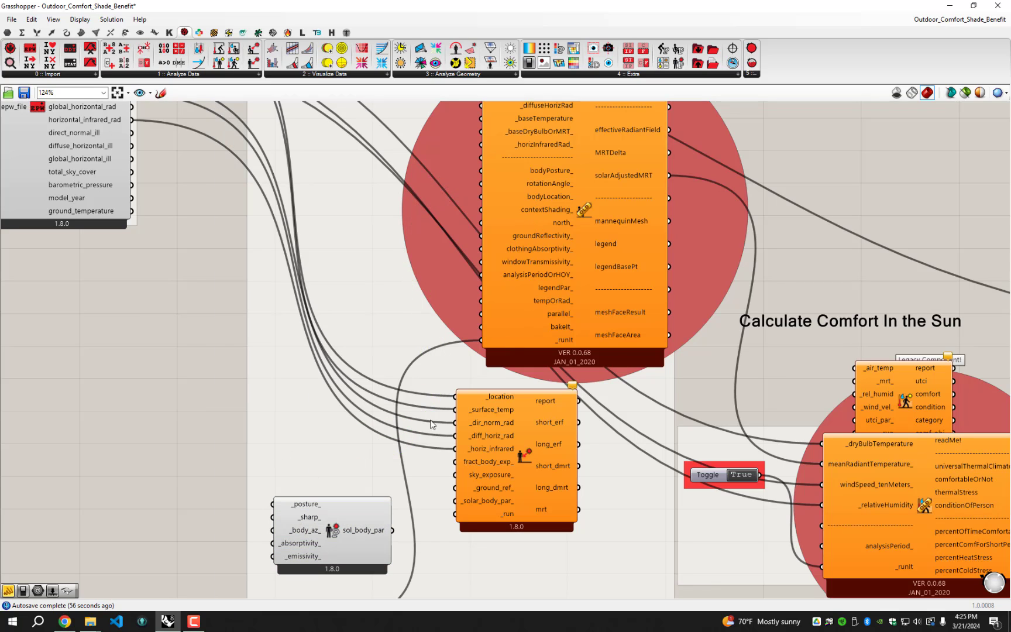
pyautogui.moveTo(540, 295); pyautogui.dragTo(528, 313)
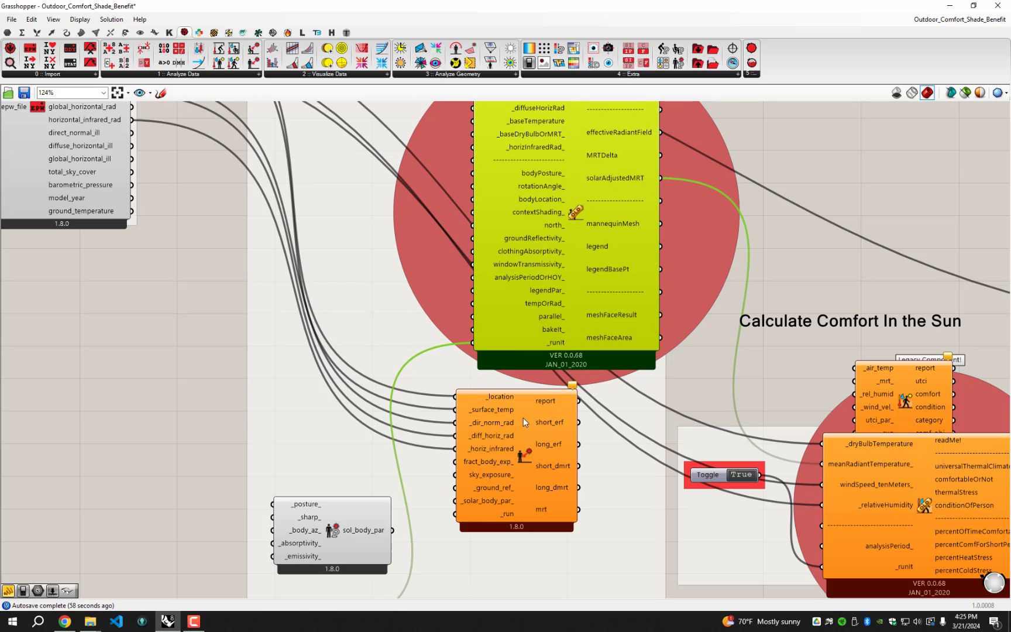
pyautogui.click(368, 518)
pyautogui.press('Delete')
# Select the legacy solar radiation and Solar Adjusted MRT components
pyautogui.click(535, 301)
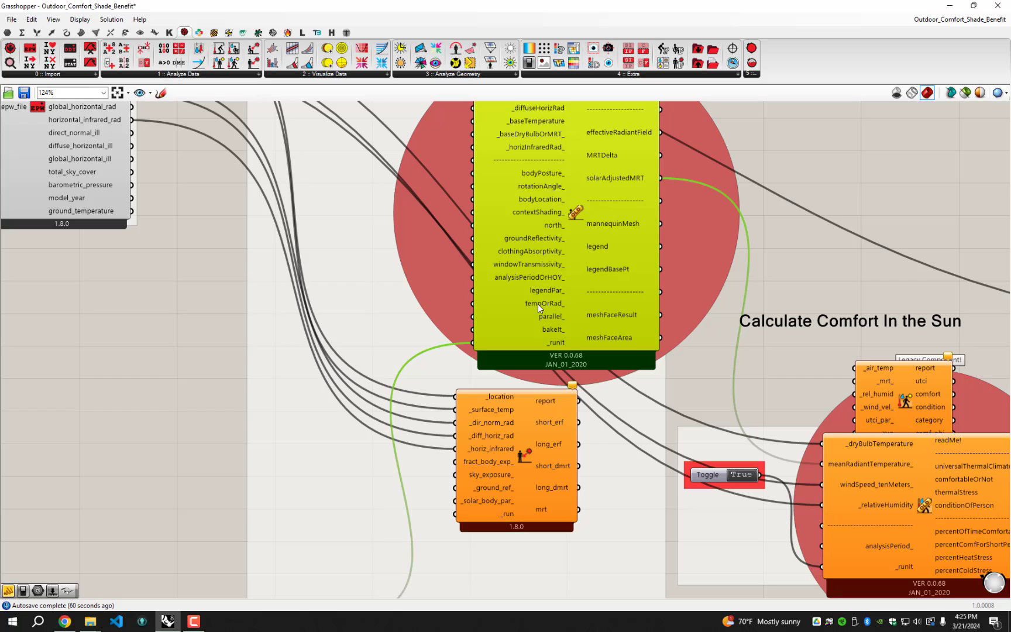
pyautogui.moveTo(537, 303)
pyautogui.scroll(-4, 665, 193)
pyautogui.click(438, 437)
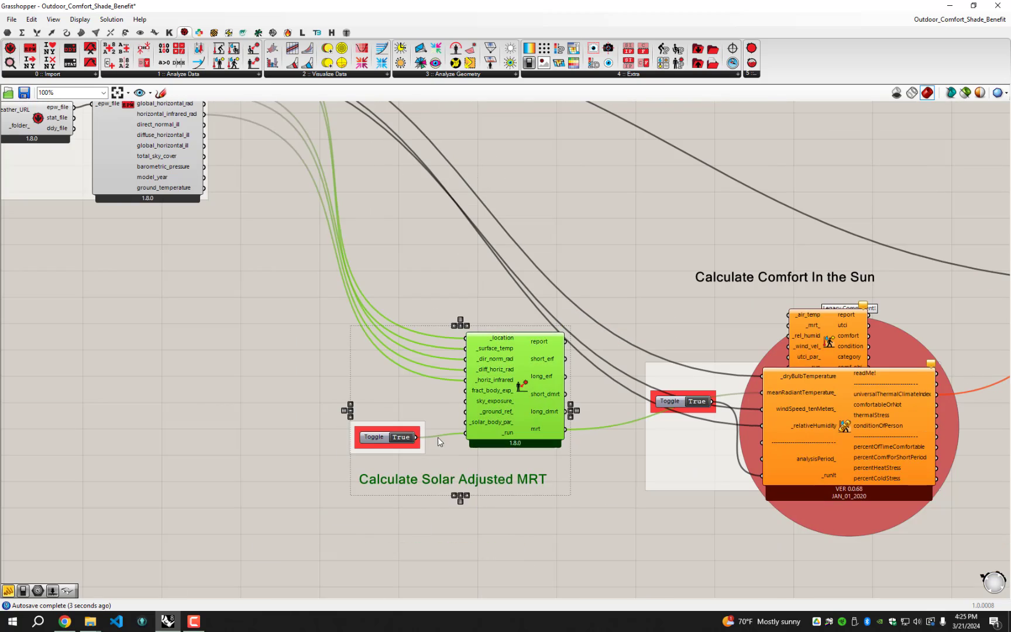
pyautogui.scroll(3, 193, 338)
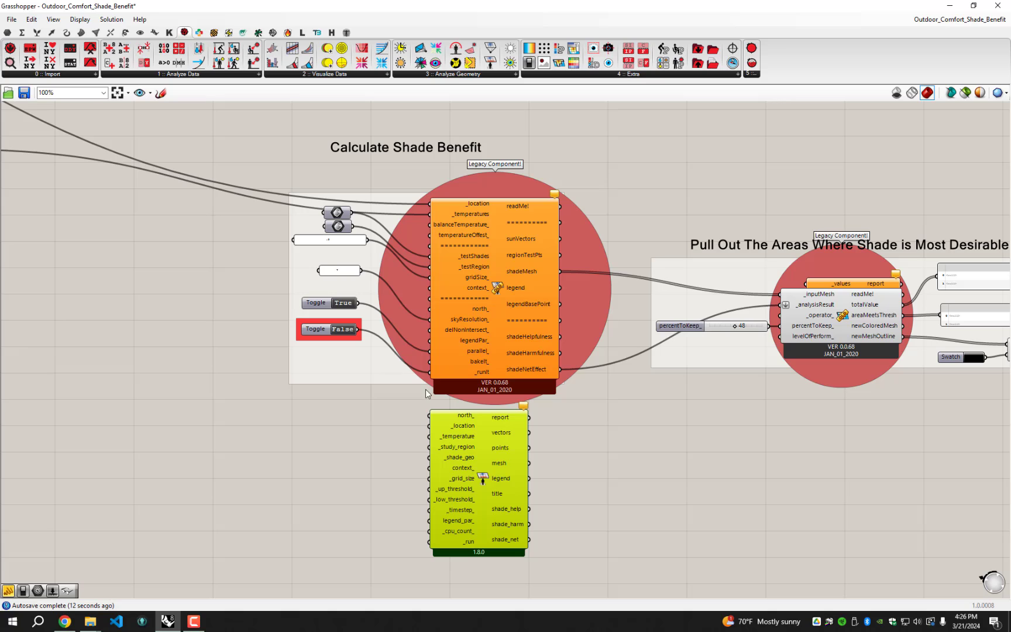
# Wire the run toggle and shade geometry into the new shade benefit component, sending the area outline to preview
pyautogui.moveTo(357, 302); pyautogui.dragTo(402, 399)
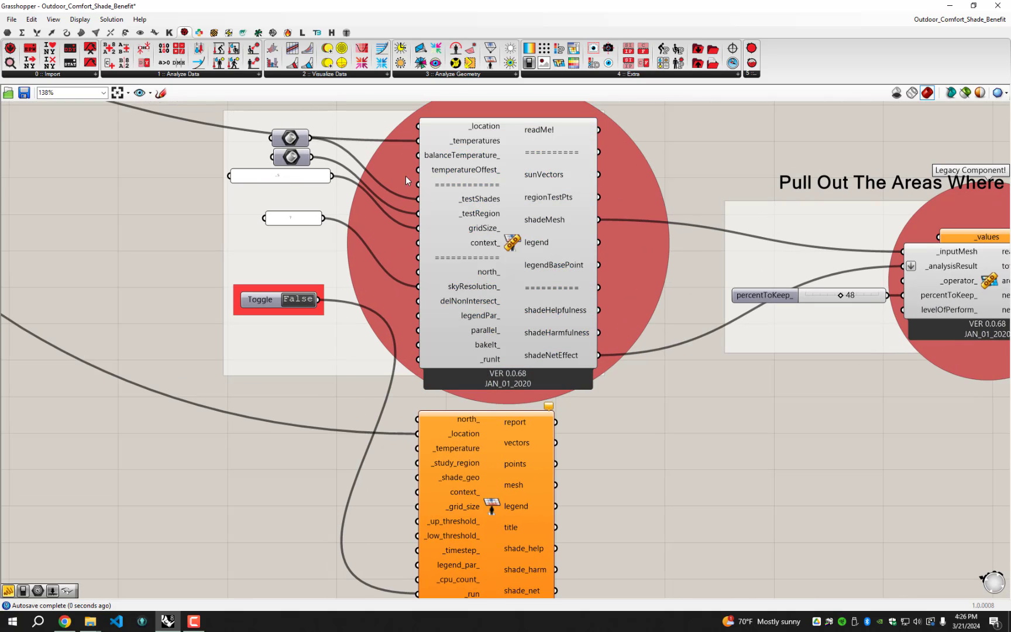
pyautogui.moveTo(310, 157); pyautogui.dragTo(417, 477)
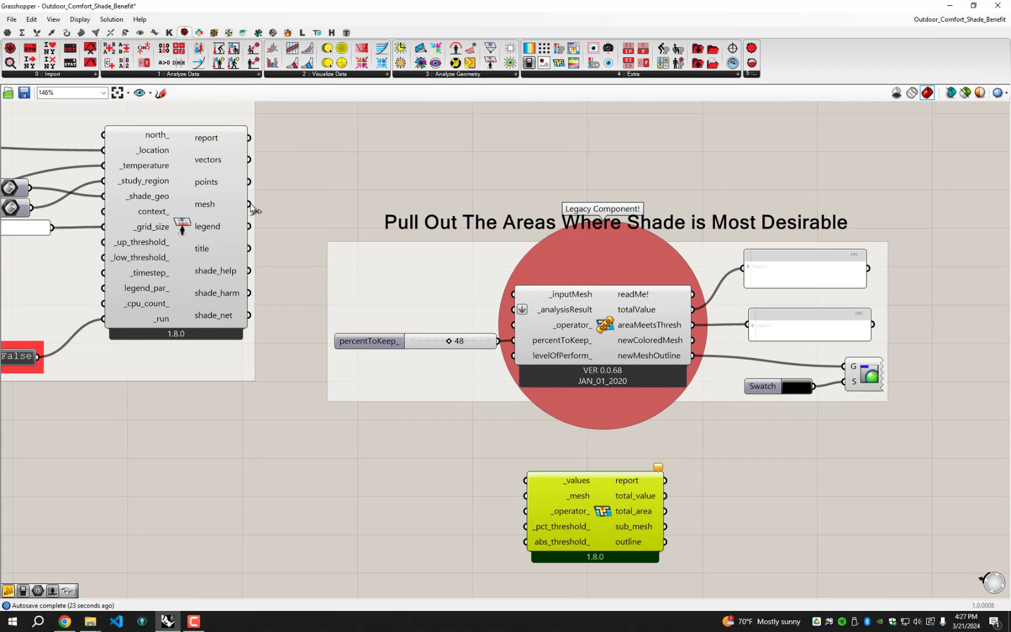
pyautogui.moveTo(665, 541); pyautogui.dragTo(843, 367)
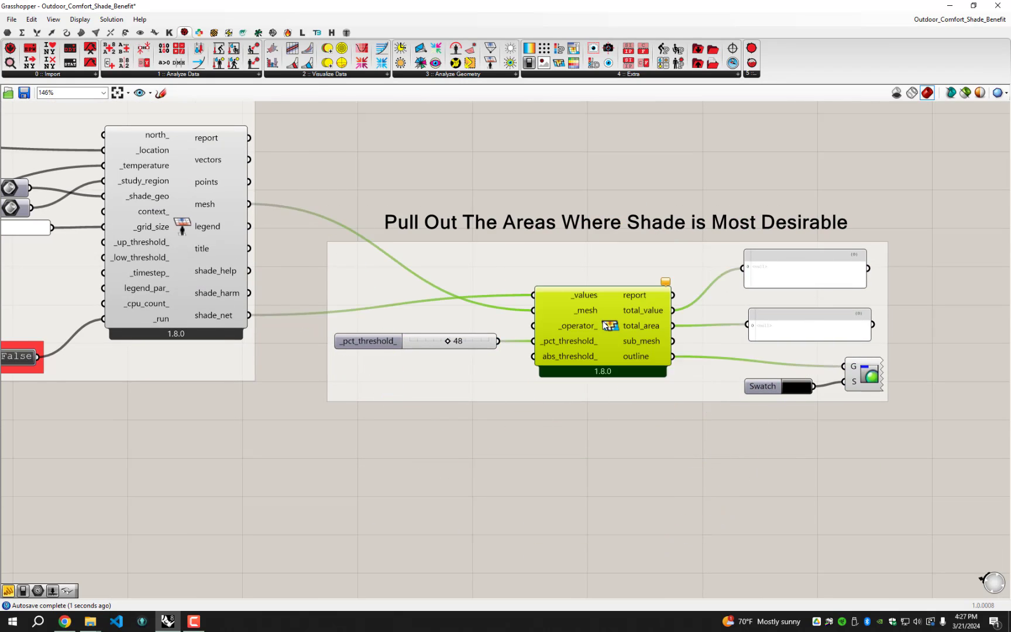
pyautogui.scroll(-2, 637, 439)
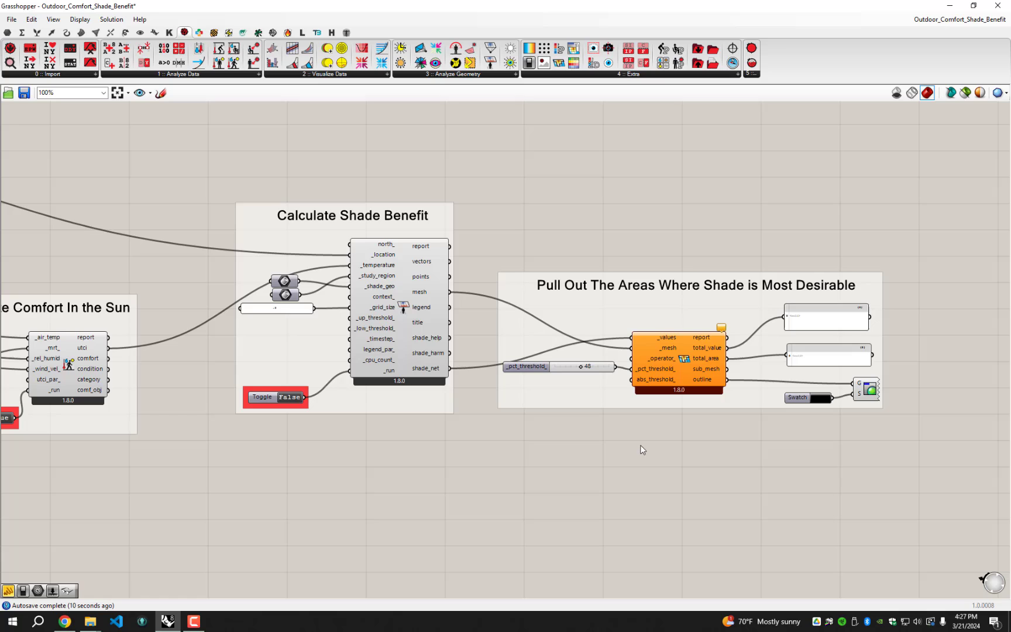
# Bring the shade benefit group into view, then dock Grasshopper on the right and Rhino's Perspective view on the left
pyautogui.scroll(-5, 564, 476)
pyautogui.scroll(3, 591, 424)
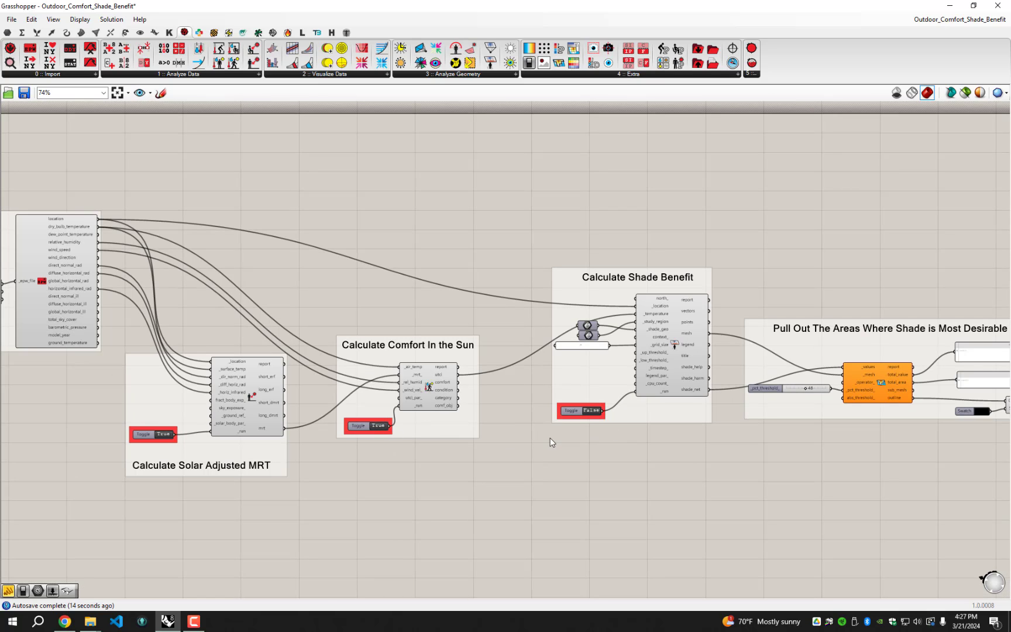
pyautogui.moveTo(598, 463); pyautogui.dragTo(380, 369, button='right')
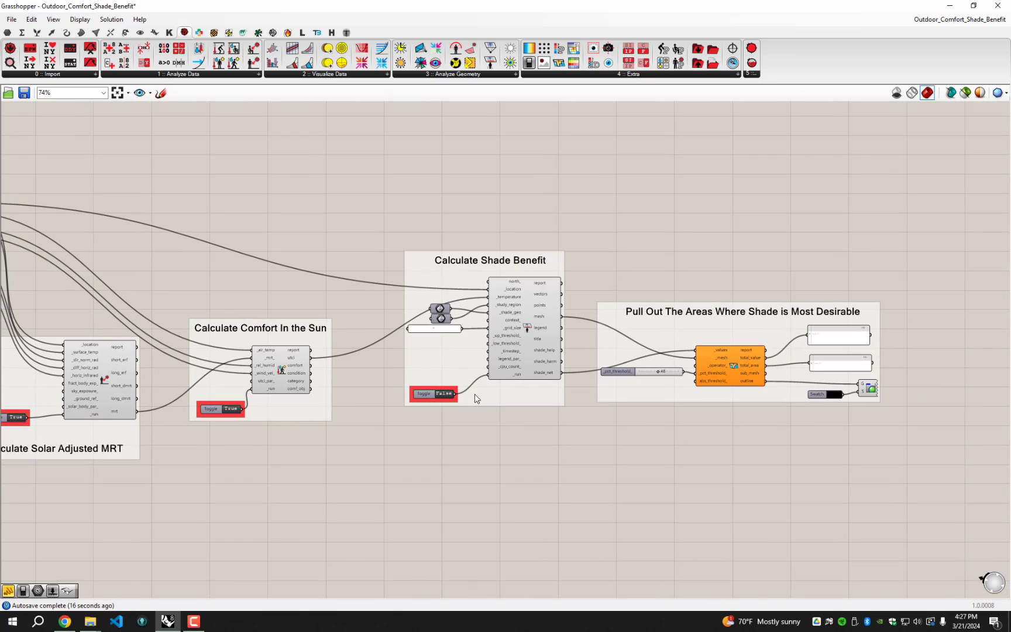
pyautogui.scroll(3, 474, 395)
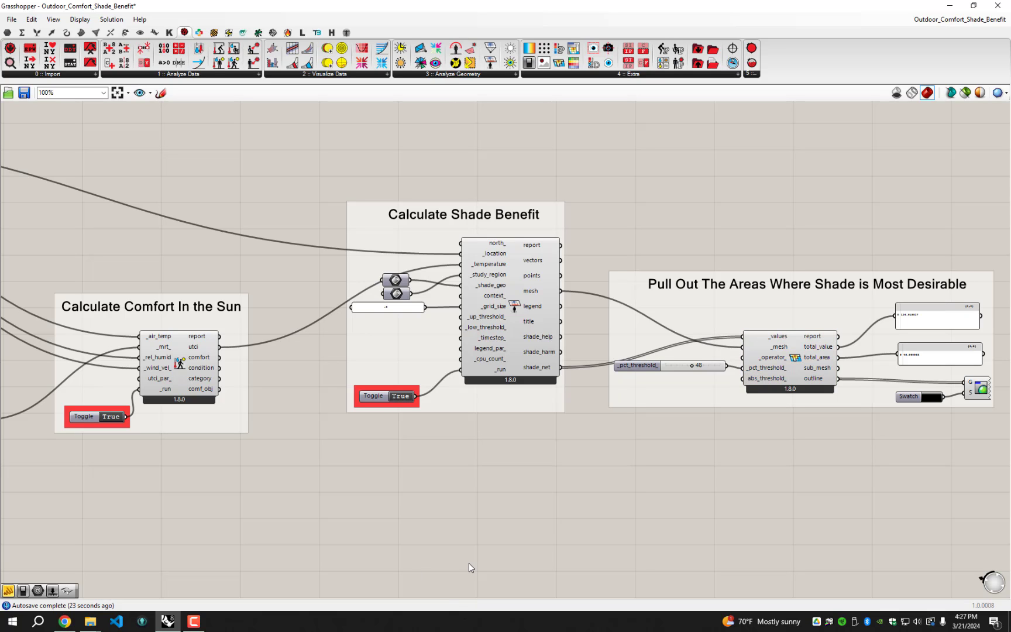
pyautogui.doubleClick(535, 4)
pyautogui.press('super+Right')
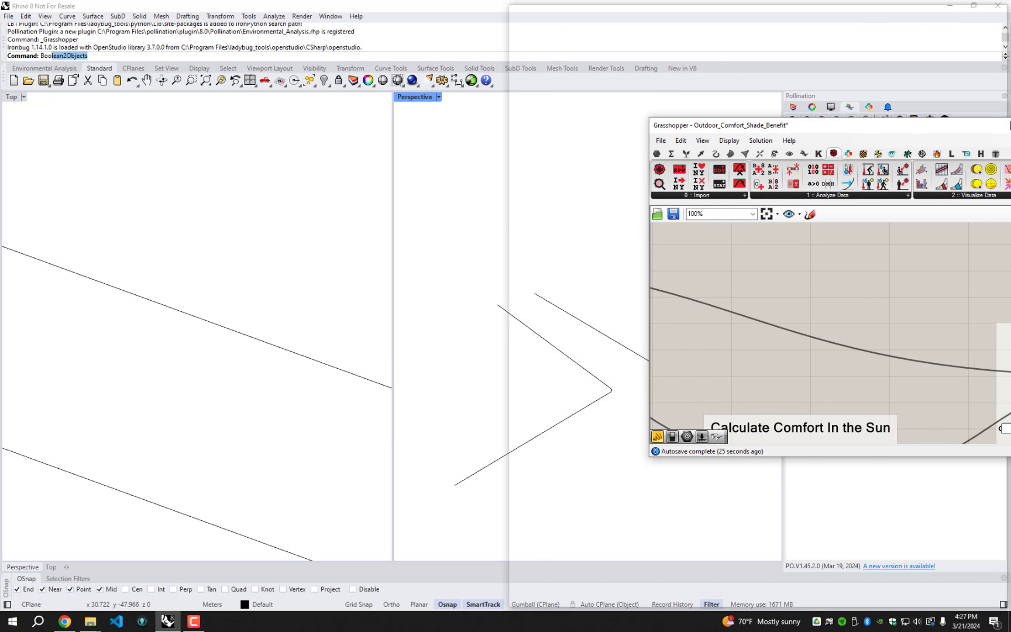
pyautogui.click(398, 262)
# Frame the Thermal Shade Benefit heatmap in Rhino and center the Calculate Shade Benefit group in Grasshopper
pyautogui.scroll(-3, 398, 262)
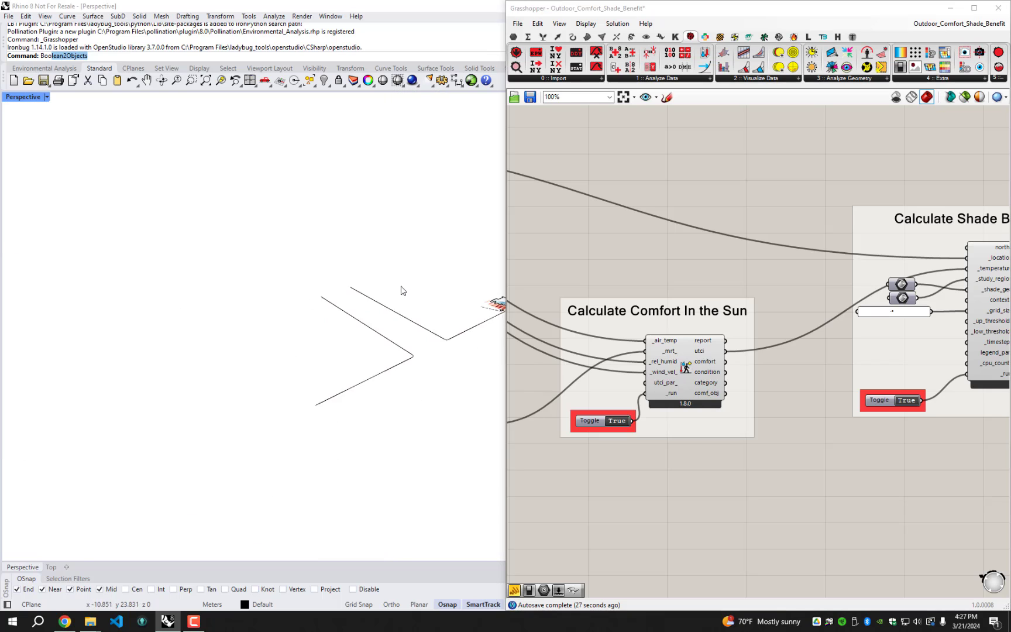
pyautogui.keyDown('shift'); pyautogui.moveTo(402, 289); pyautogui.dragTo(327, 422, button='right'); pyautogui.keyUp('shift')
pyautogui.scroll(3, 327, 423)
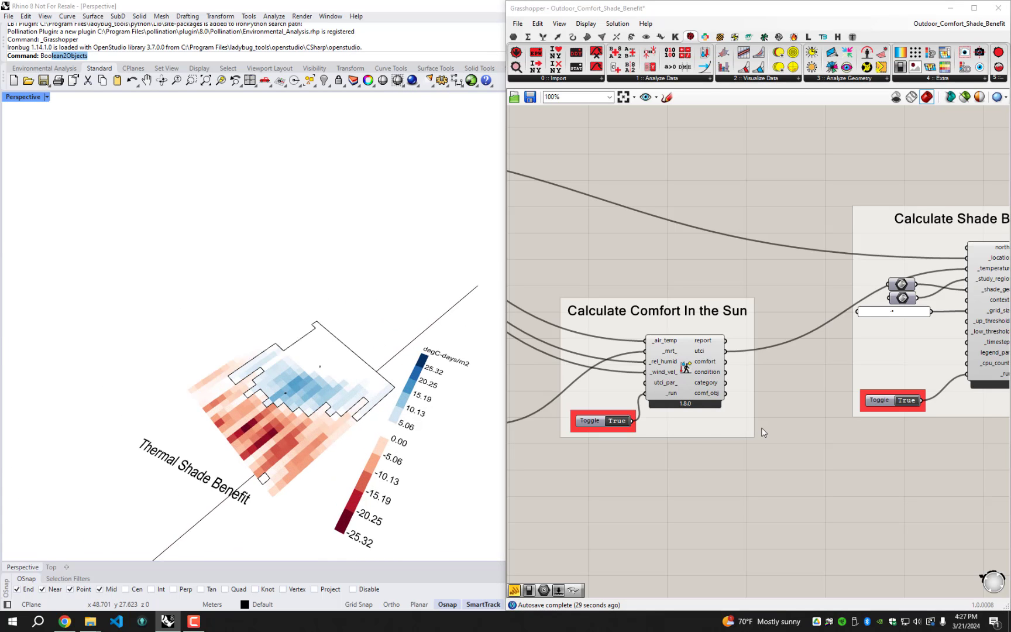
pyautogui.moveTo(937, 433); pyautogui.dragTo(710, 398, button='right')
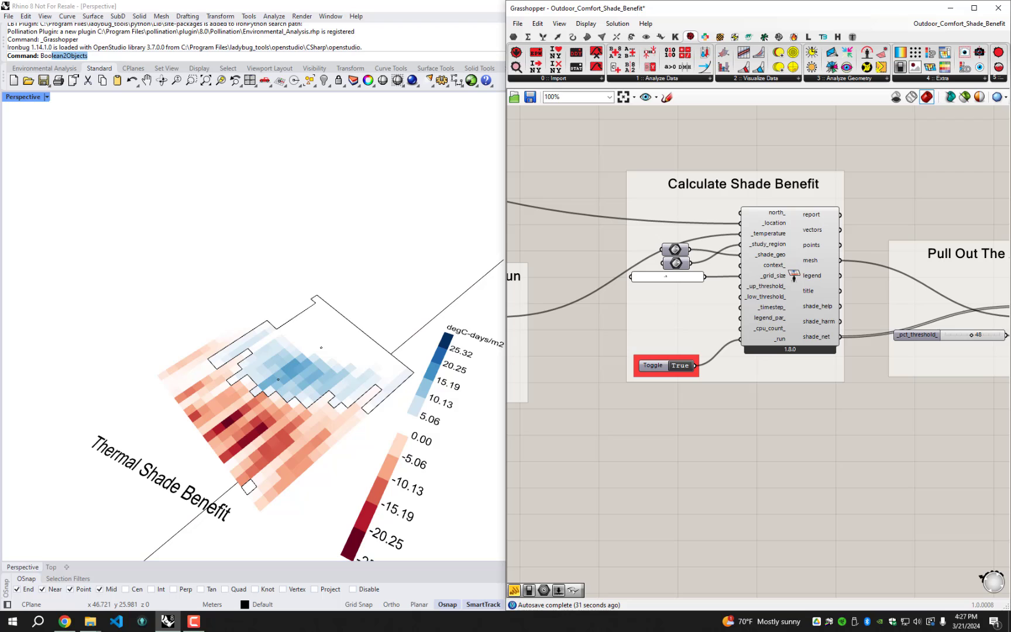
# Compare the result against the Hydra example page, then return to Rhino and Grasshopper
pyautogui.hotkey('alt', 'Tab')
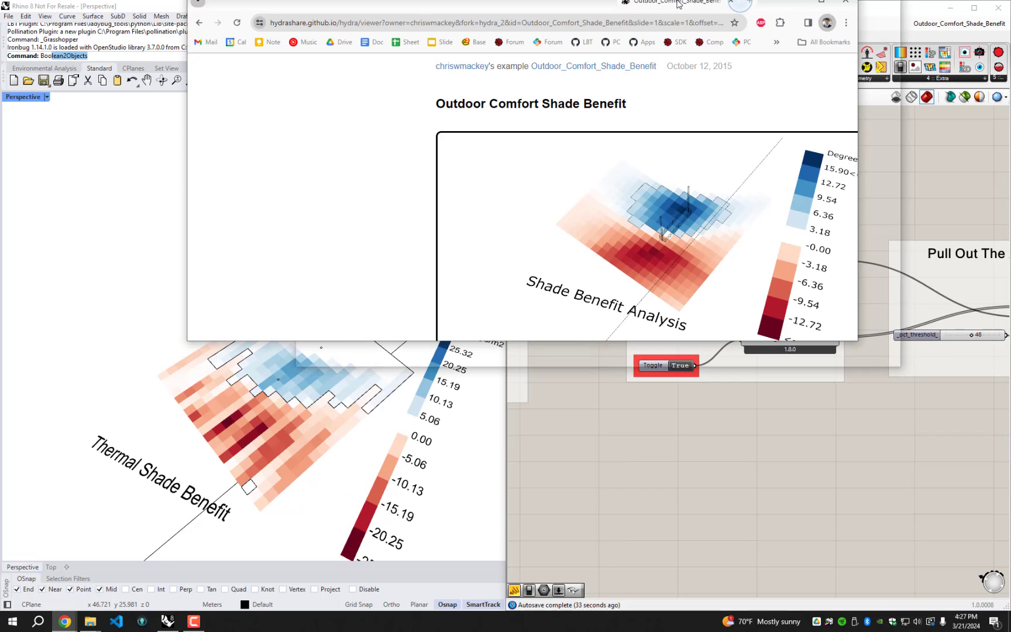
pyautogui.press('super+Up')
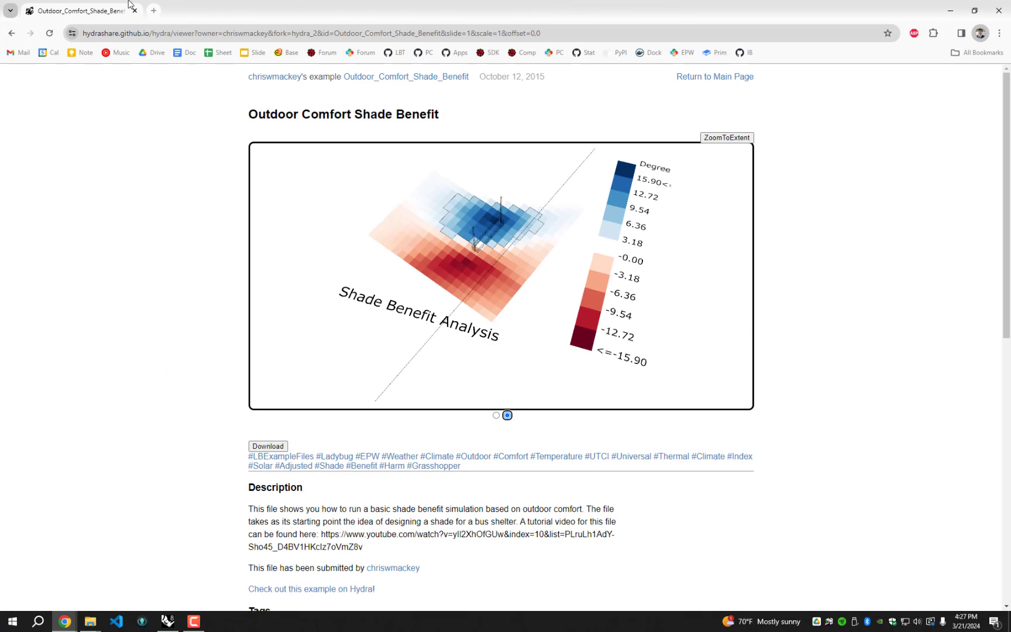
pyautogui.press('super+Down')
pyautogui.press('super+Down')
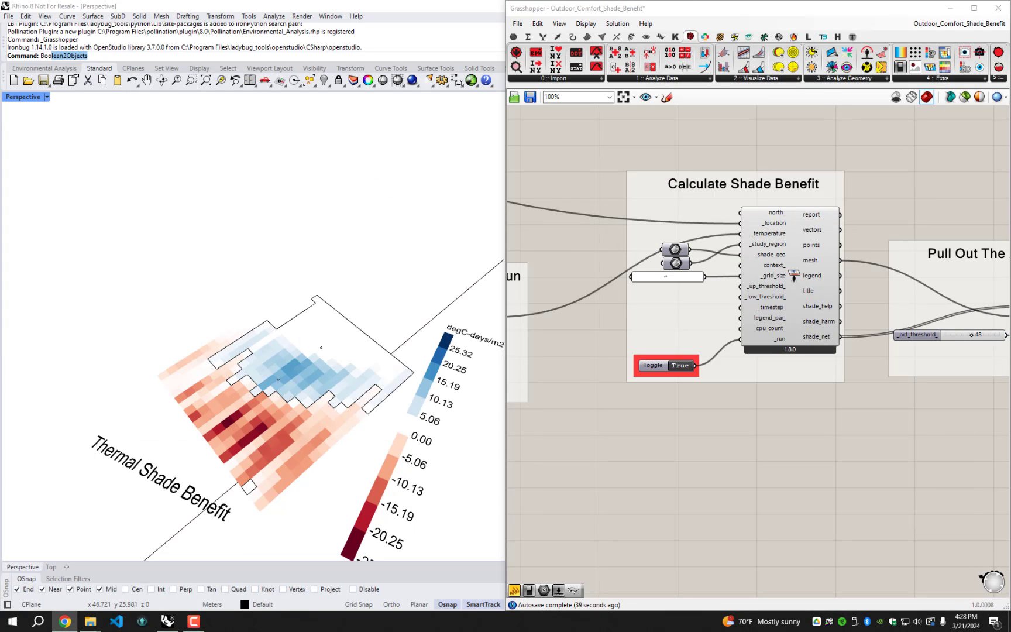
# Add a number panel wired to _timestep_ and set its value to 4
pyautogui.scroll(3, 768, 300)
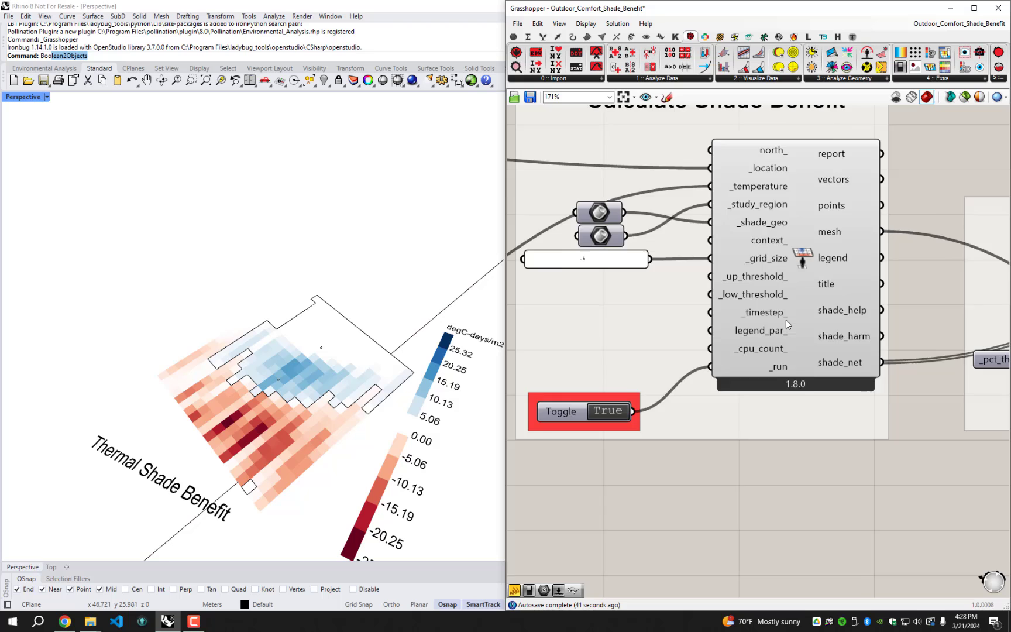
pyautogui.scroll(2, 768, 301)
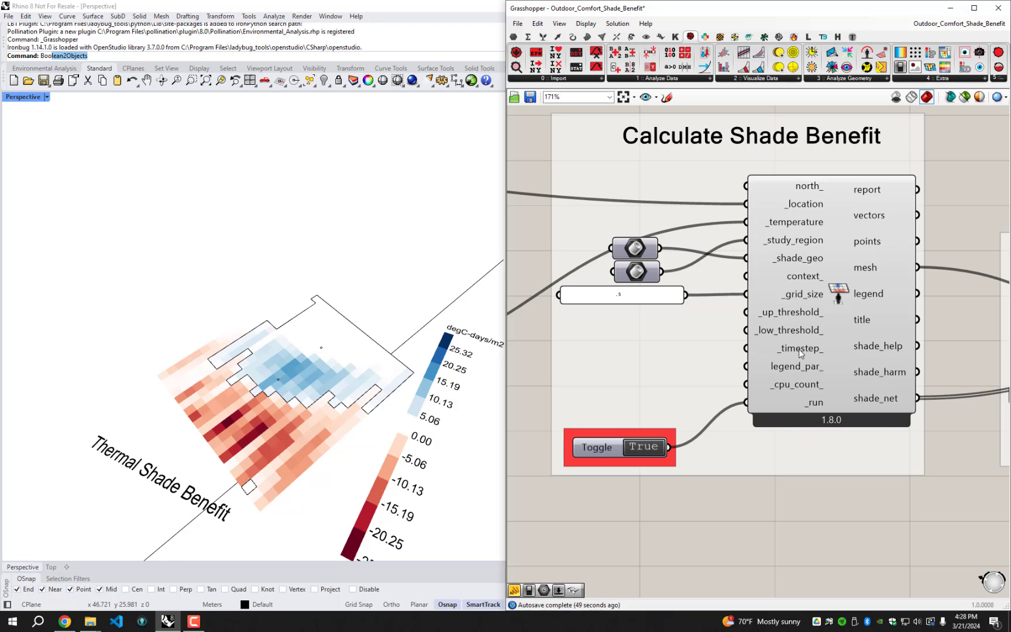
pyautogui.moveTo(799, 350)
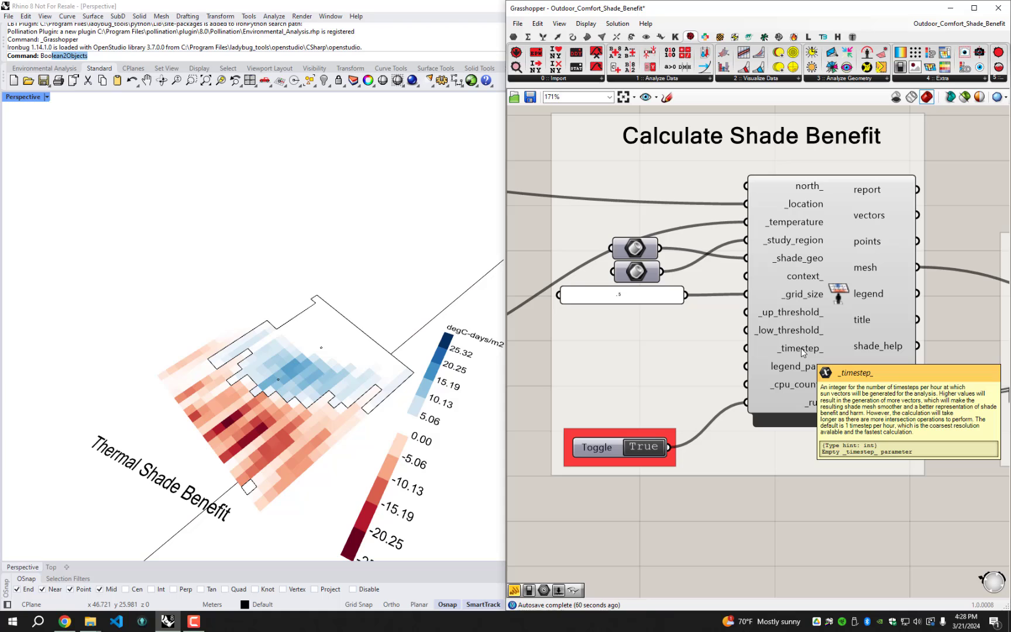
pyautogui.doubleClick(672, 508)
pyautogui.write('2')
pyautogui.press('Return')
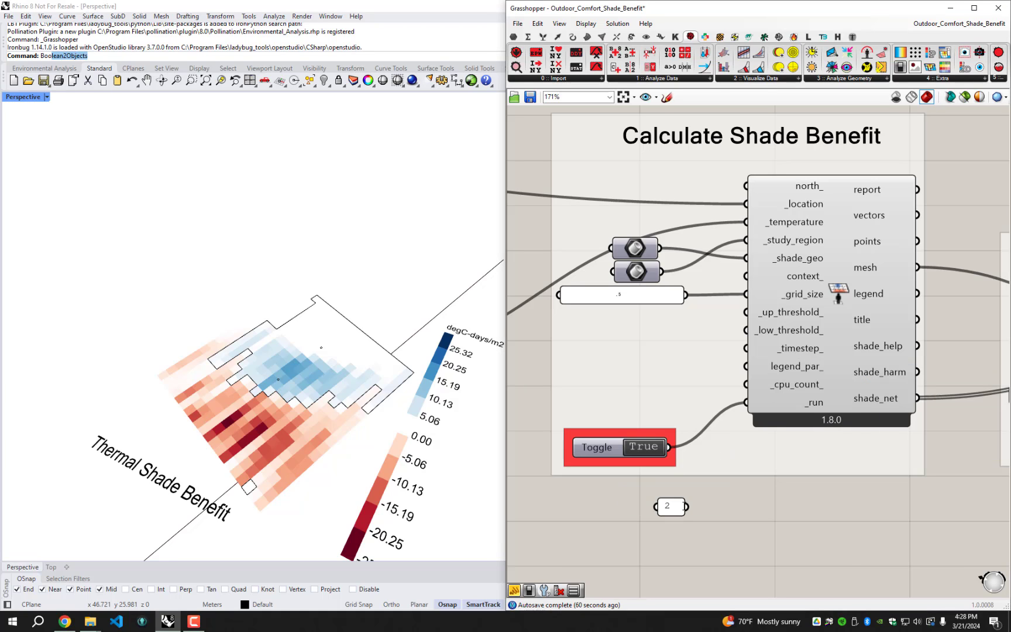
pyautogui.moveTo(672, 512); pyautogui.dragTo(746, 348)
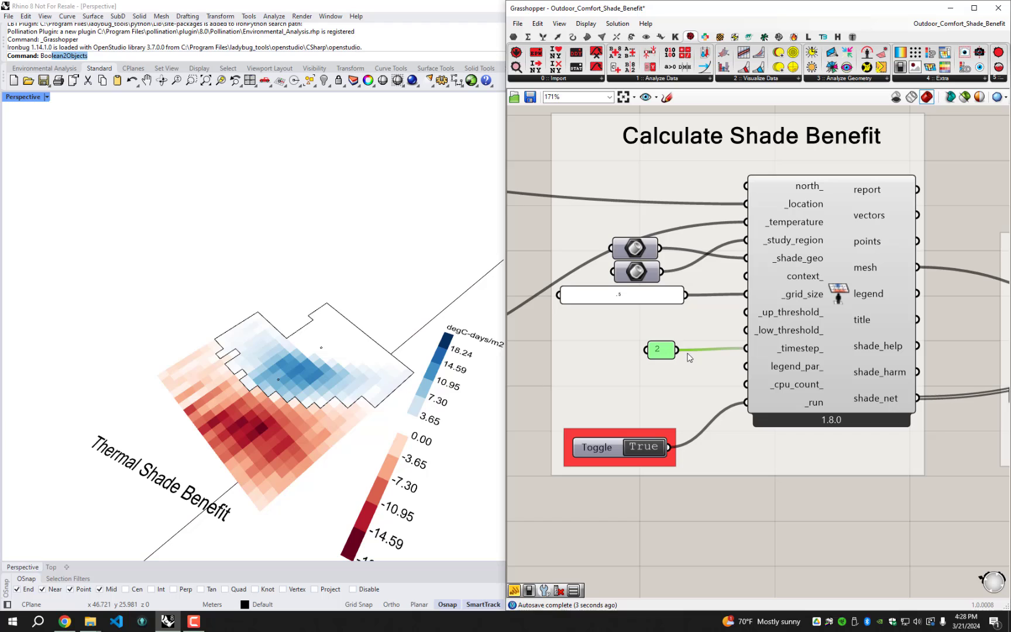
pyautogui.doubleClick(659, 352)
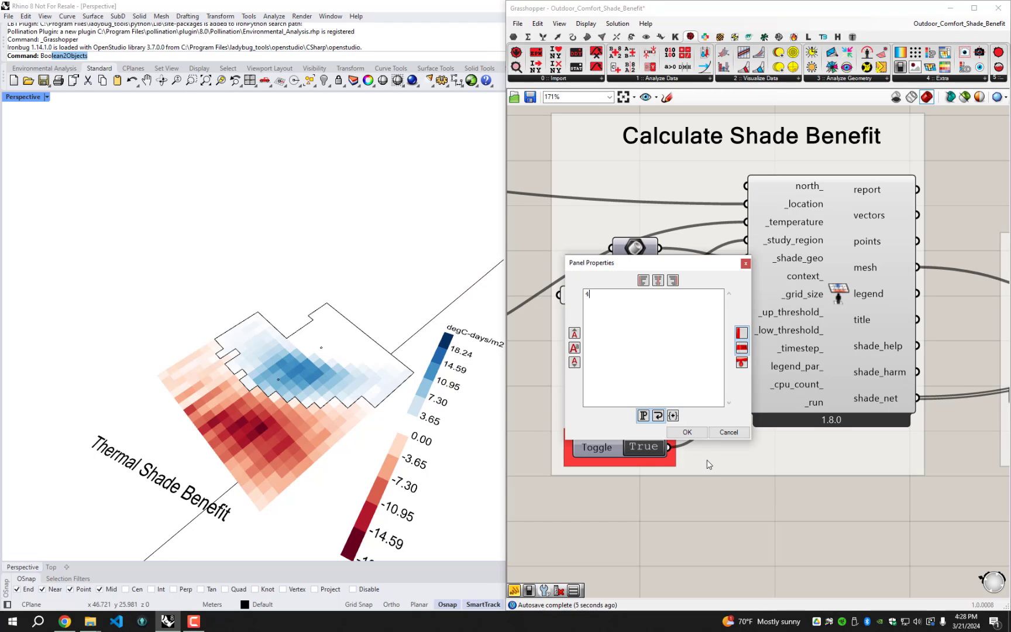
pyautogui.click(695, 435)
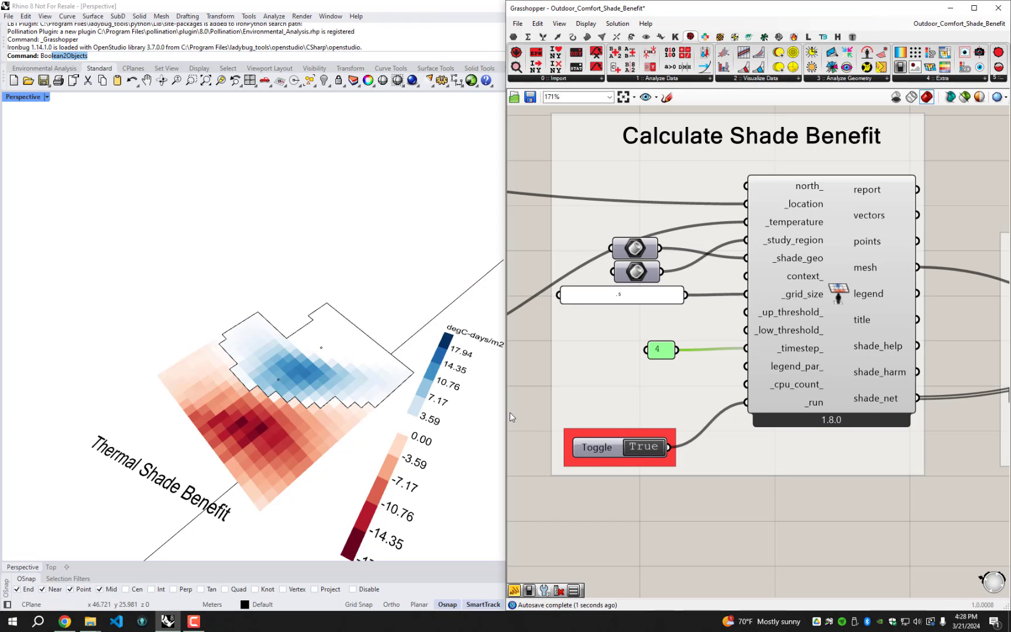
# Lower the _pct_threshold_ slider to 27 and compare the recomputed heatmap with the Hydra example
pyautogui.moveTo(713, 442); pyautogui.dragTo(686, 422, button='right')
pyautogui.moveTo(790, 357); pyautogui.dragTo(772, 358)
pyautogui.moveTo(323, 398)
pyautogui.mouseDown(button='right')
pyautogui.moveTo(307, 413)
pyautogui.moveTo(329, 417)
pyautogui.mouseUp(button='right')
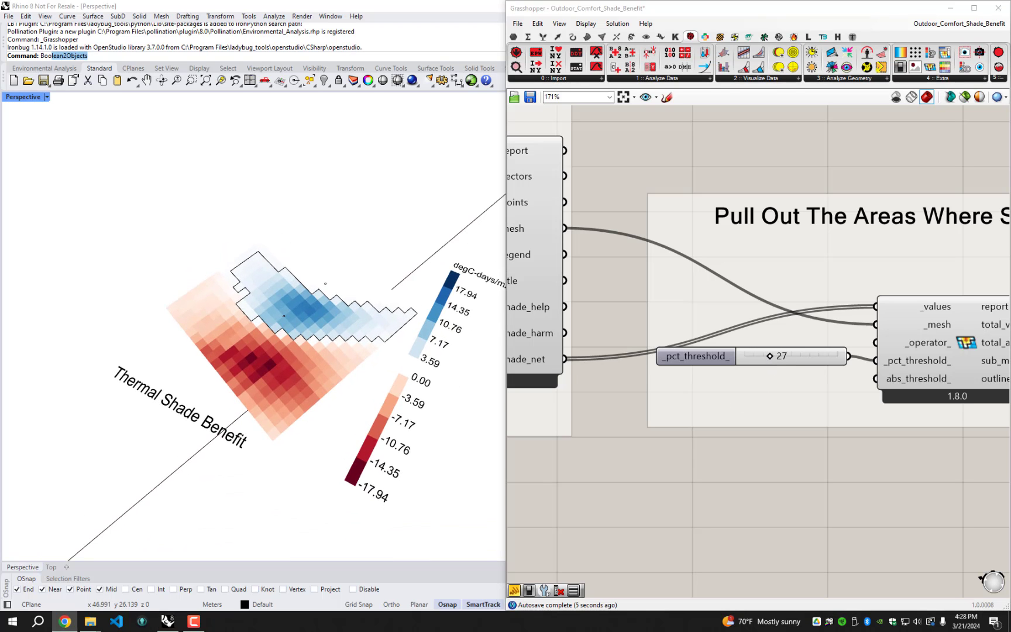
pyautogui.click(64, 621)
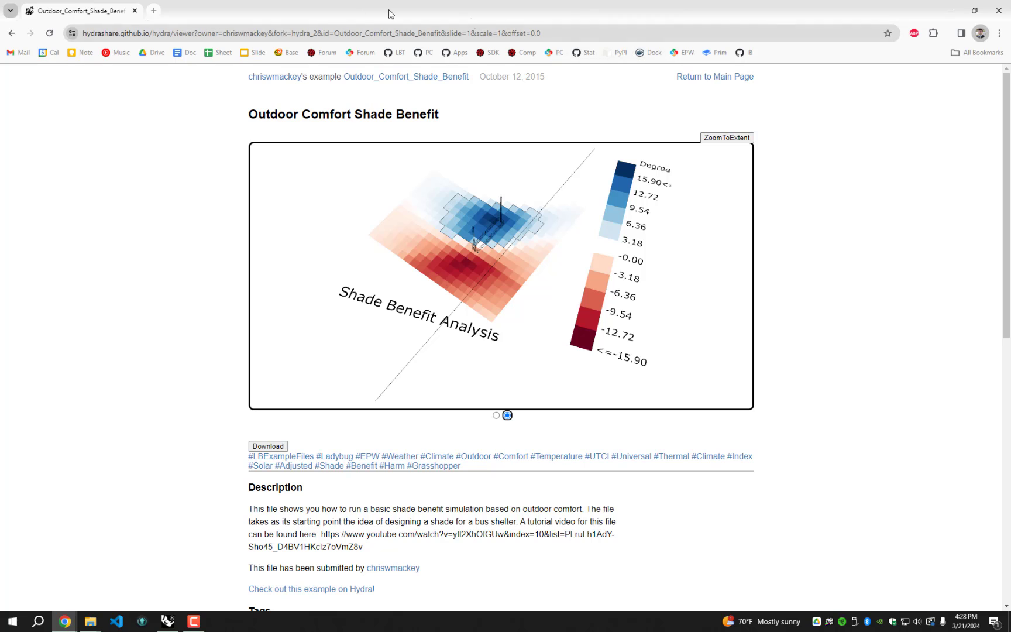
pyautogui.press('super+Down')
pyautogui.press('super+Down')
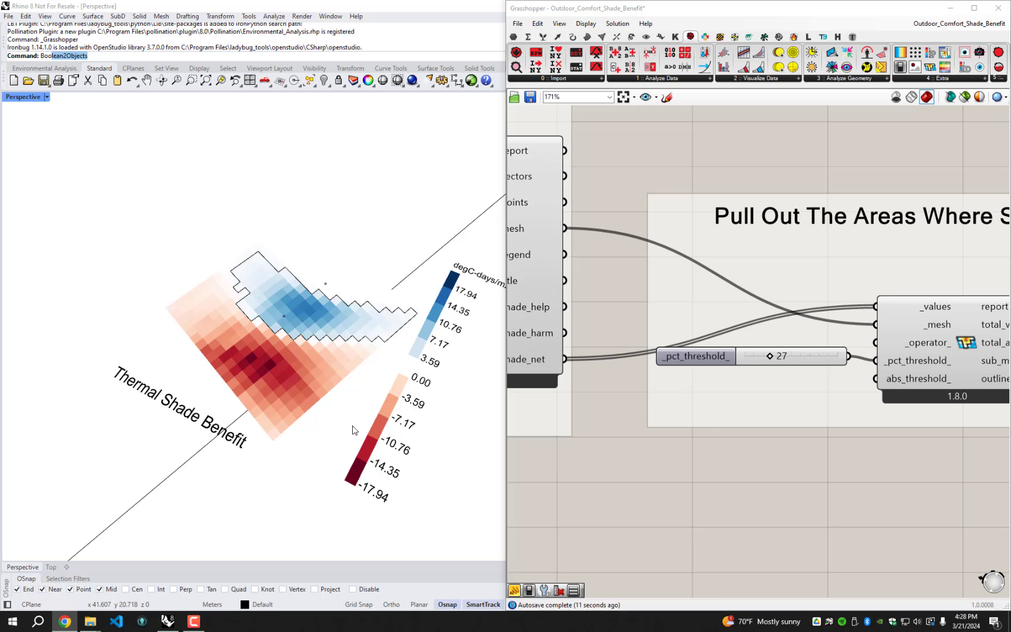
# Maximize Grasshopper and zoom out to about 56%, showing everything from Import Weather Data to the shade-desirability group
pyautogui.rightClick(675, 383)
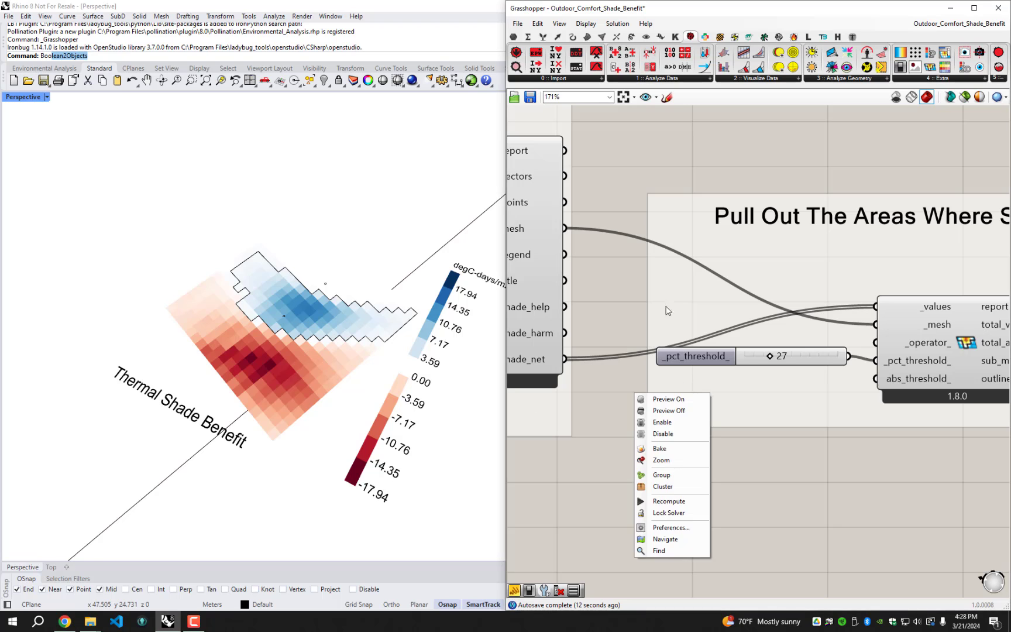
pyautogui.doubleClick(712, 9)
pyautogui.scroll(-5, 514, 261)
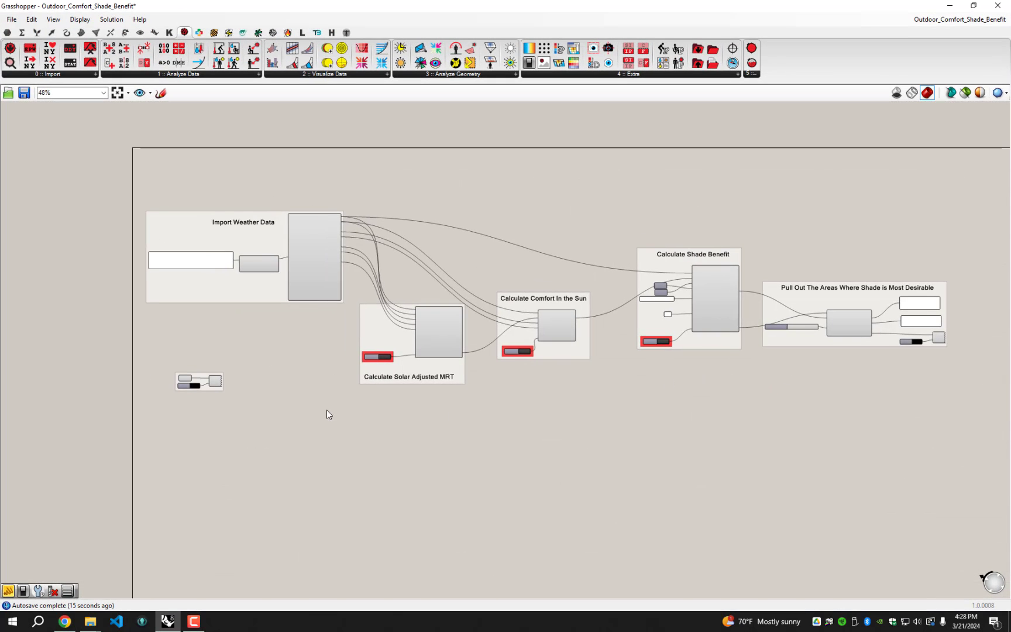
pyautogui.scroll(1, 550, 360)
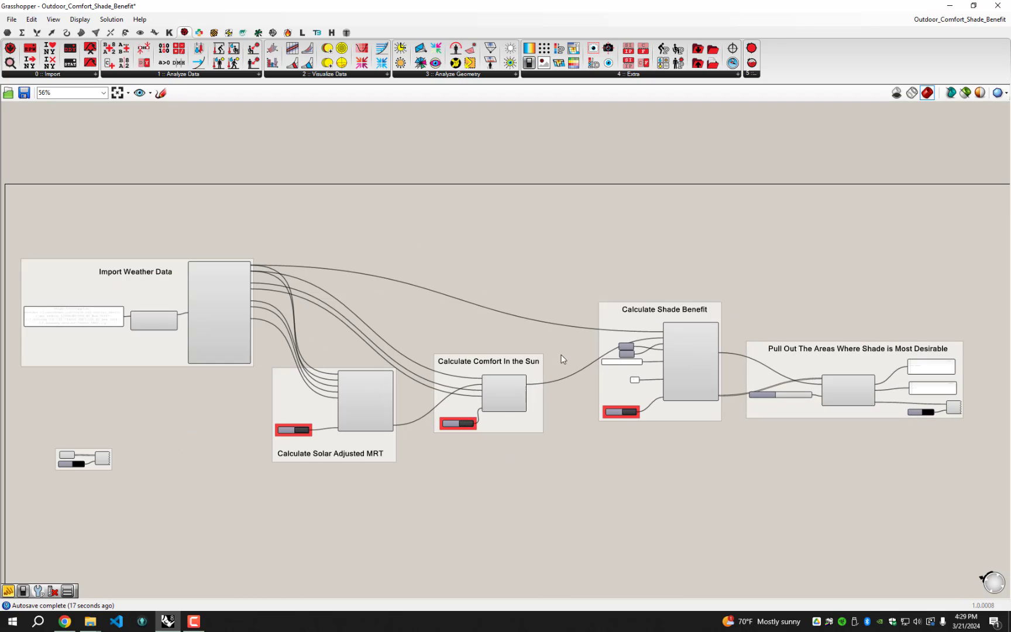